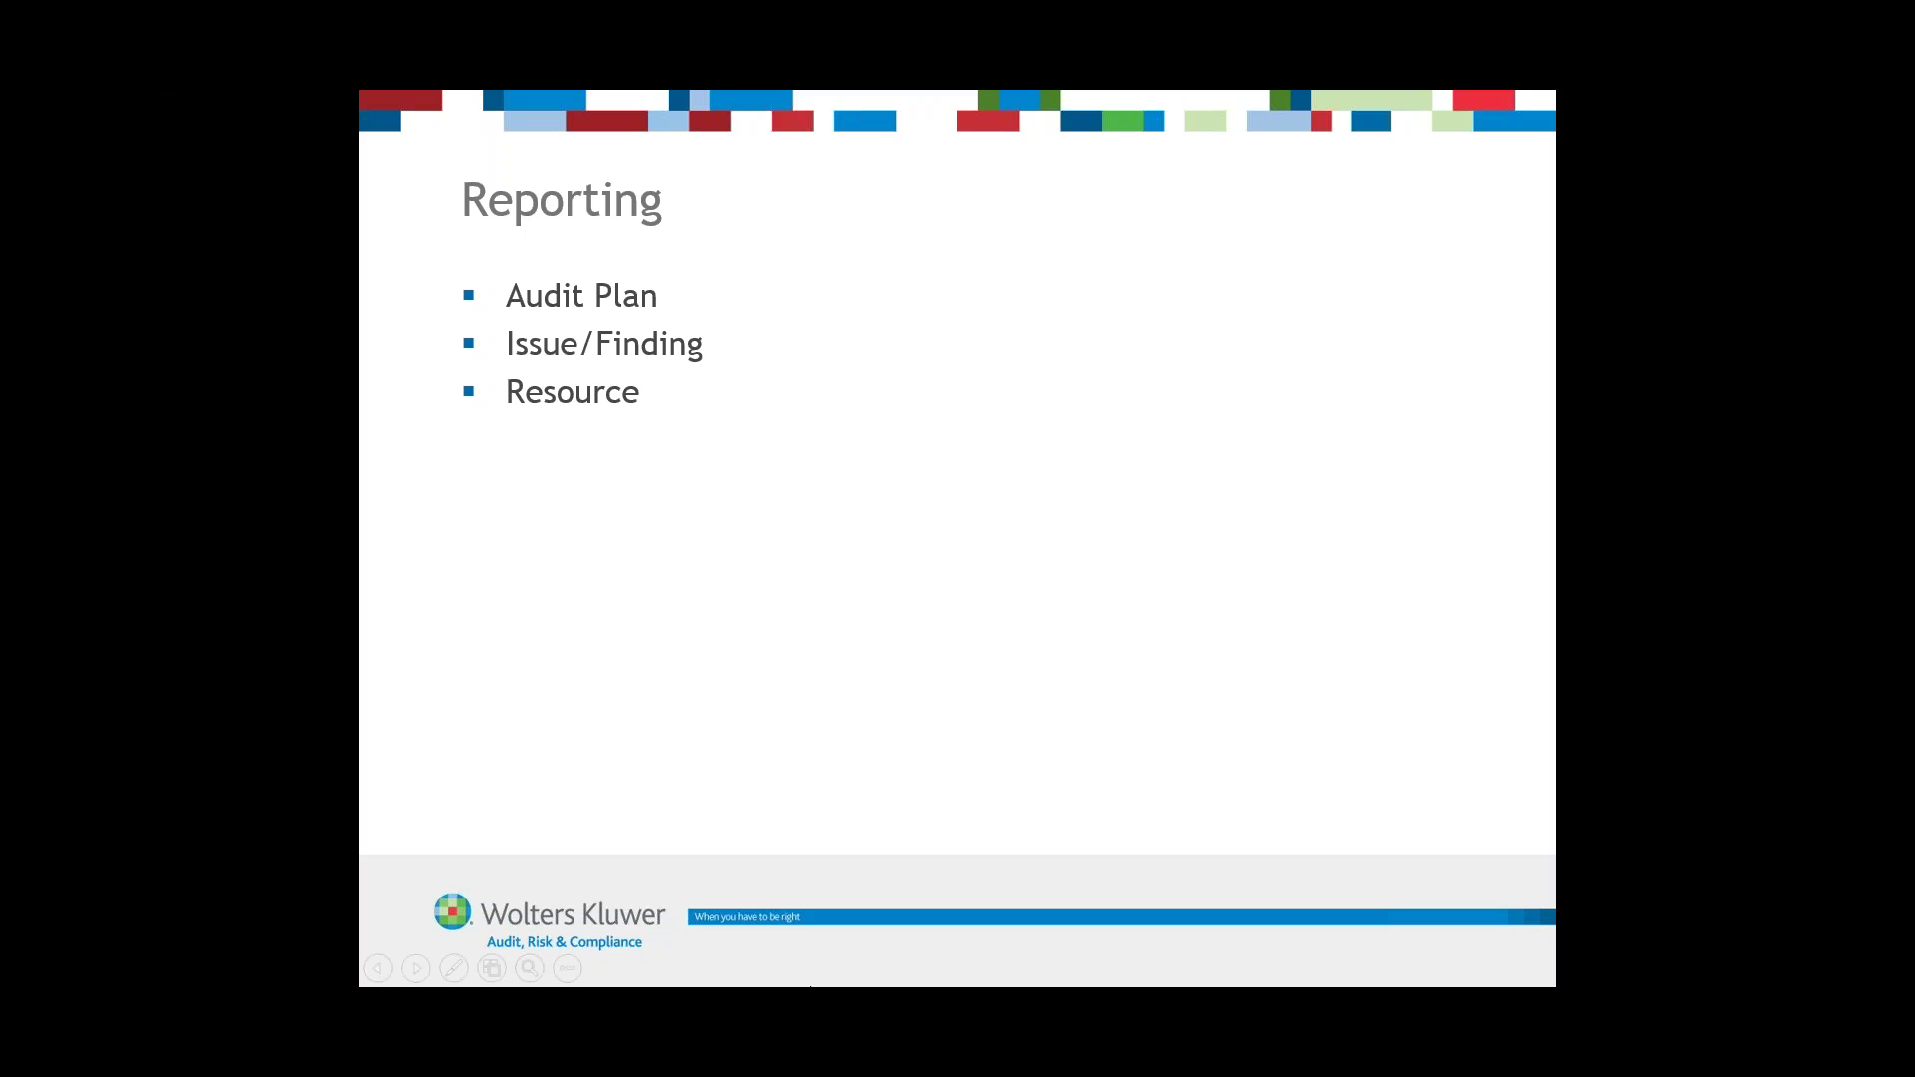
- Switch to the Audit Plan Reporting workbook in Excel and view the charts on its Context and Relevancy sheets
key("alt+Tab")
key("Tab")
key("Tab")
key("Tab")
key("Tab")
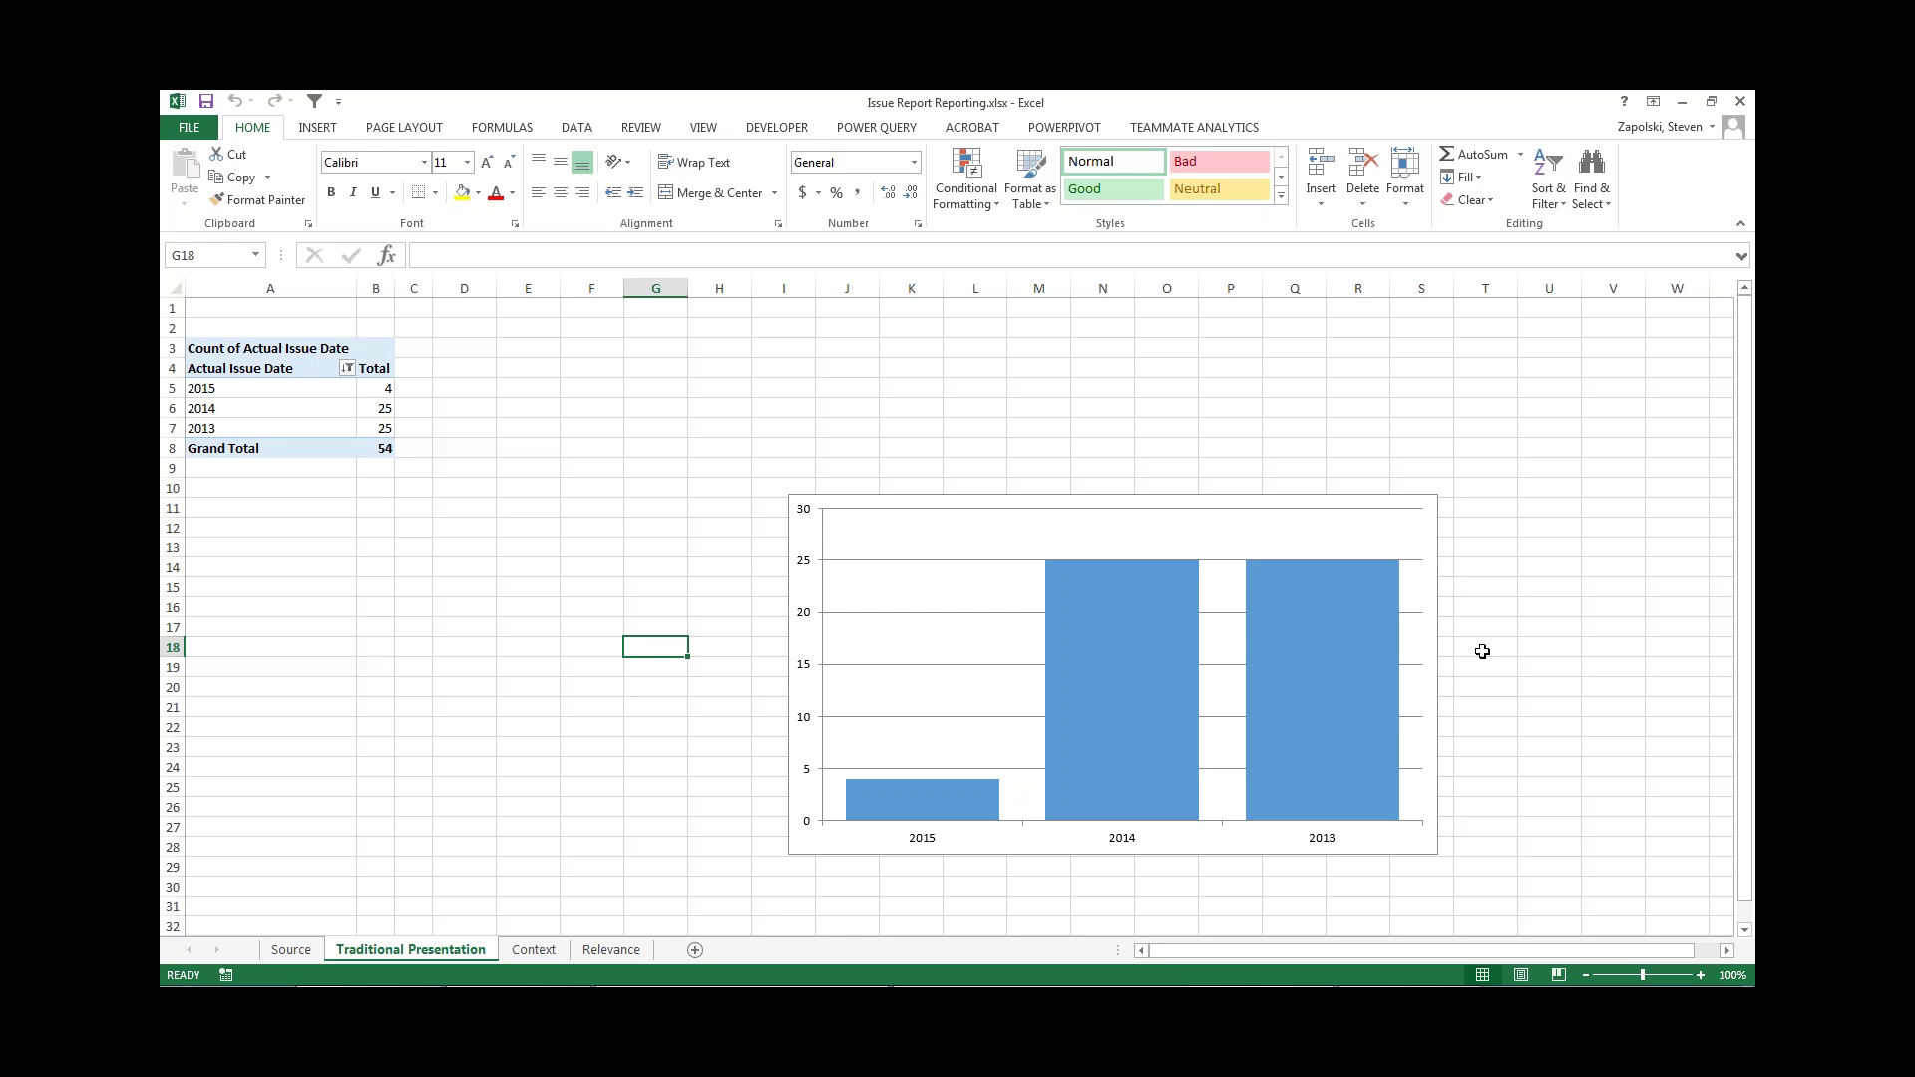
mouse_move(818, 984)
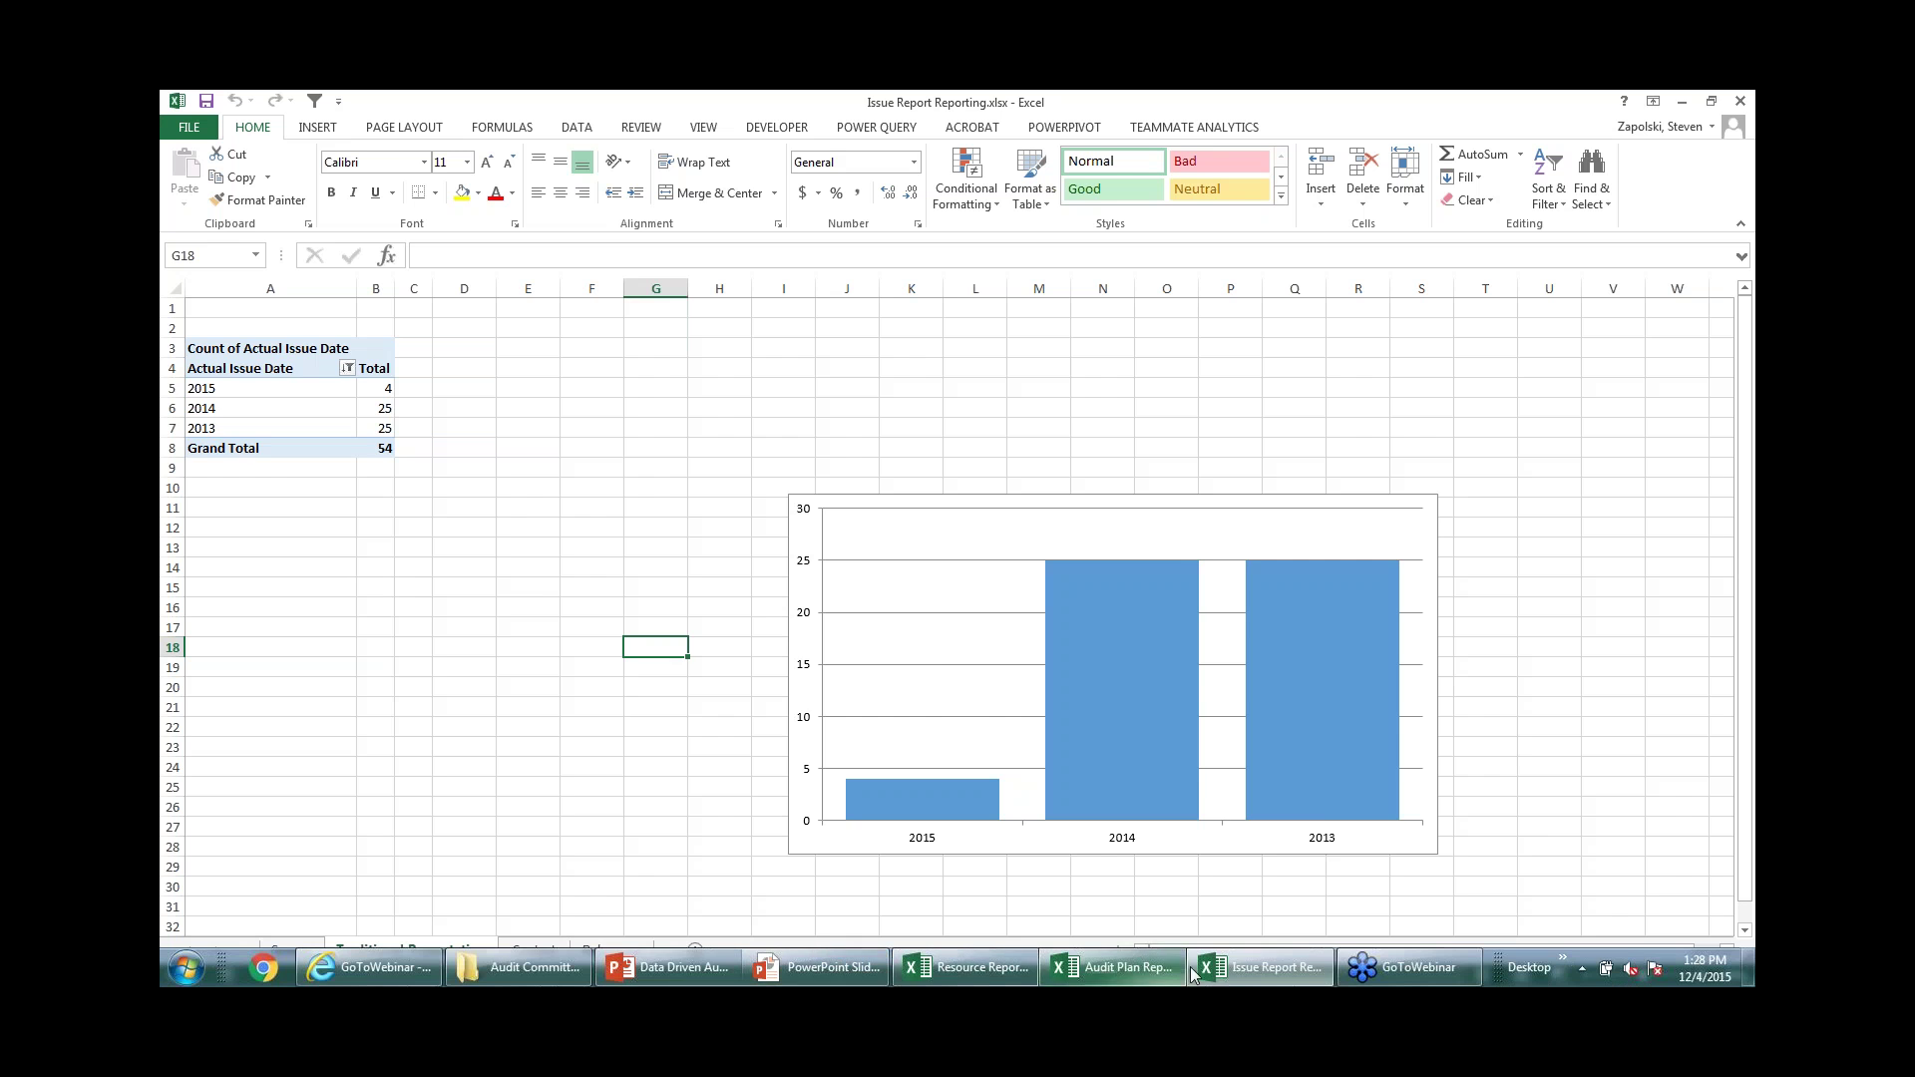
left_click(1112, 968)
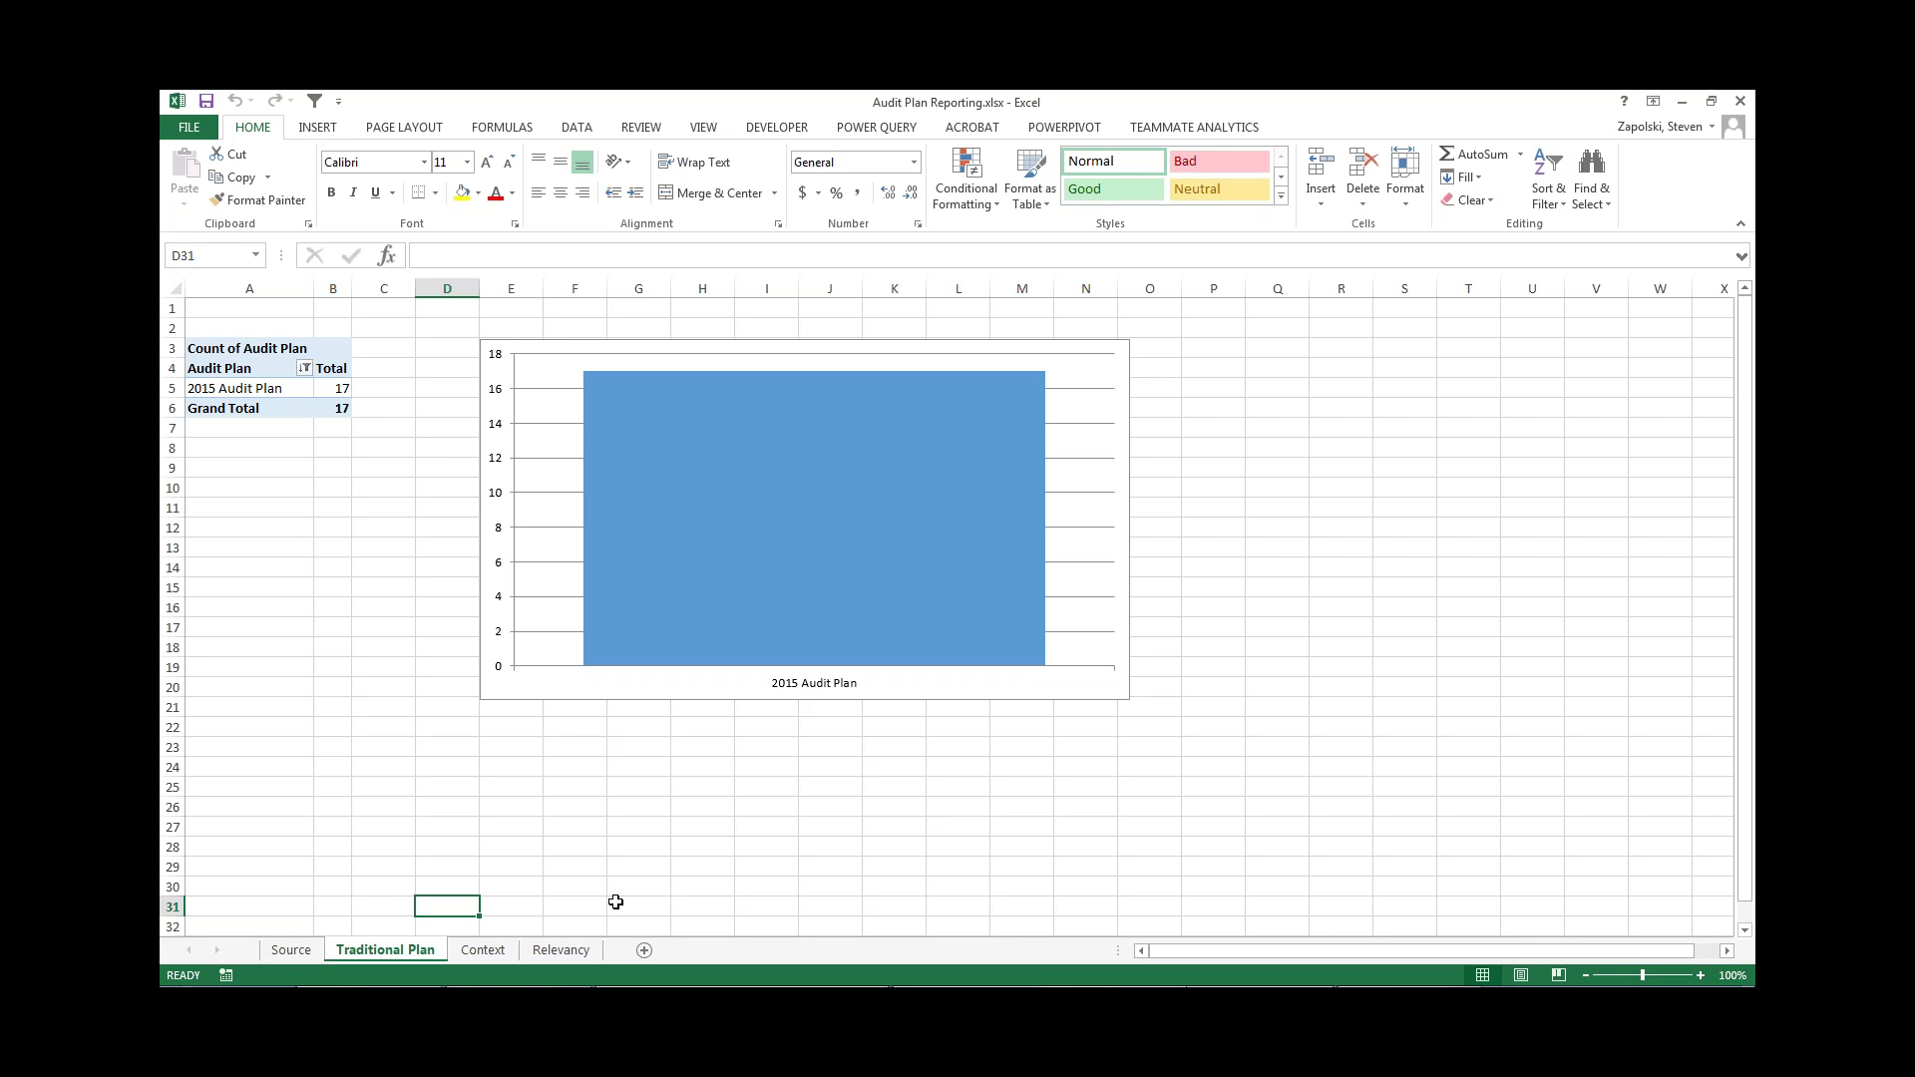
left_click(483, 949)
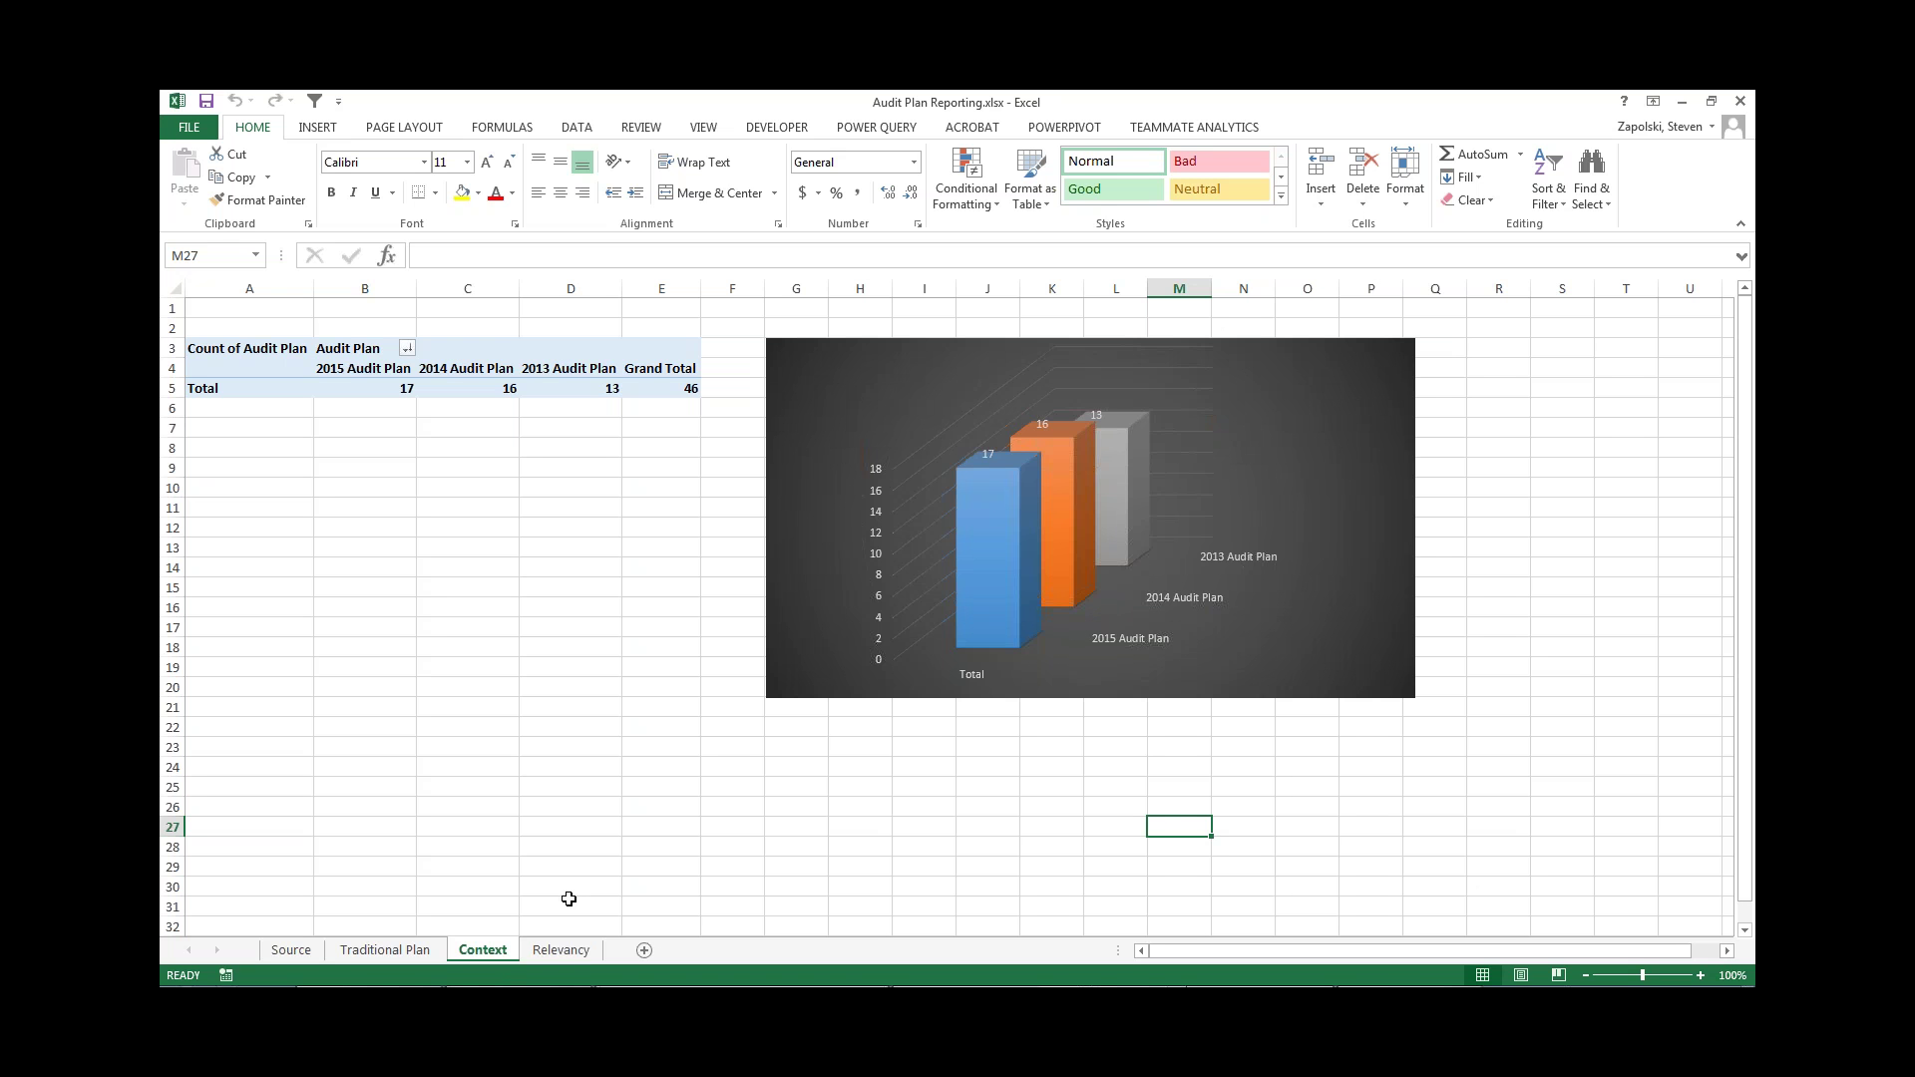
left_click(561, 953)
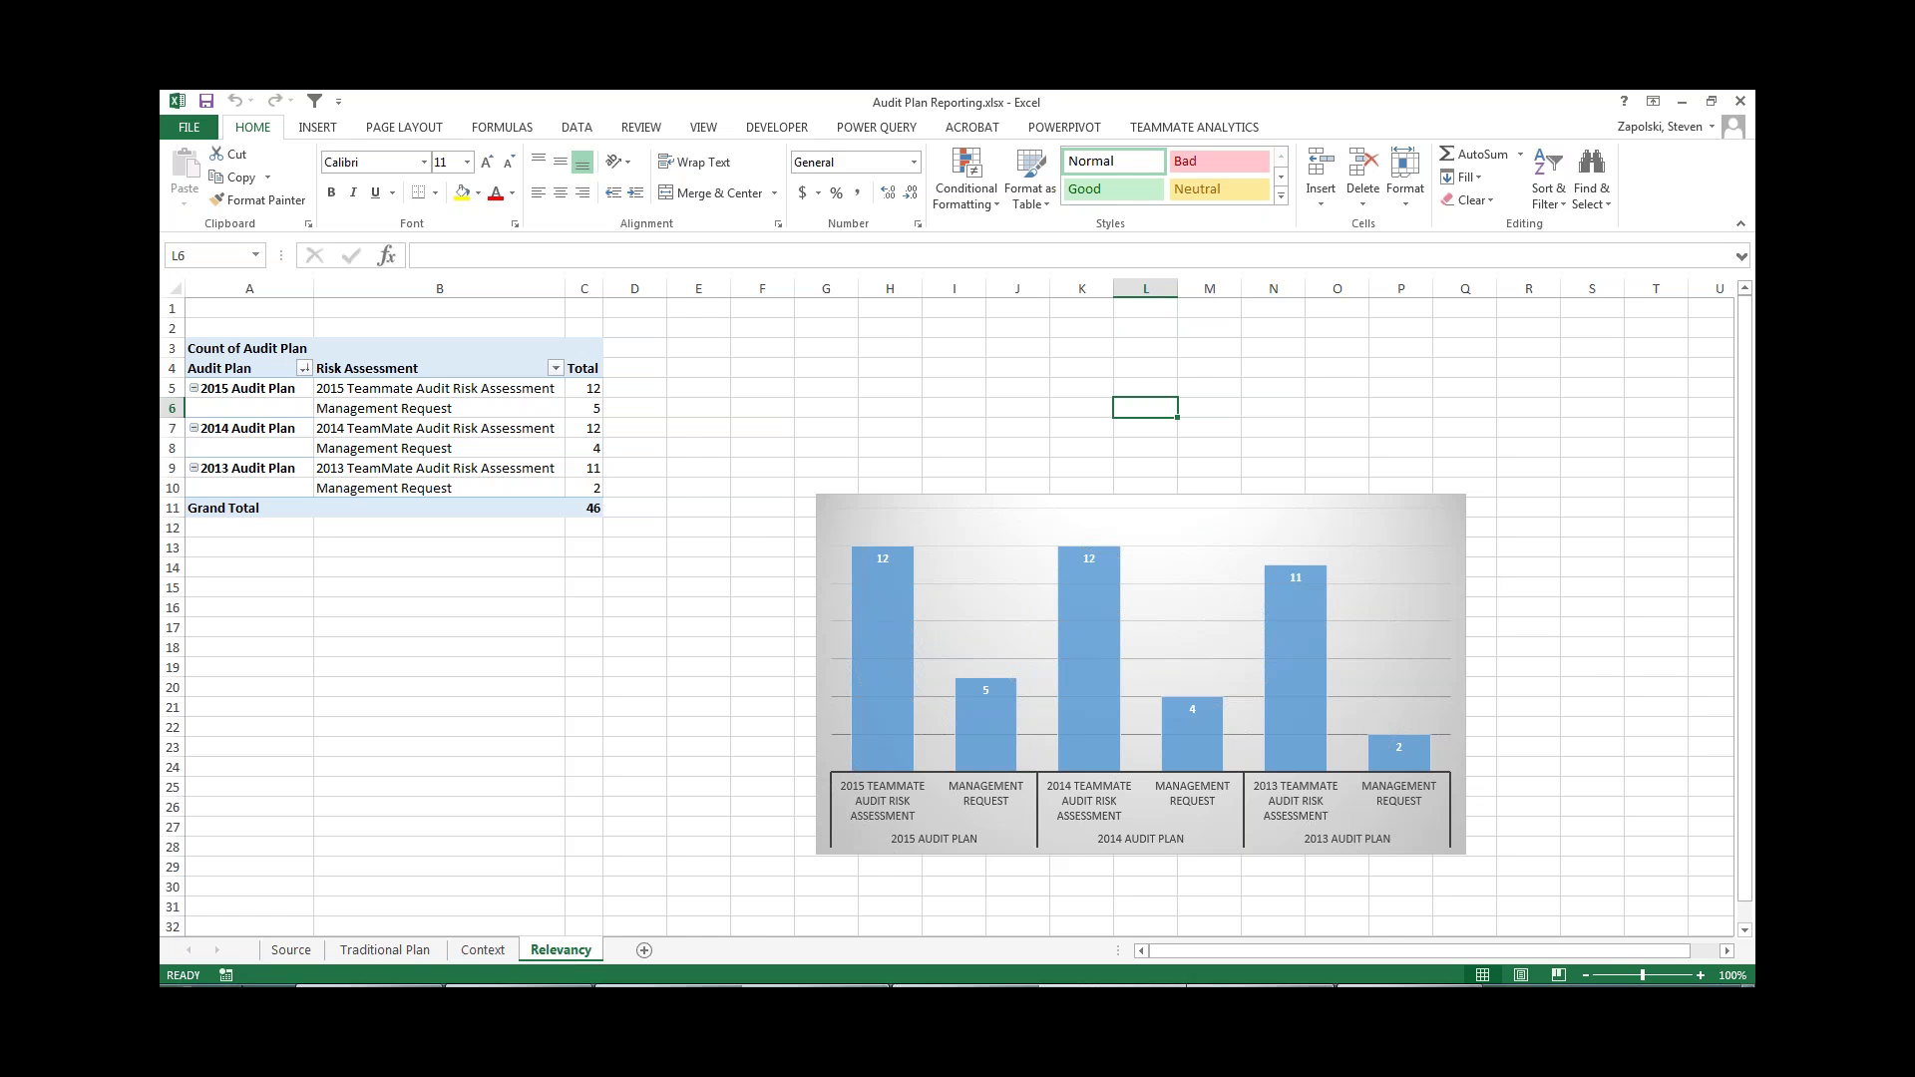
- Review the Source sheet's columns from Audit Plan through Risk Assessment along the first data row, and return to its first cell
left_click(297, 951)
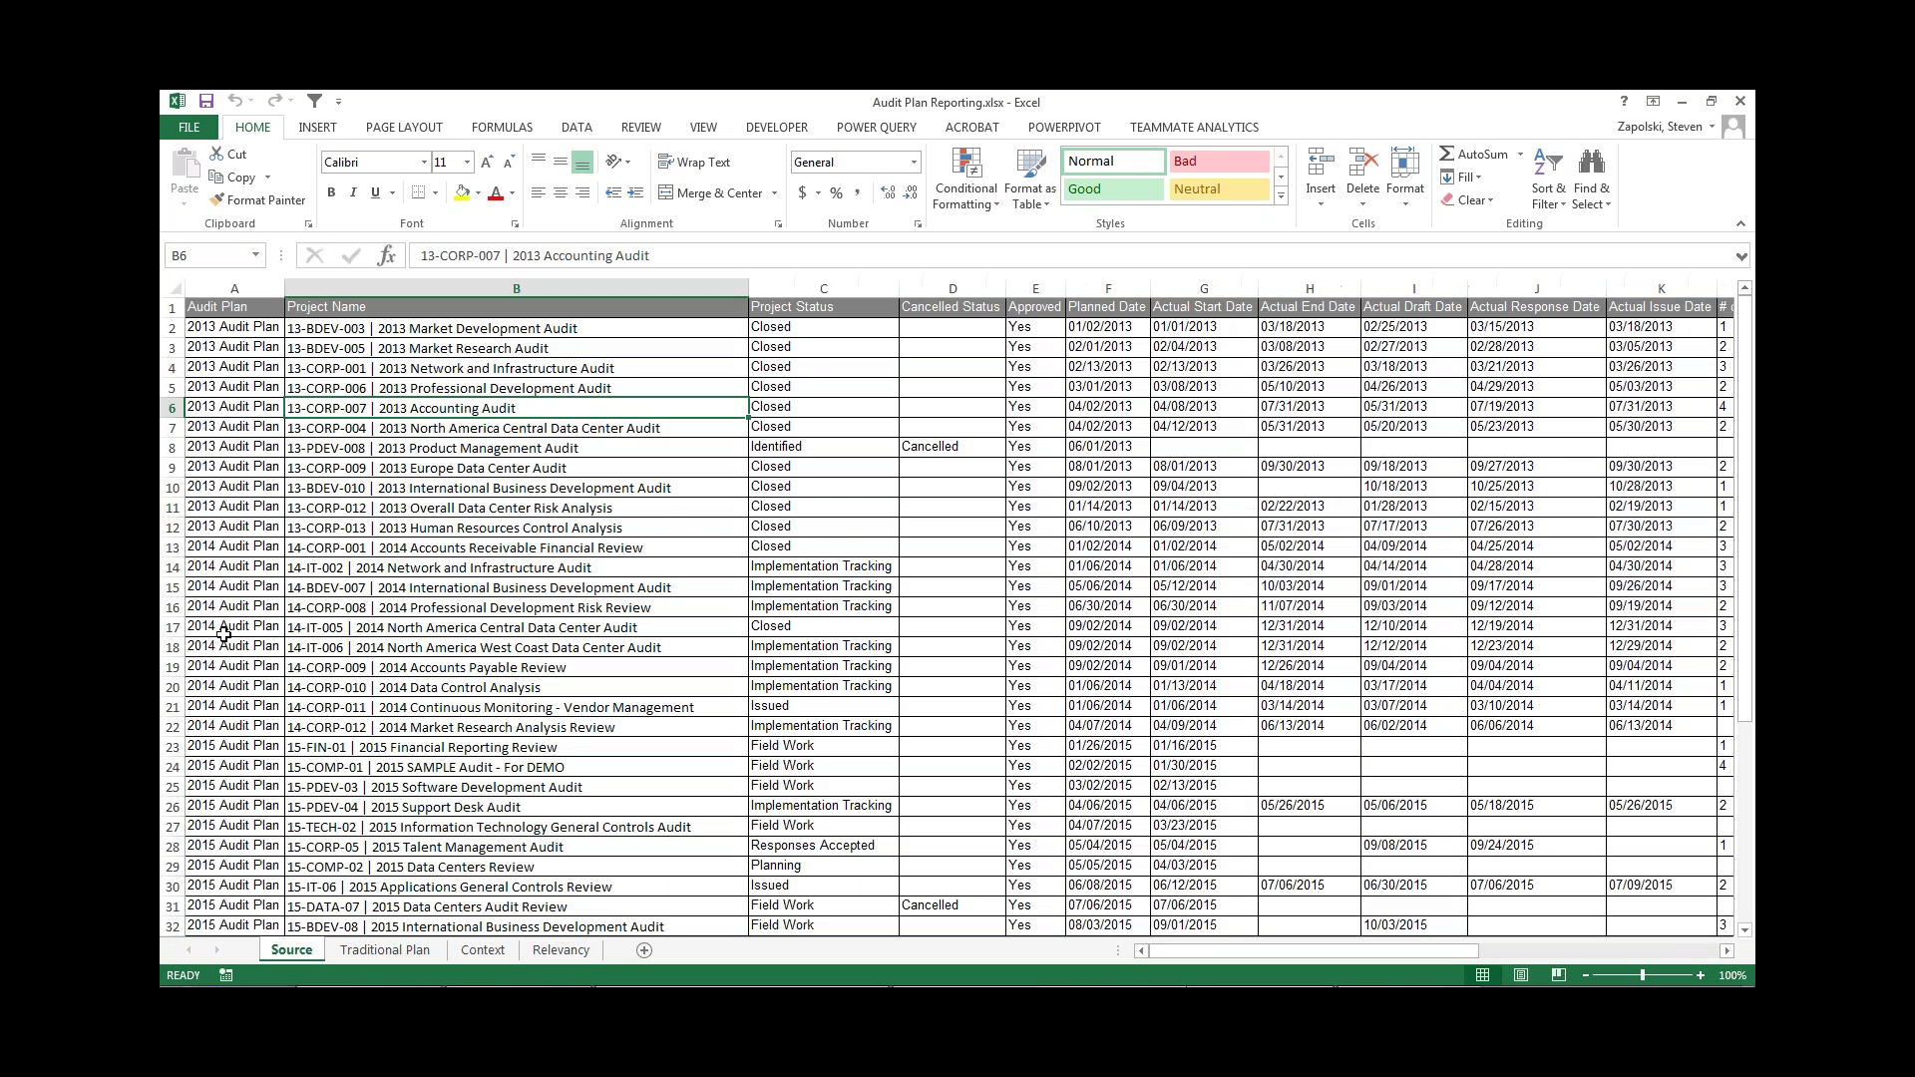
left_click(211, 332)
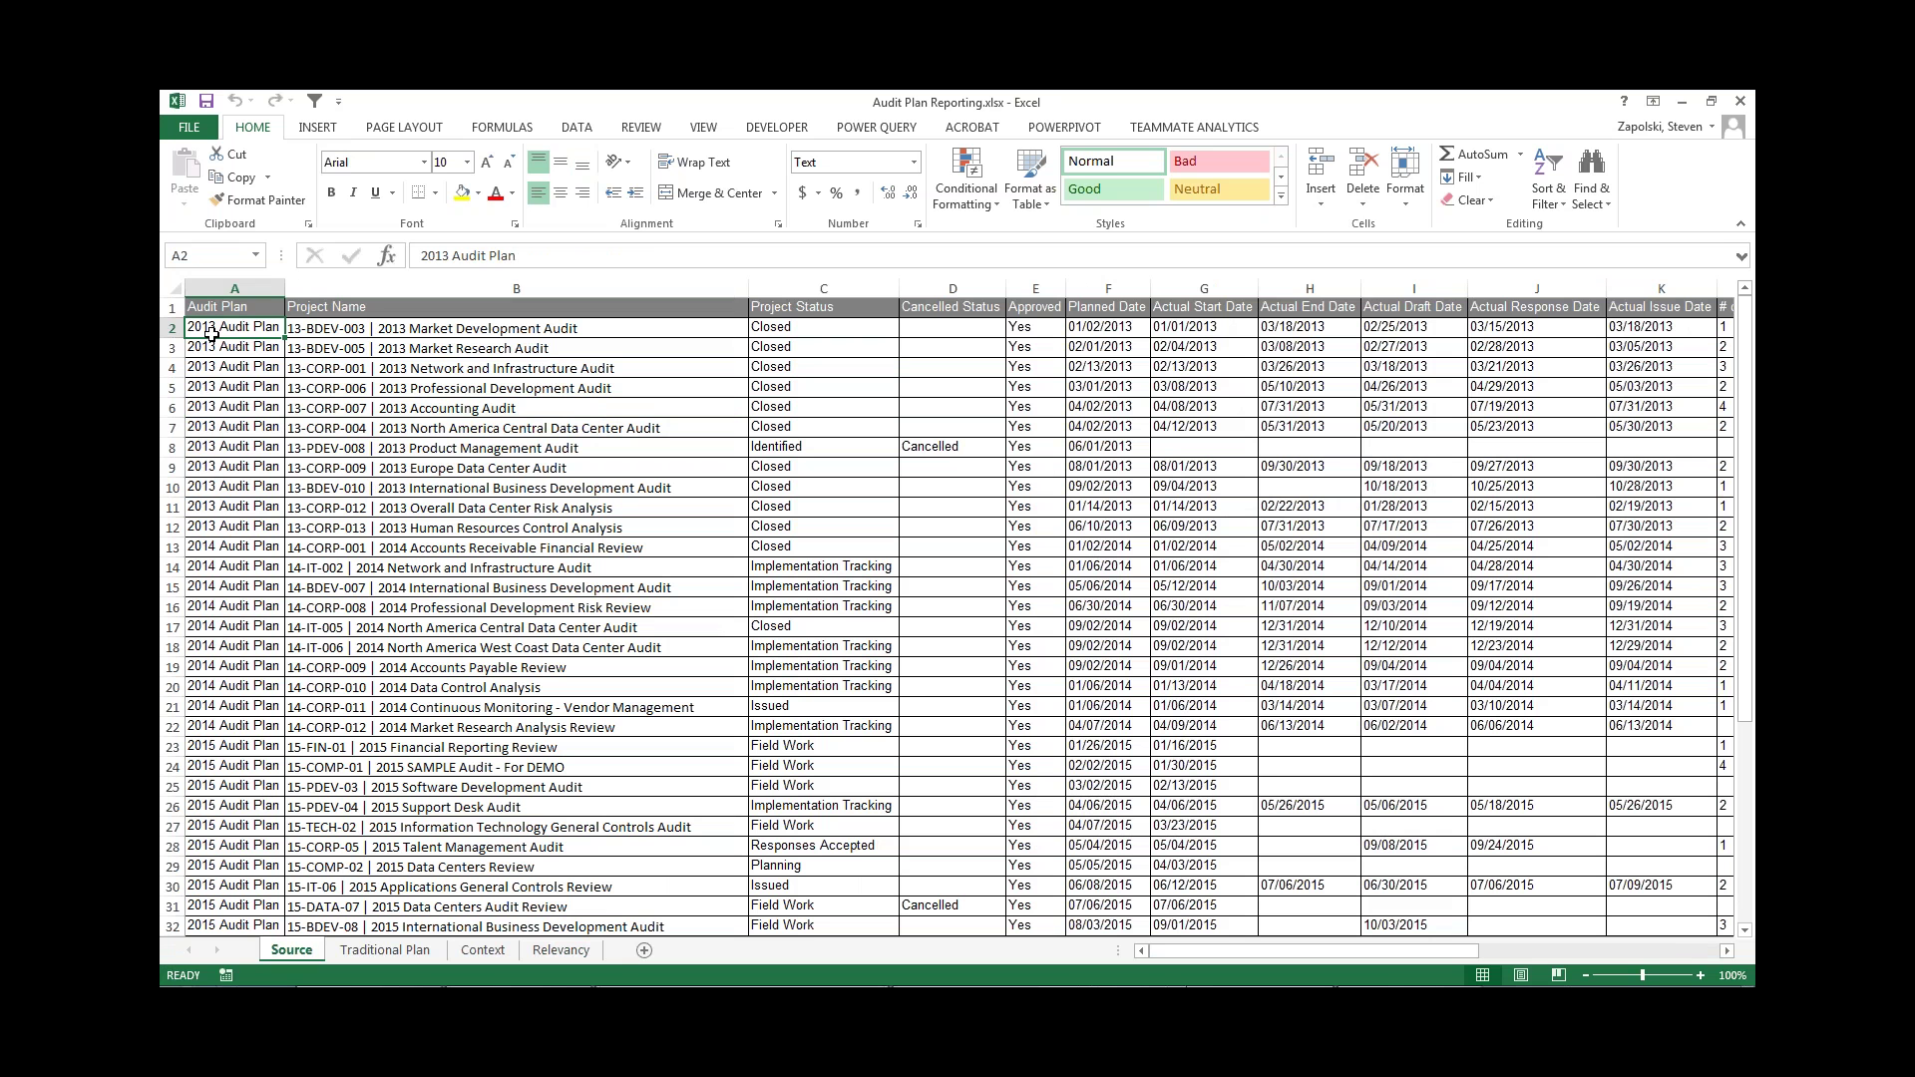
key("Right")
key("Right")
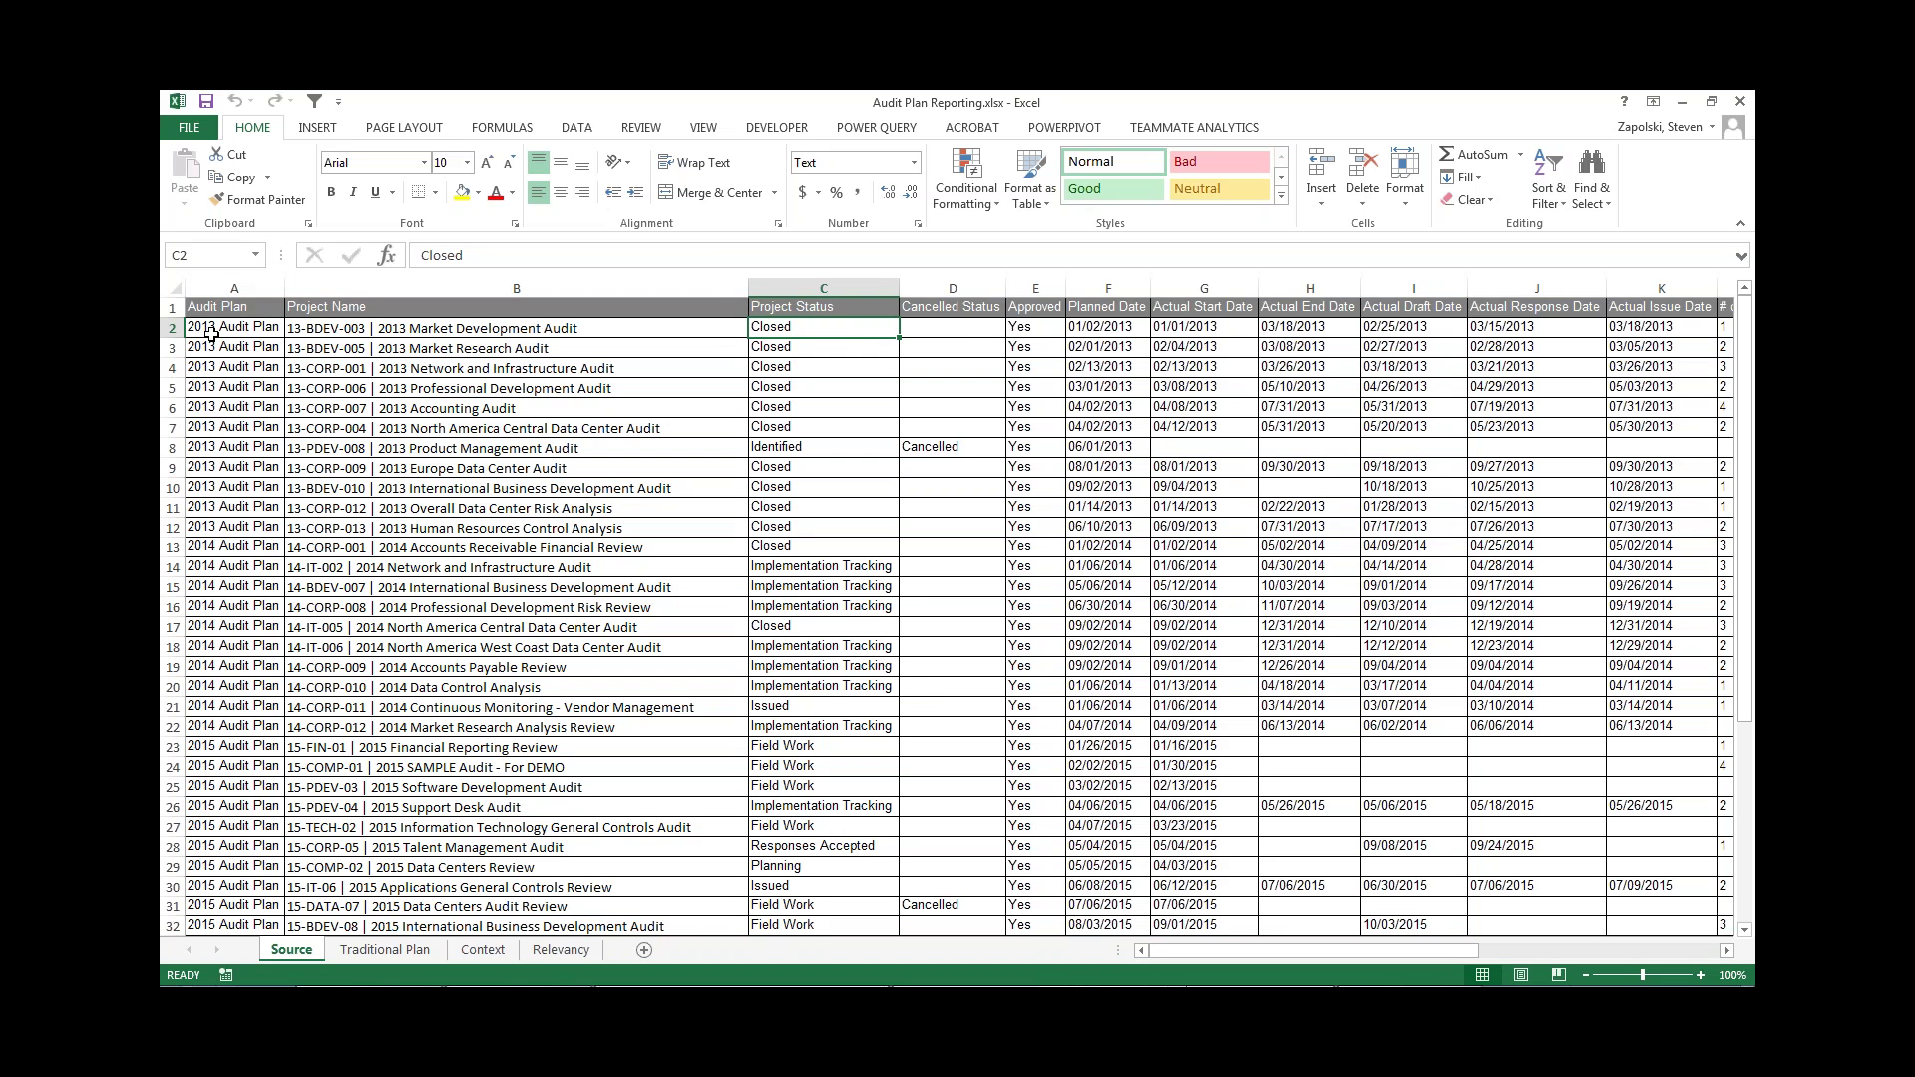
key("Right")
key("Right")
key("Right")
key("Right")
key("Right")
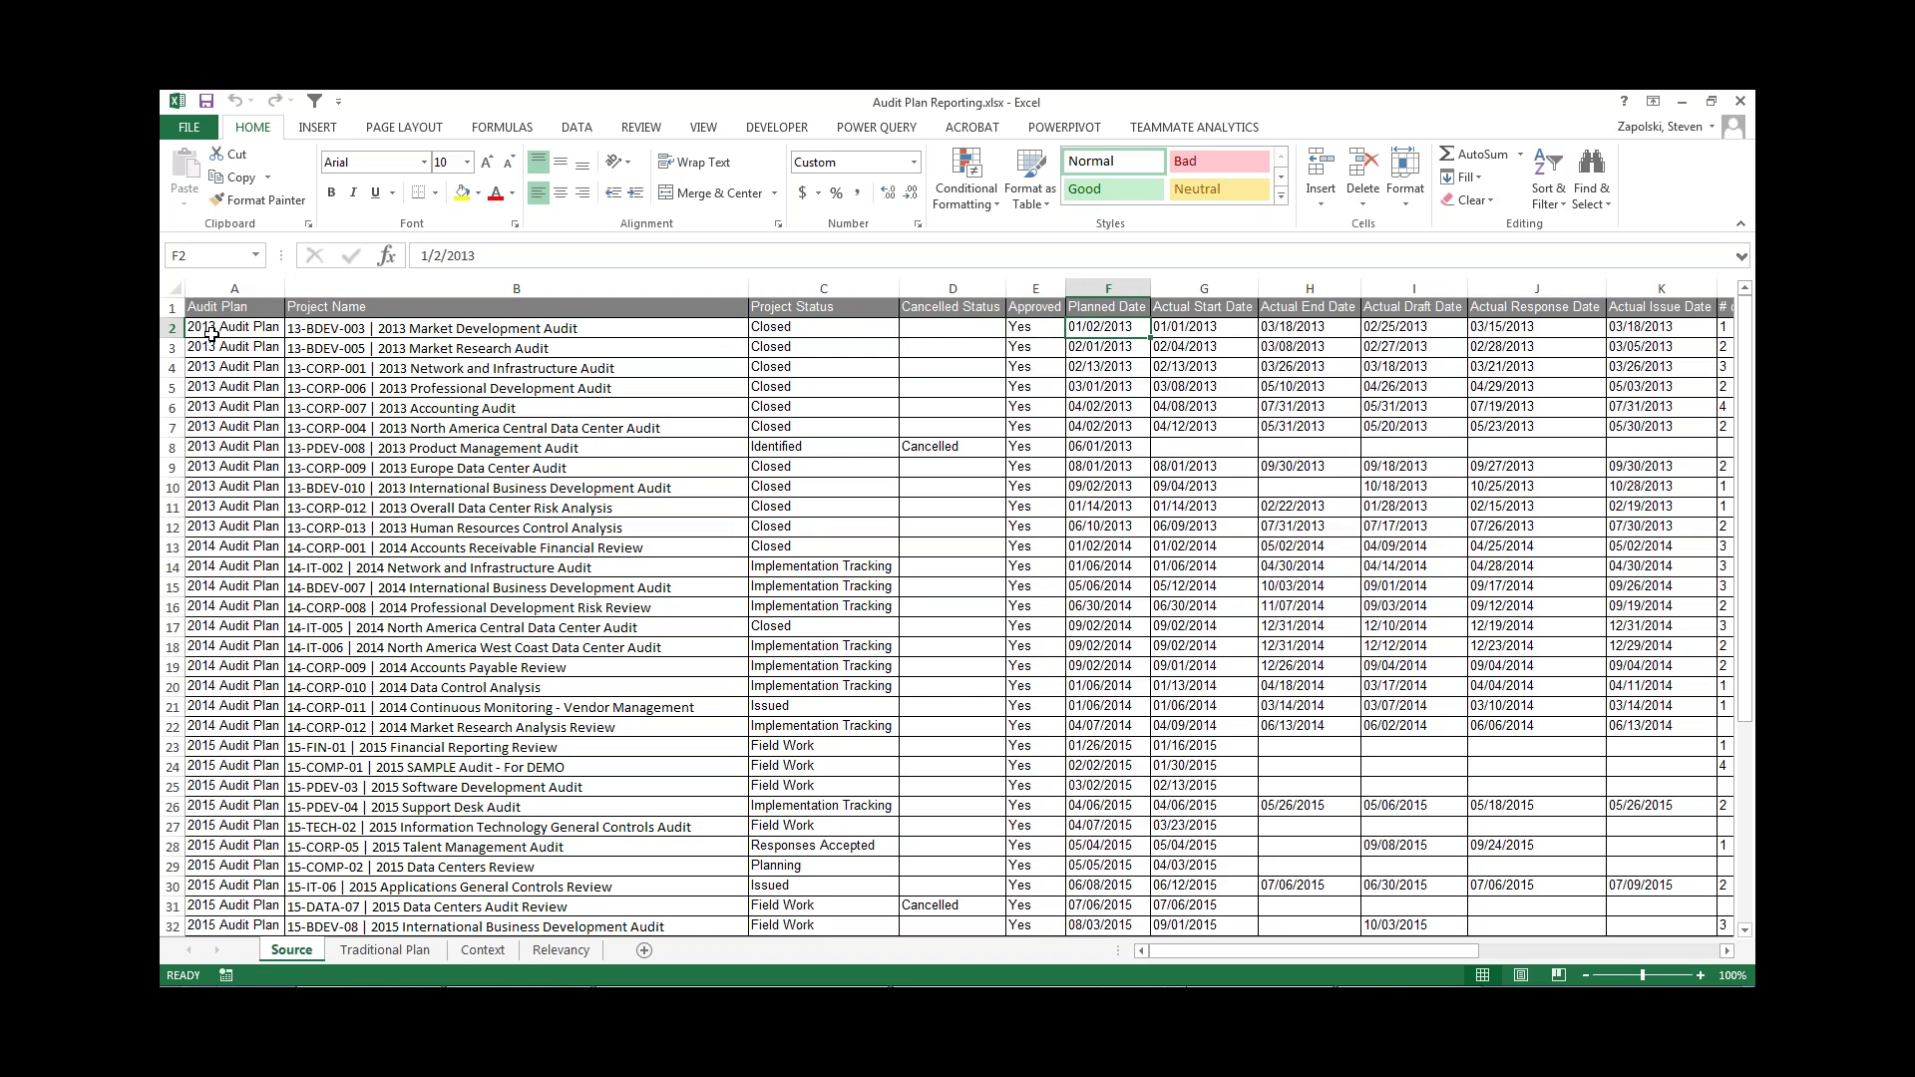
key("Right")
key("Right")
key("Right")
key("Right")
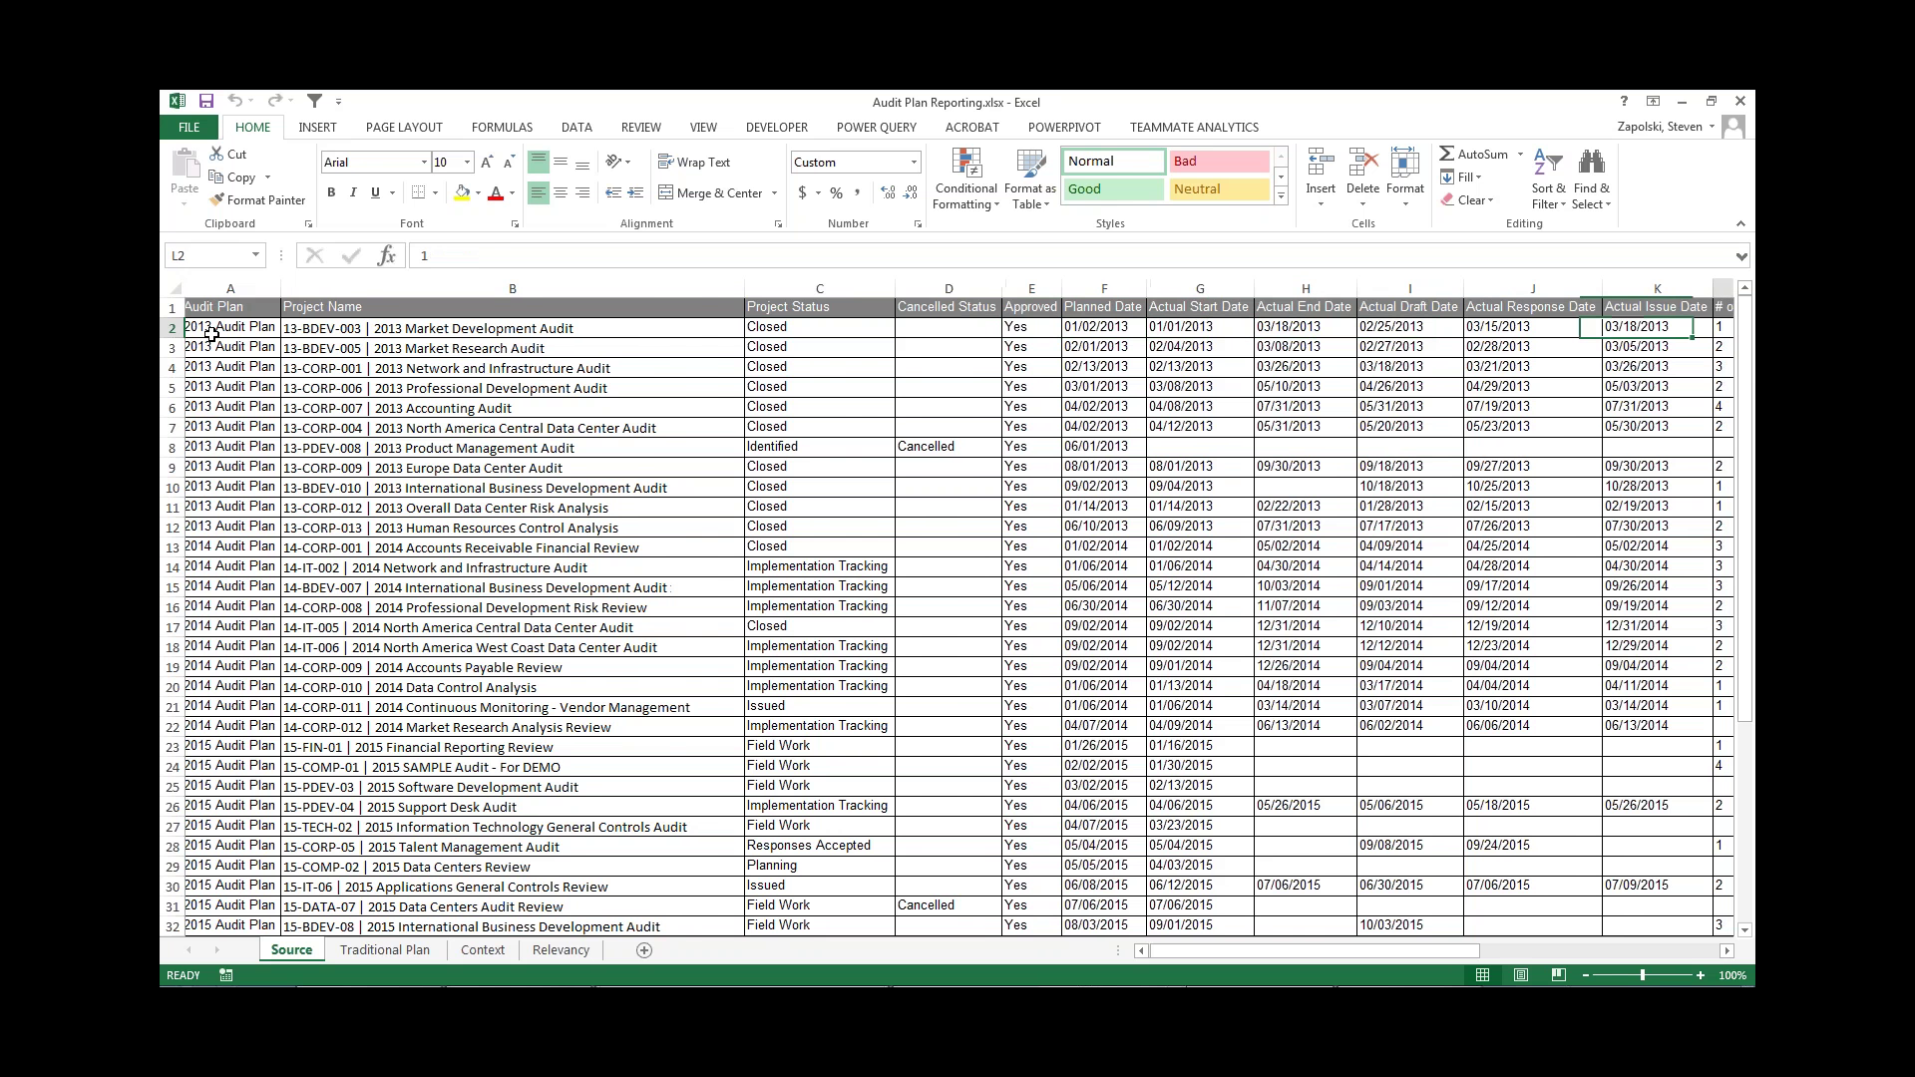
key("Right")
key("Right")
key("Right")
key("Right")
key("Right")
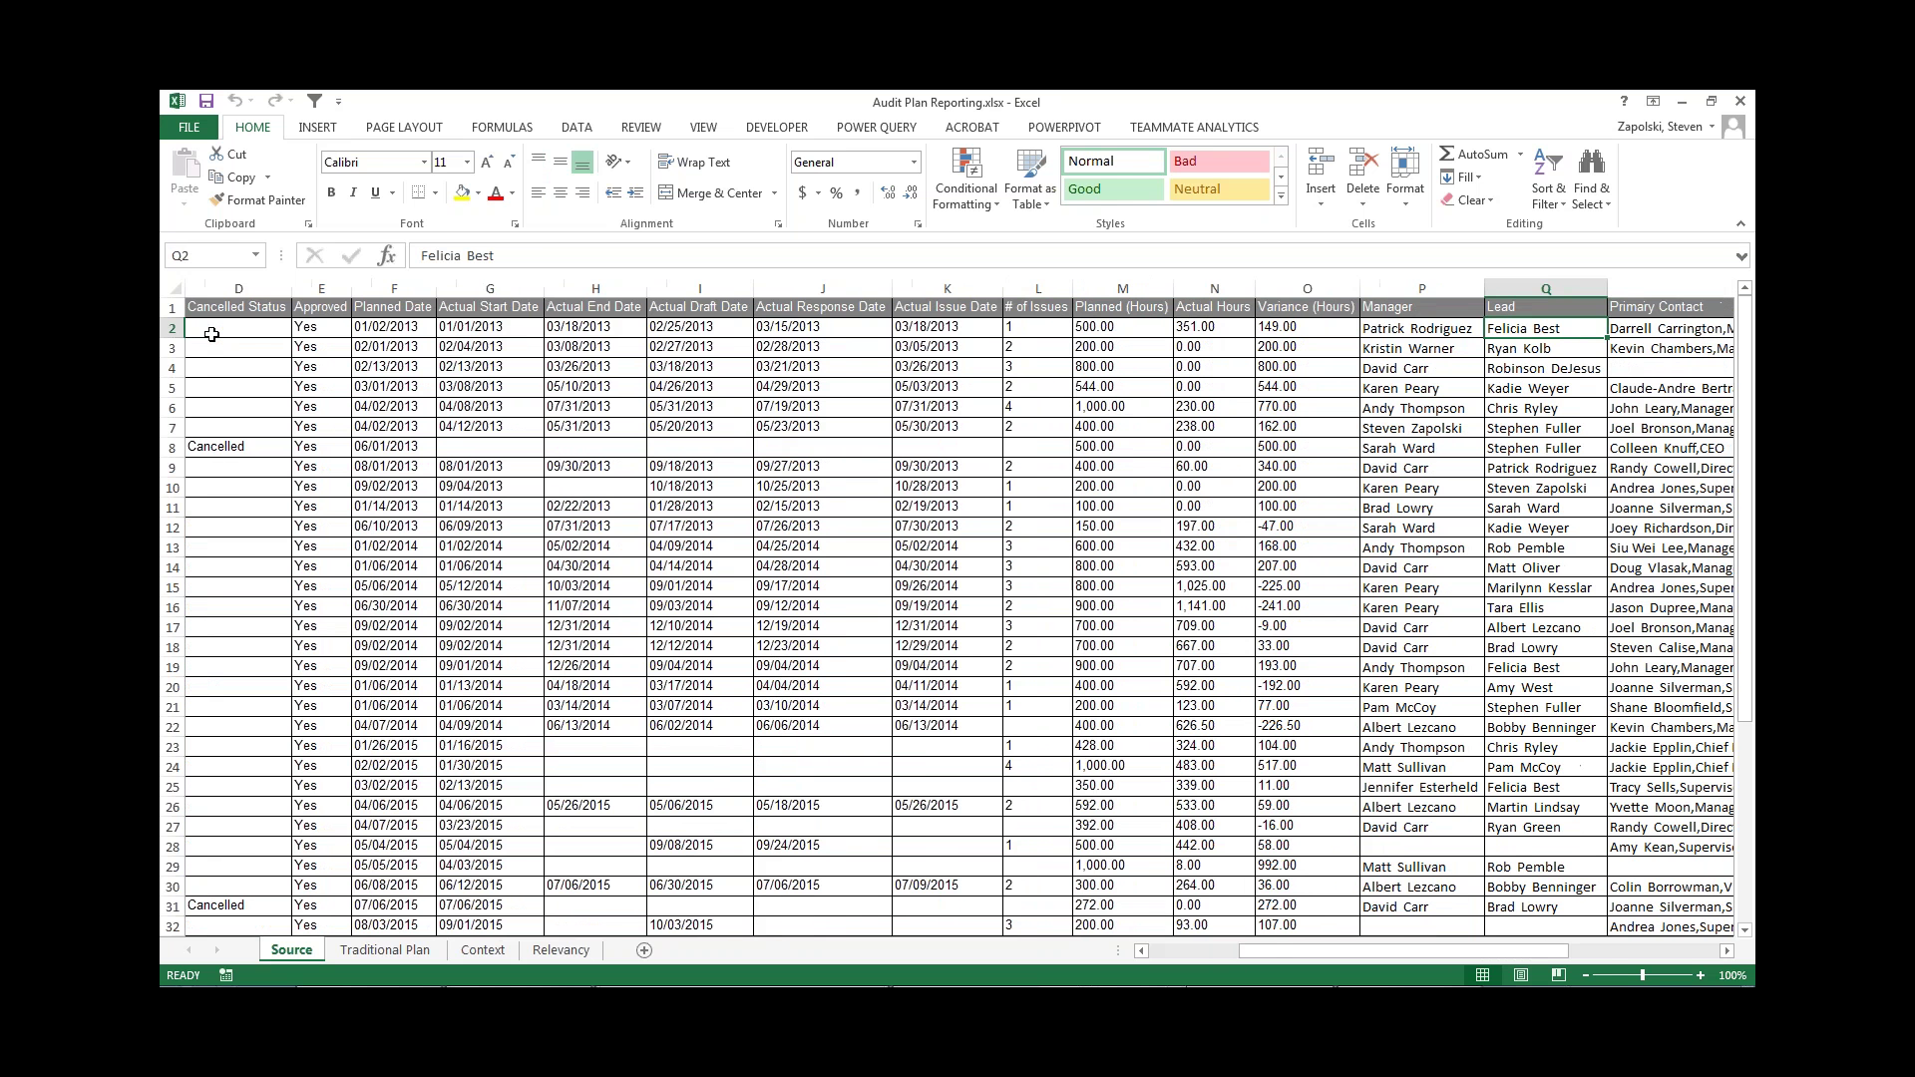
key("Right")
key("Right")
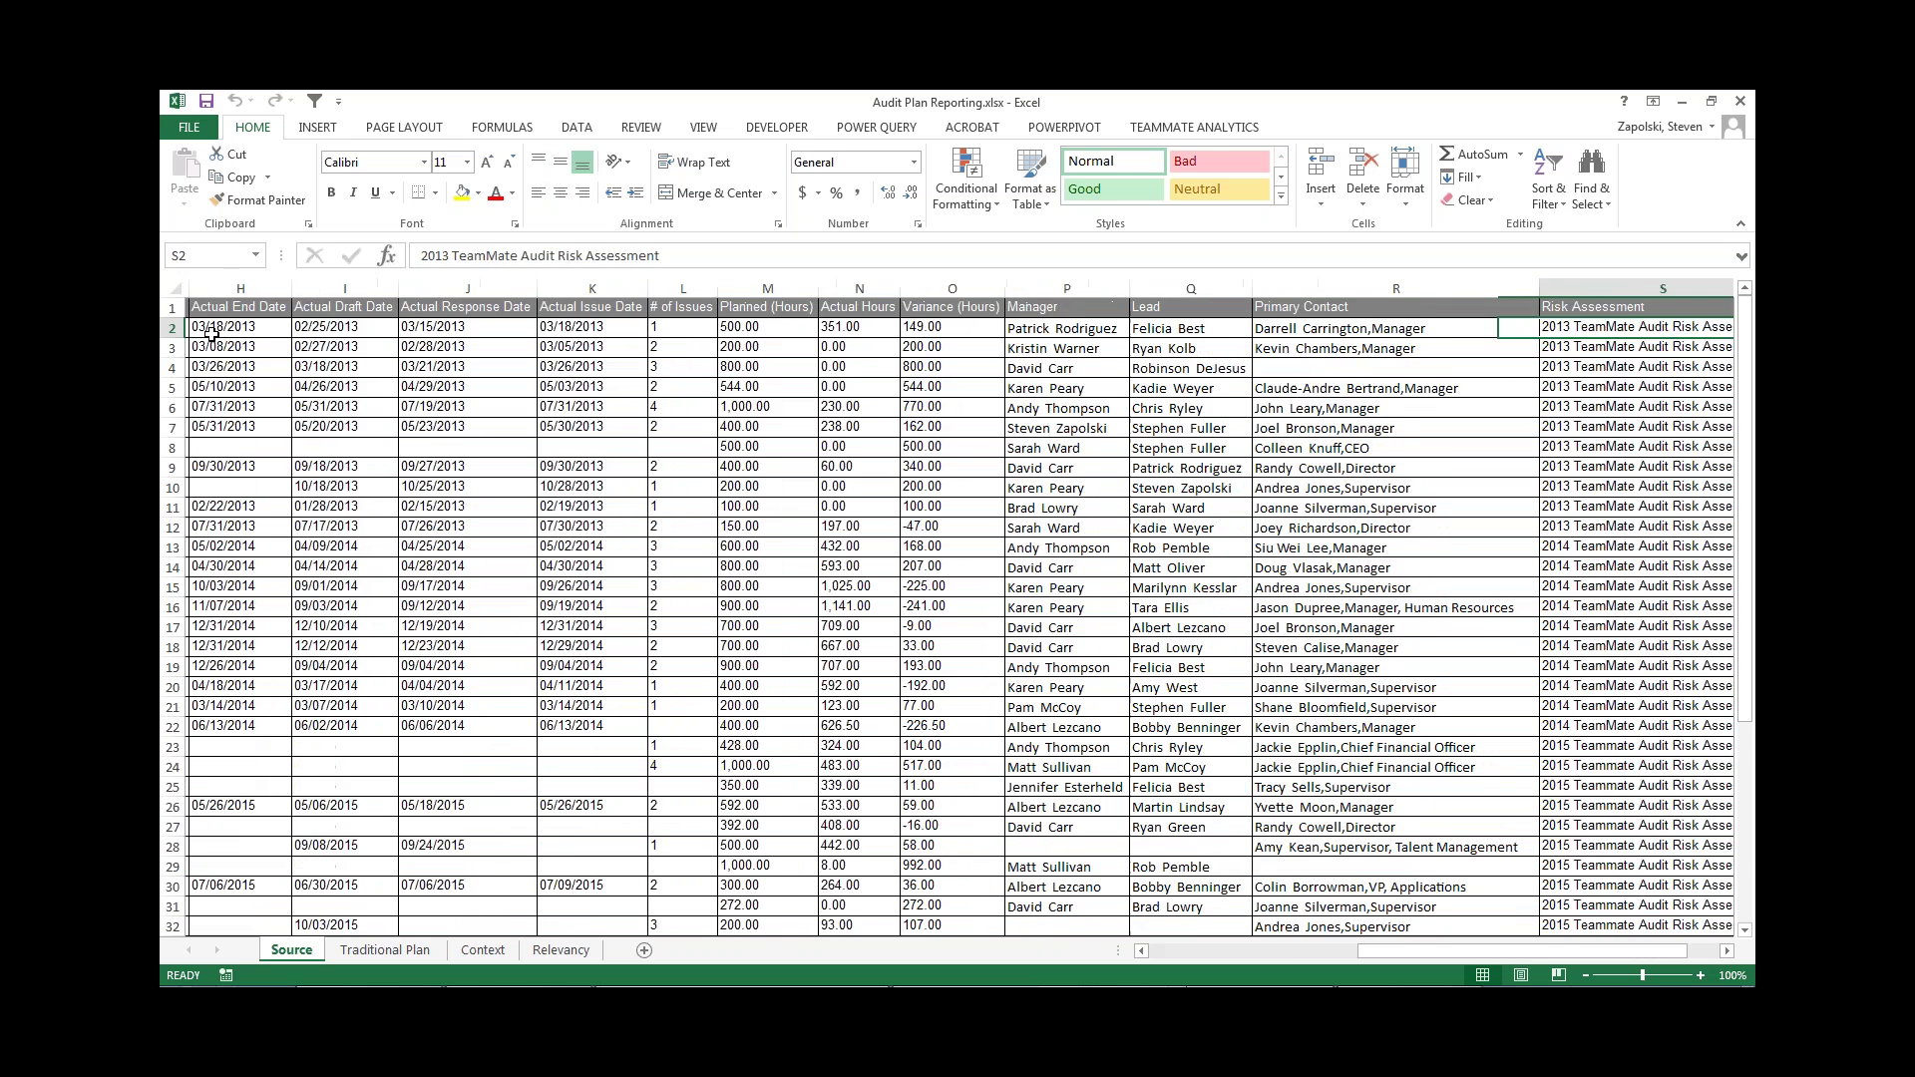
key("Right")
key("Left")
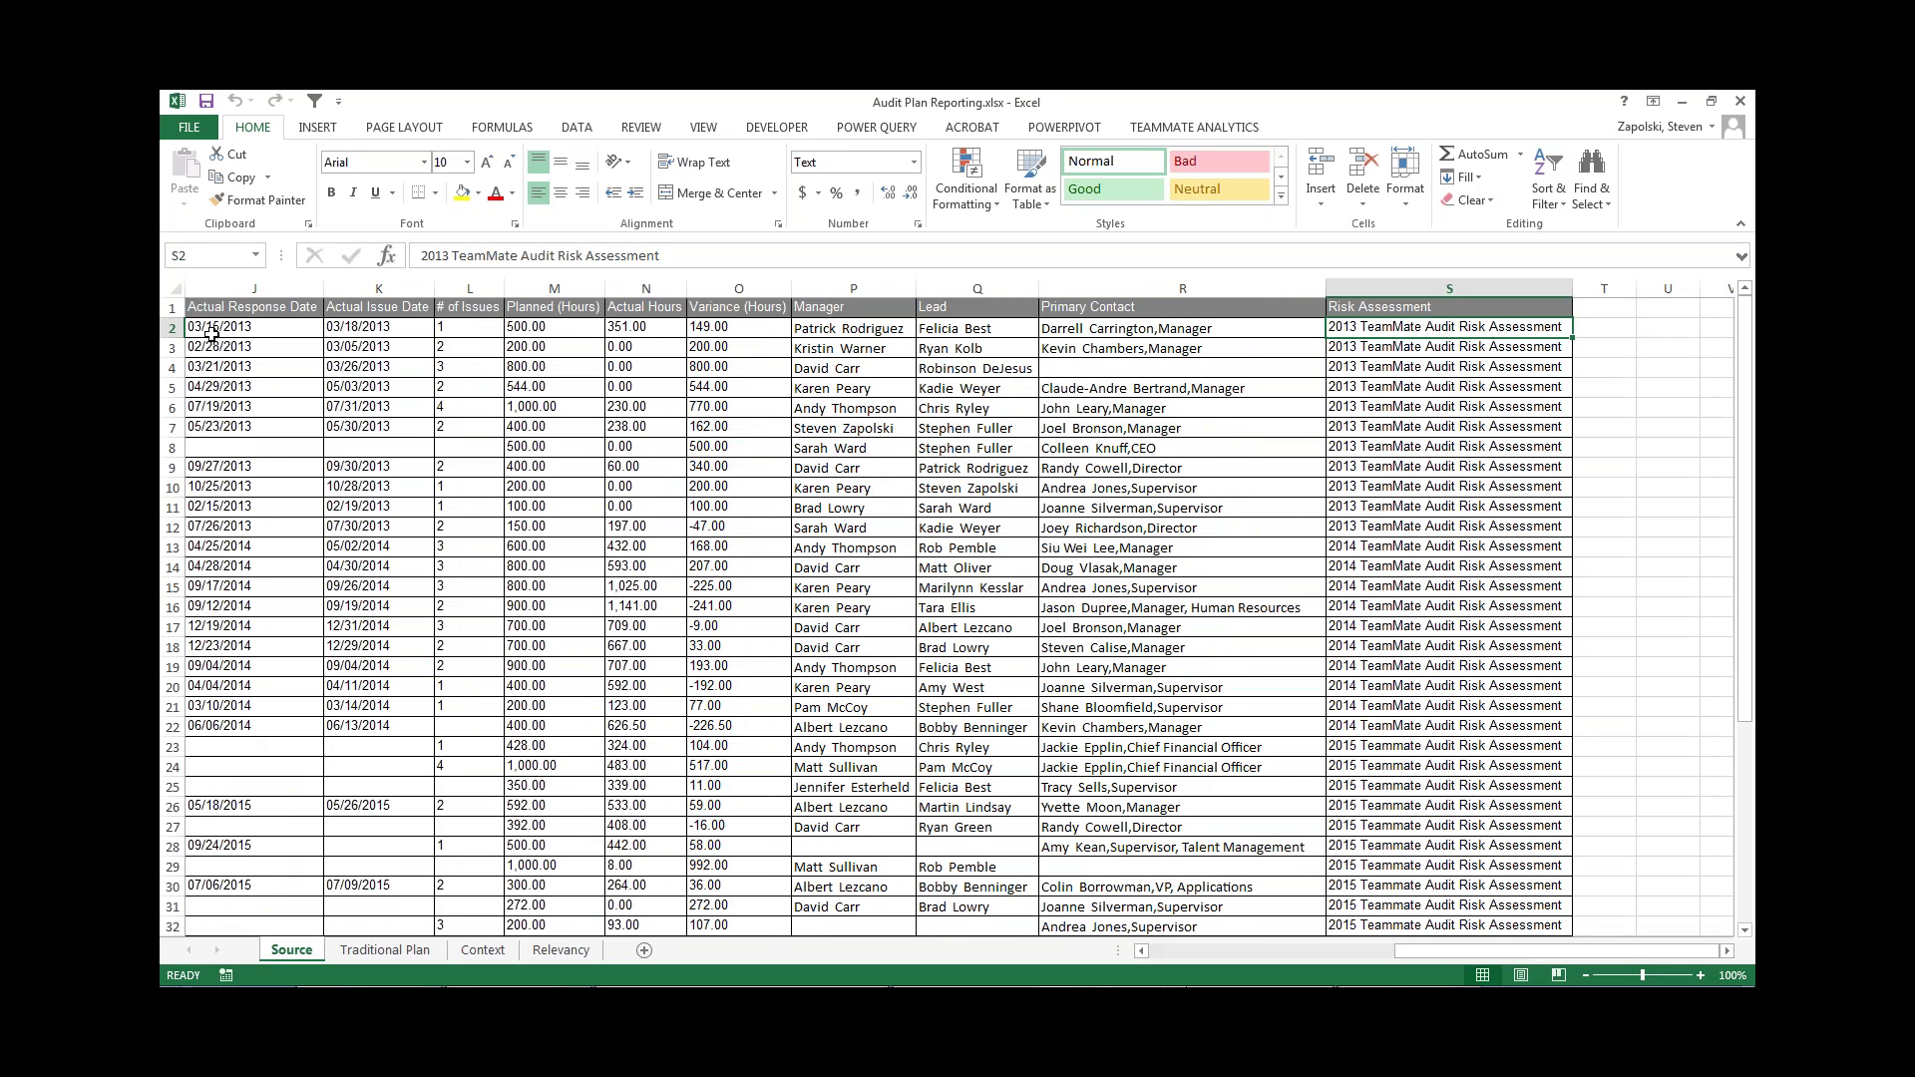
left_click(251, 334)
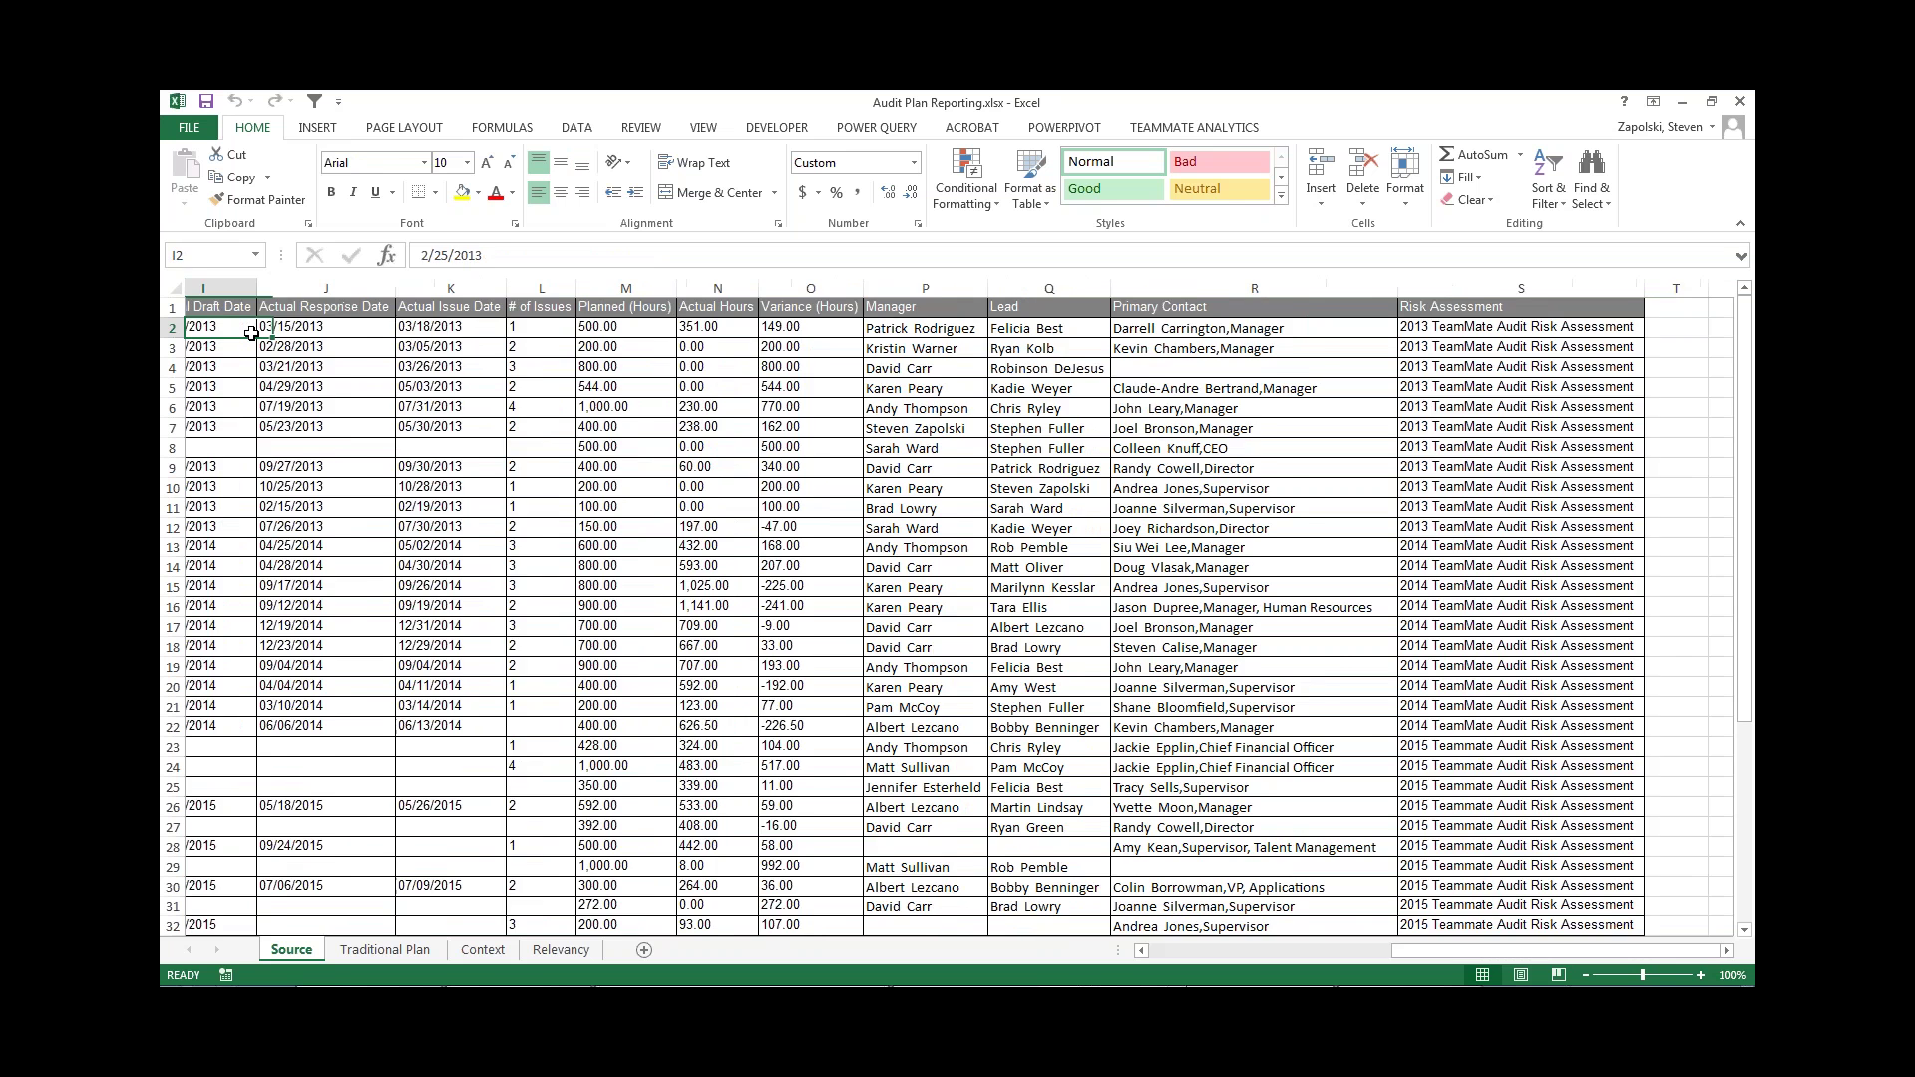
key("Home")
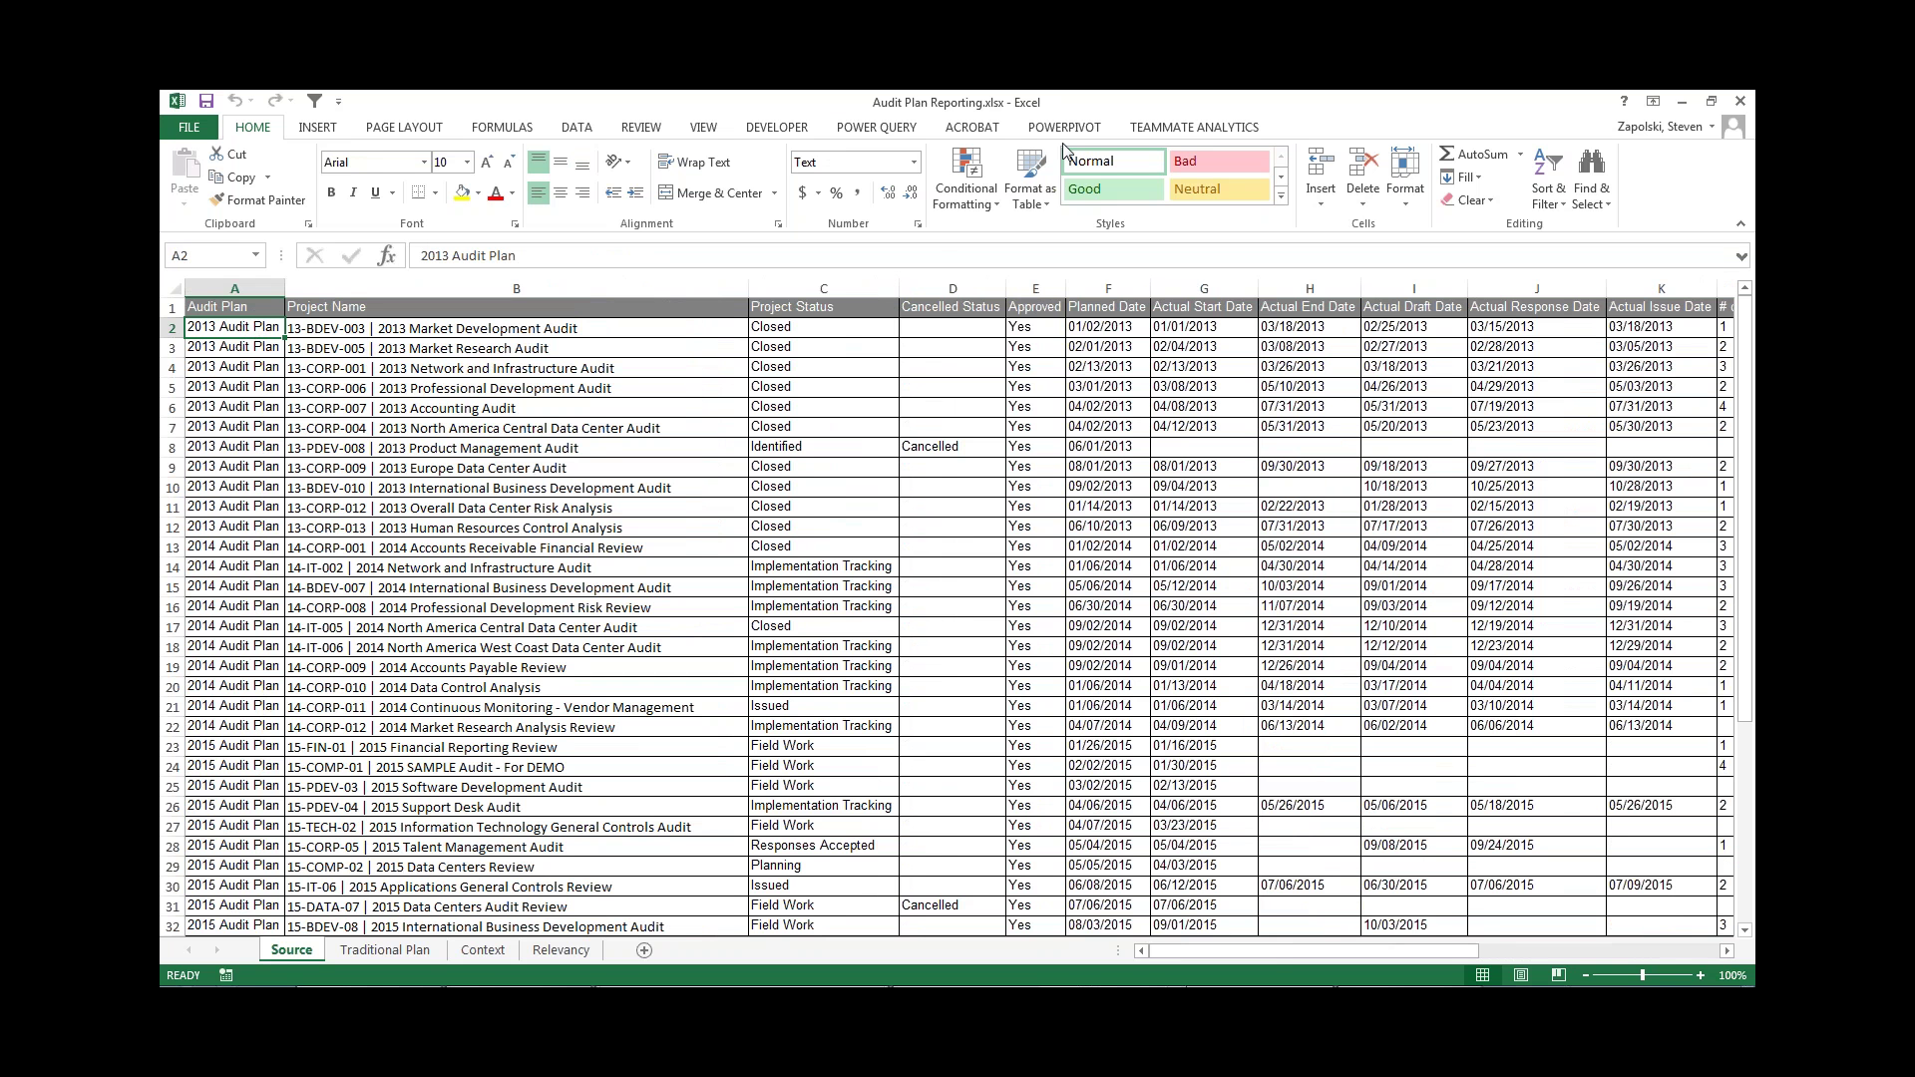
- Preview the Audit Plan and Project Name columns as charts in TeamMate Analytics' Quick Visualizer
left_click(1166, 126)
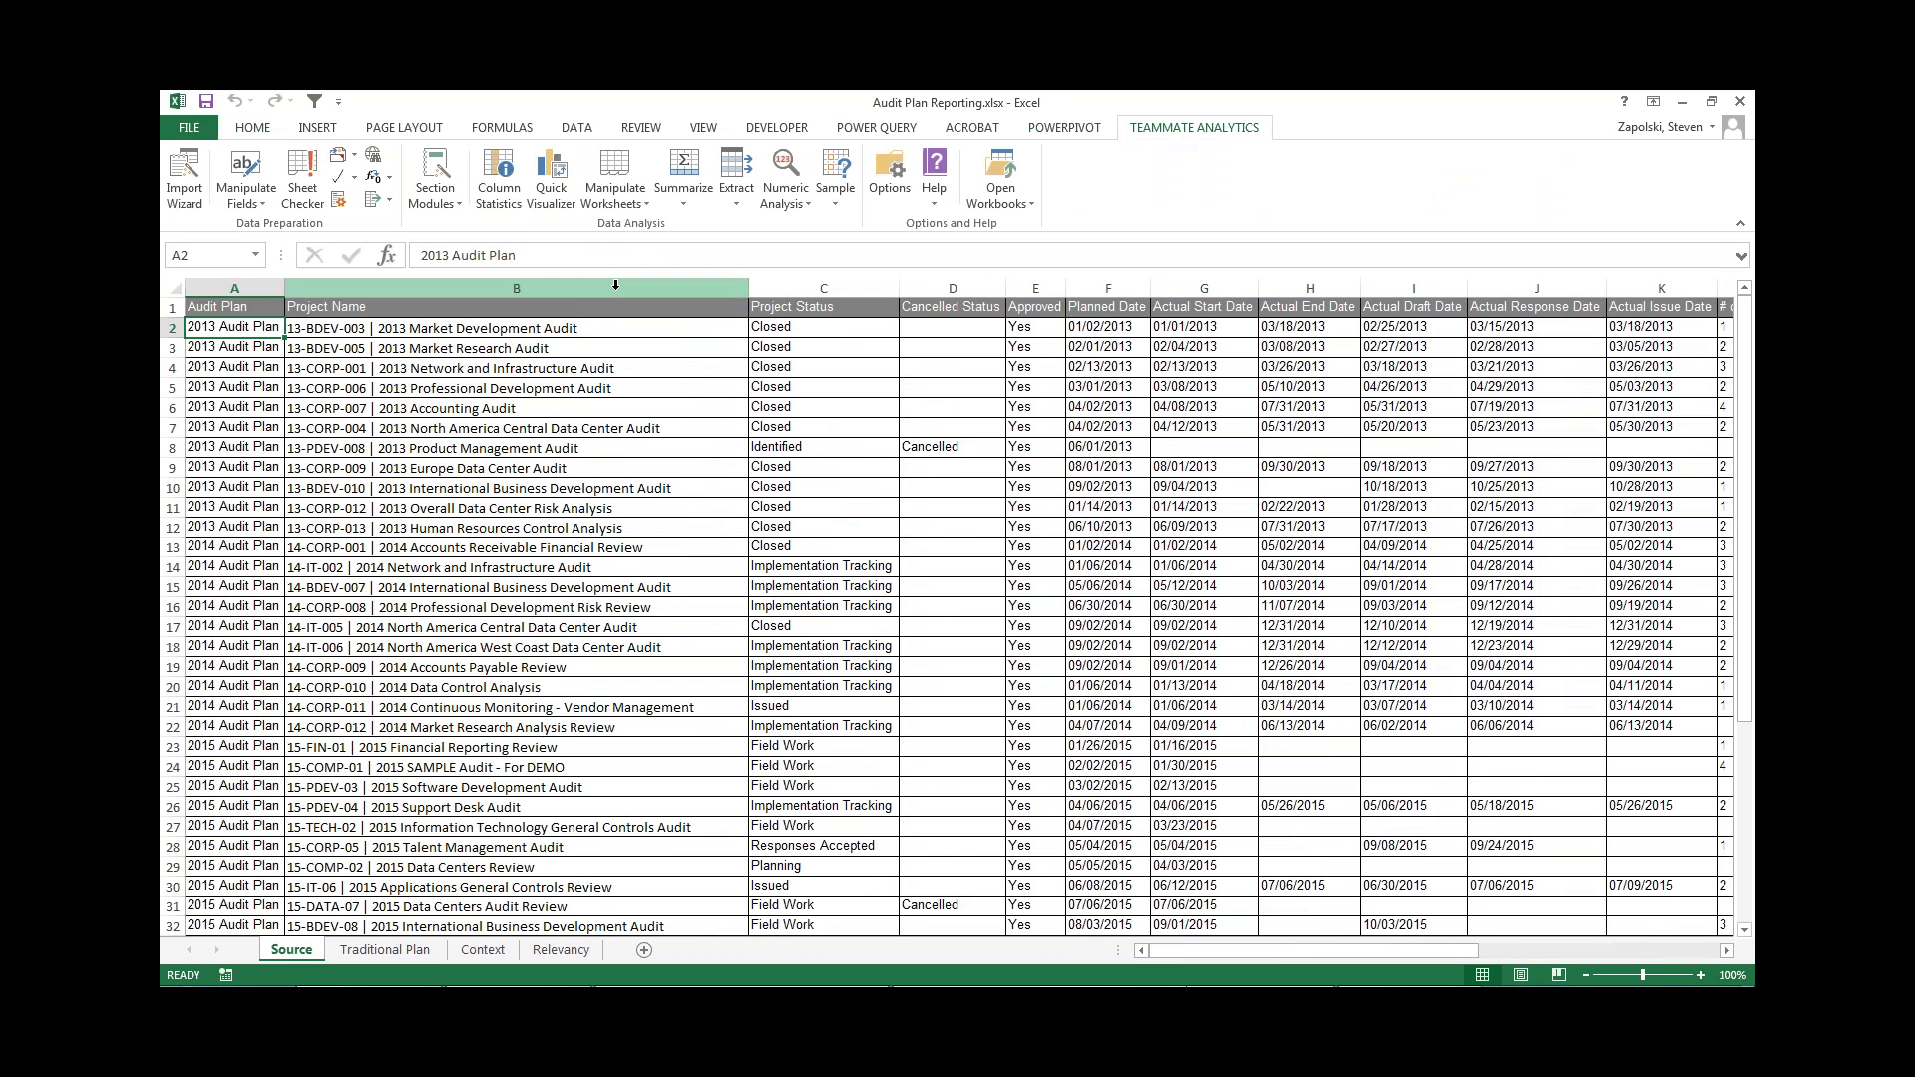
left_click(553, 179)
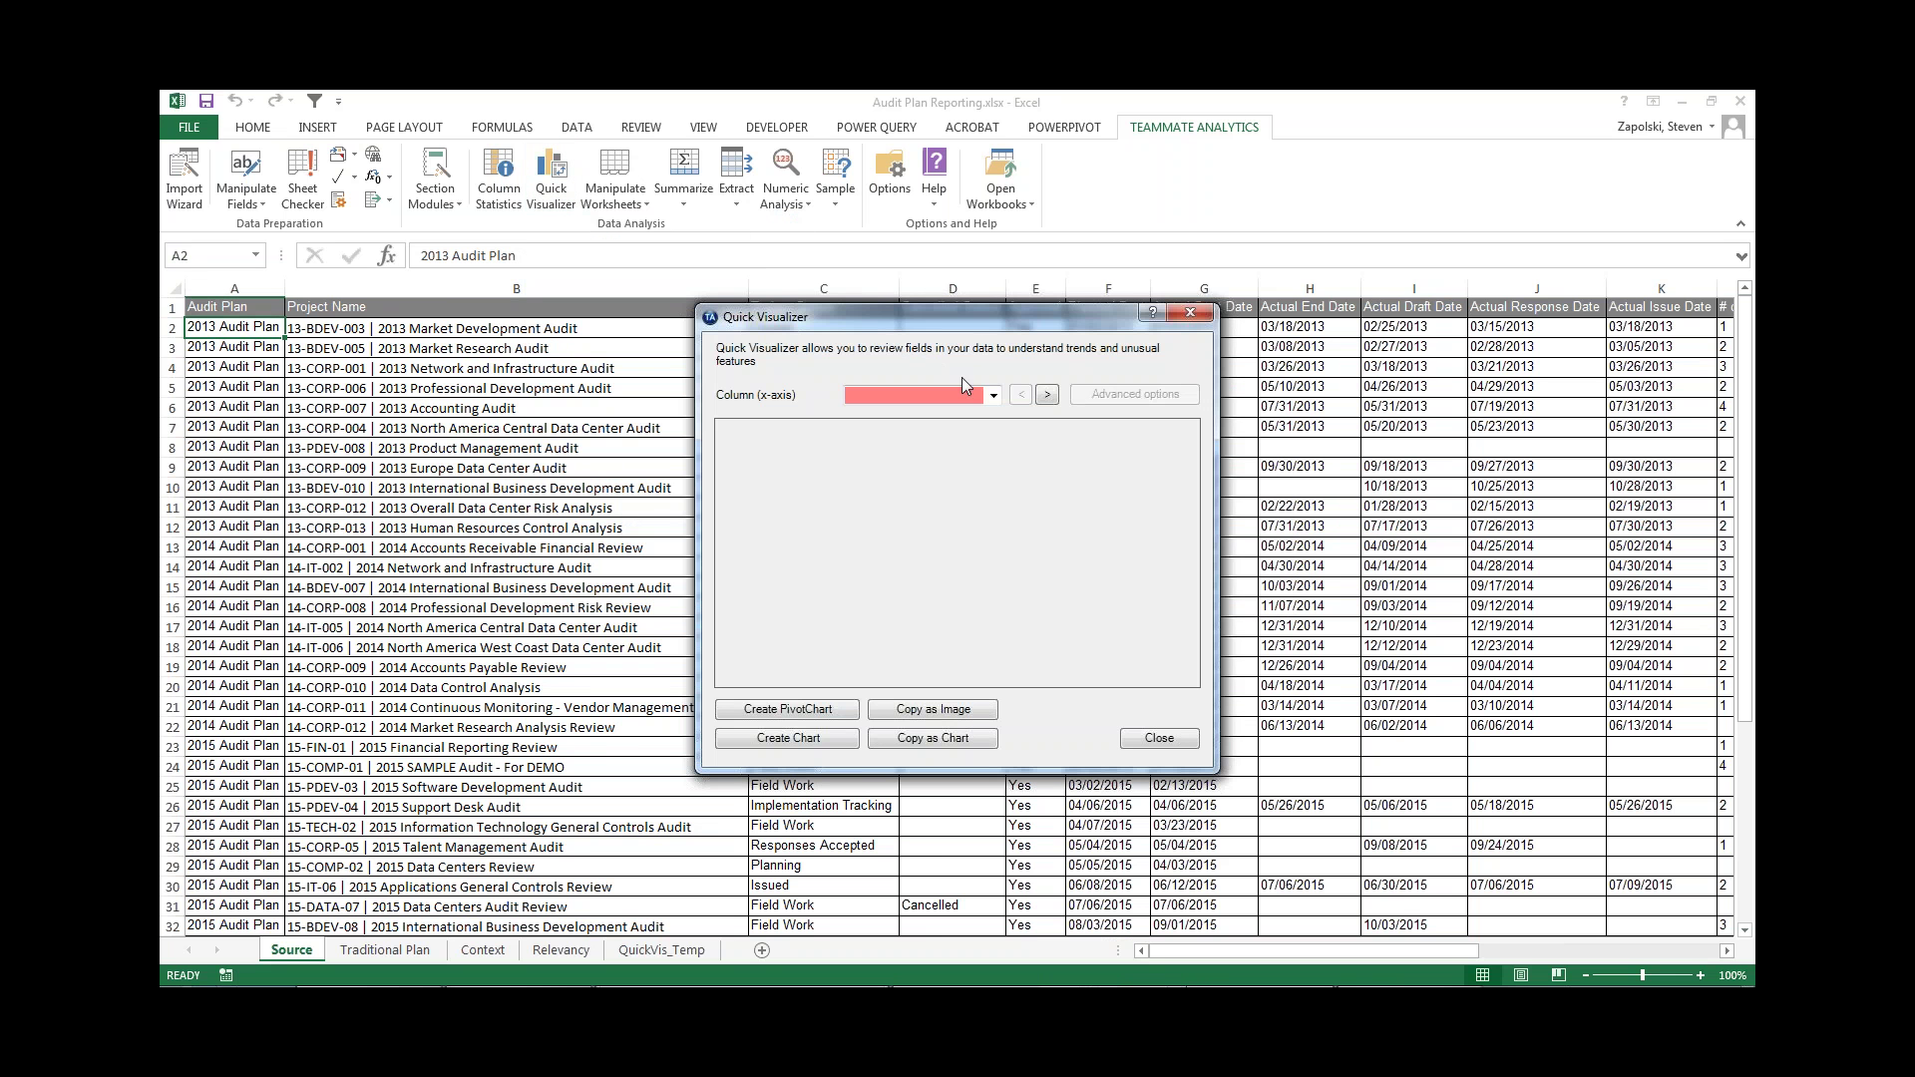
left_click(1048, 398)
left_click(1047, 397)
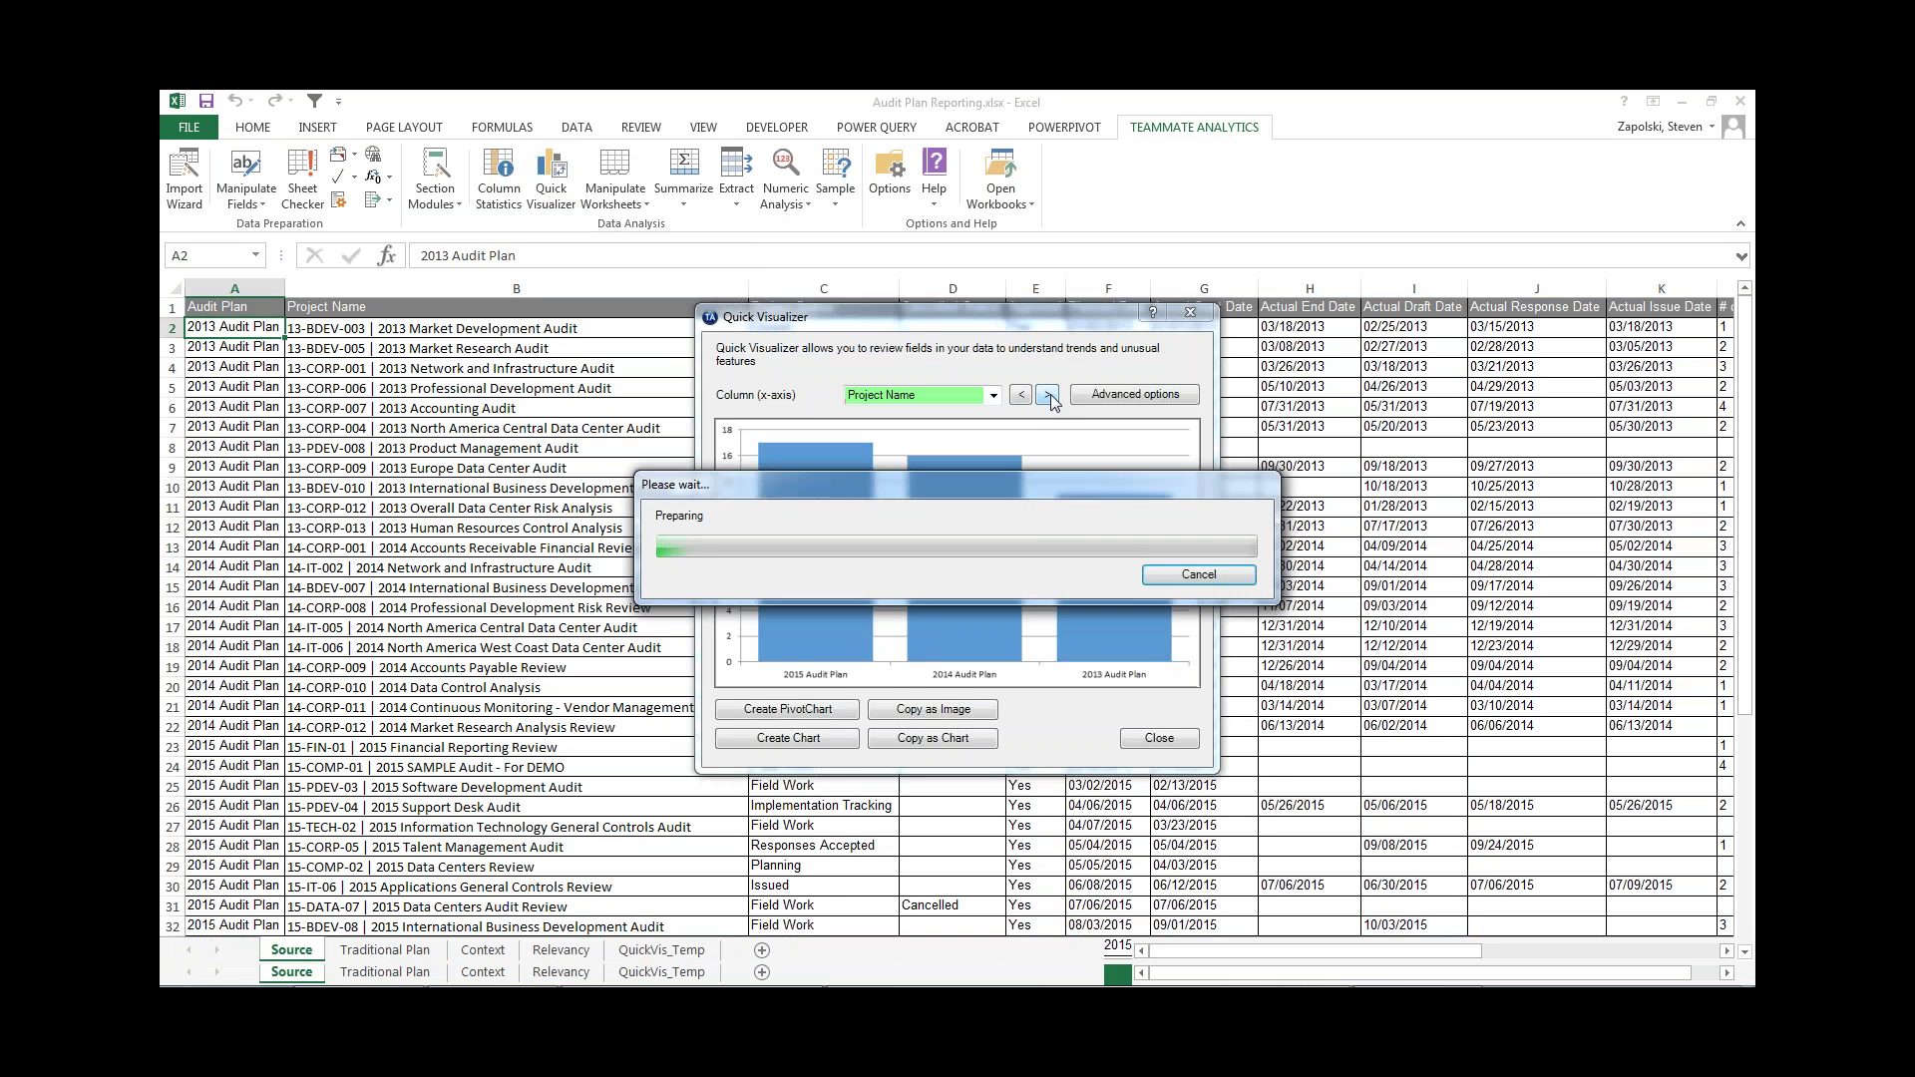
left_click(1016, 396)
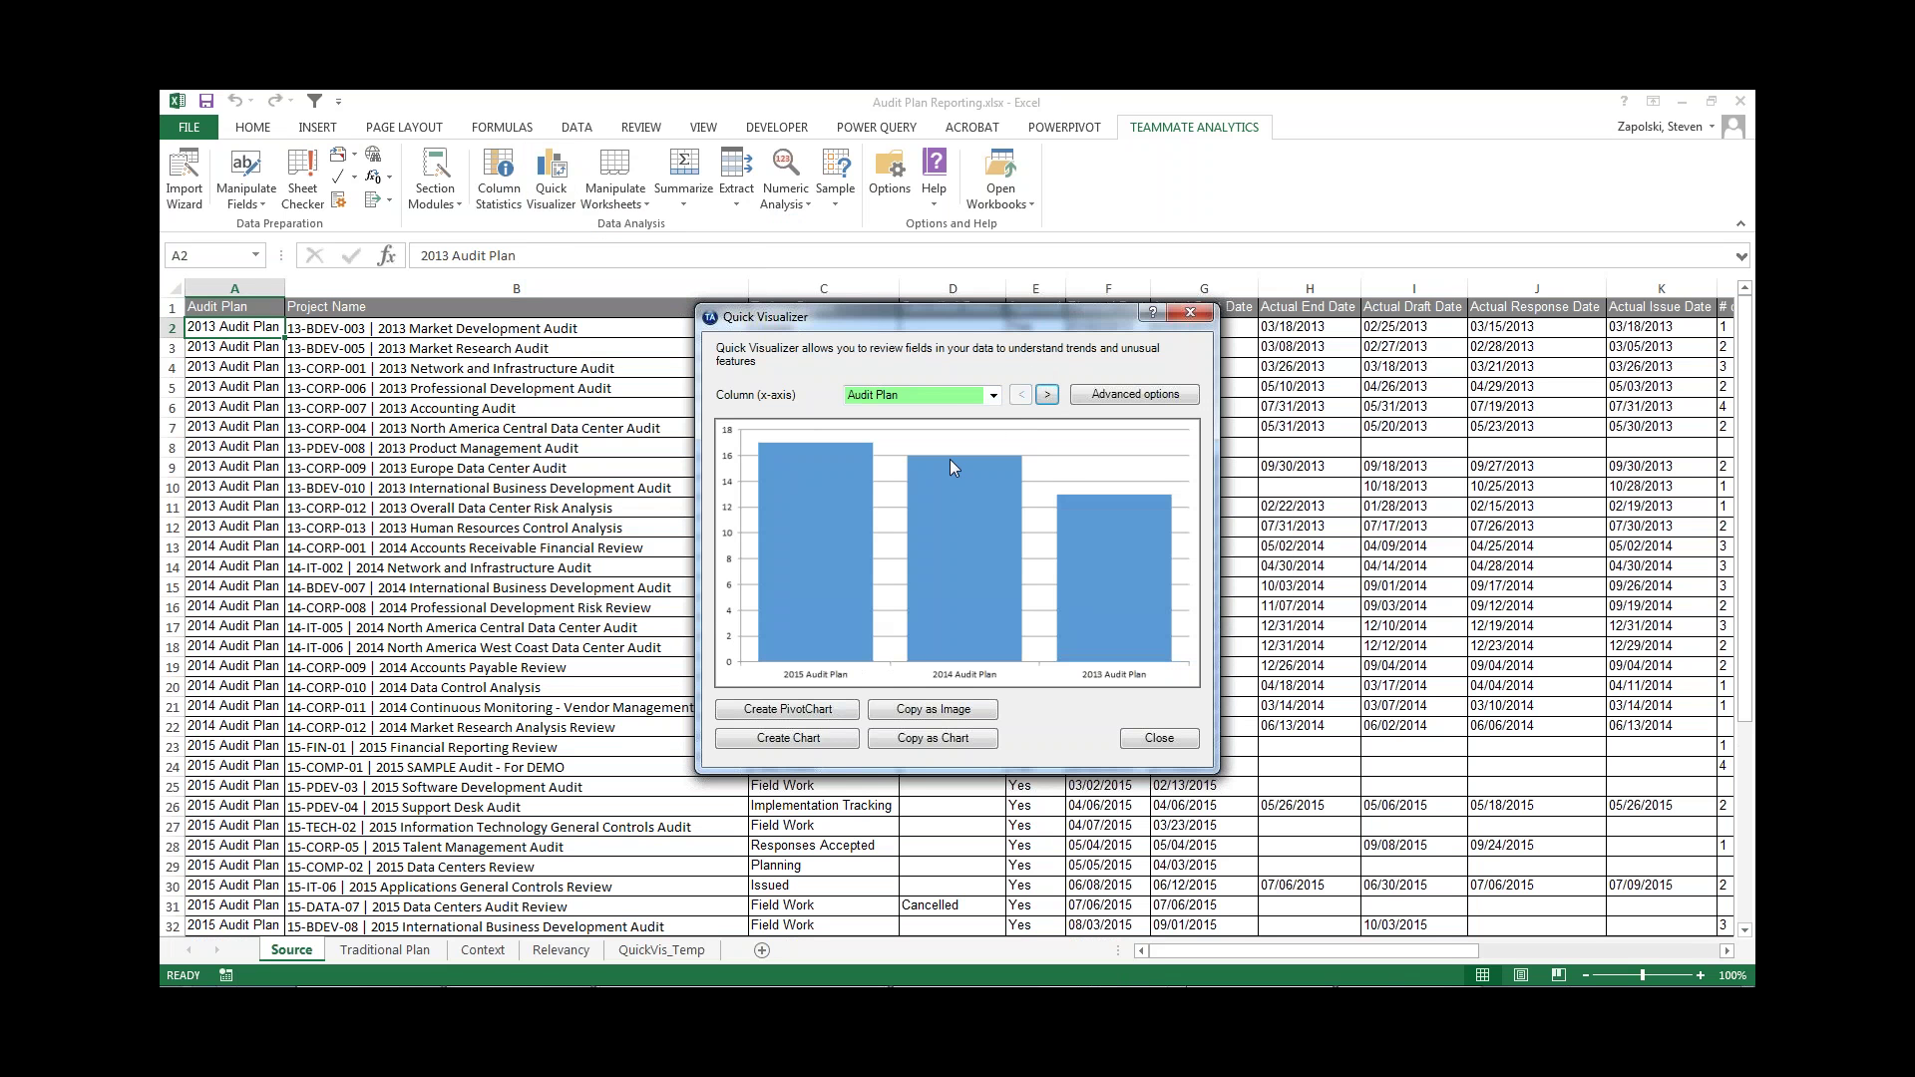
left_click(1047, 397)
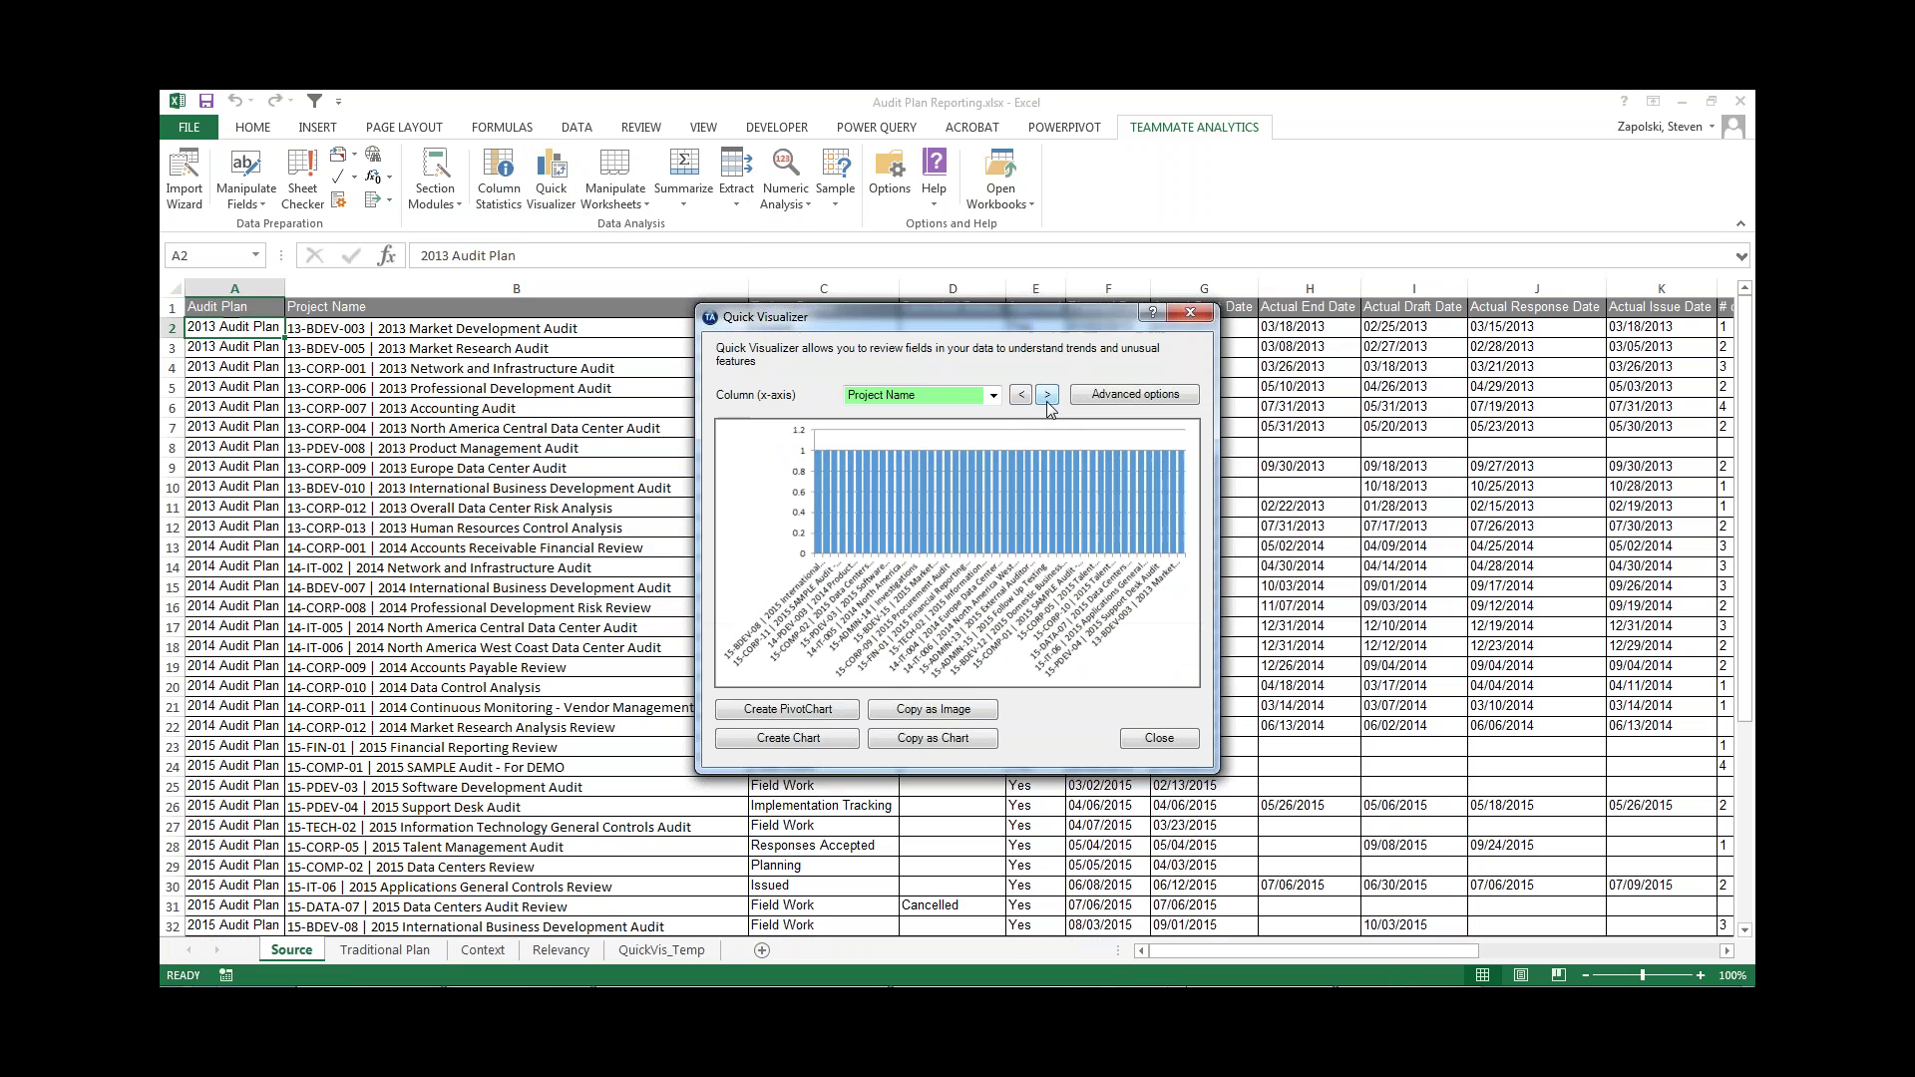
- Visualize the Risk Assessment column and create a PivotChart from it
left_click(994, 396)
left_click(897, 689)
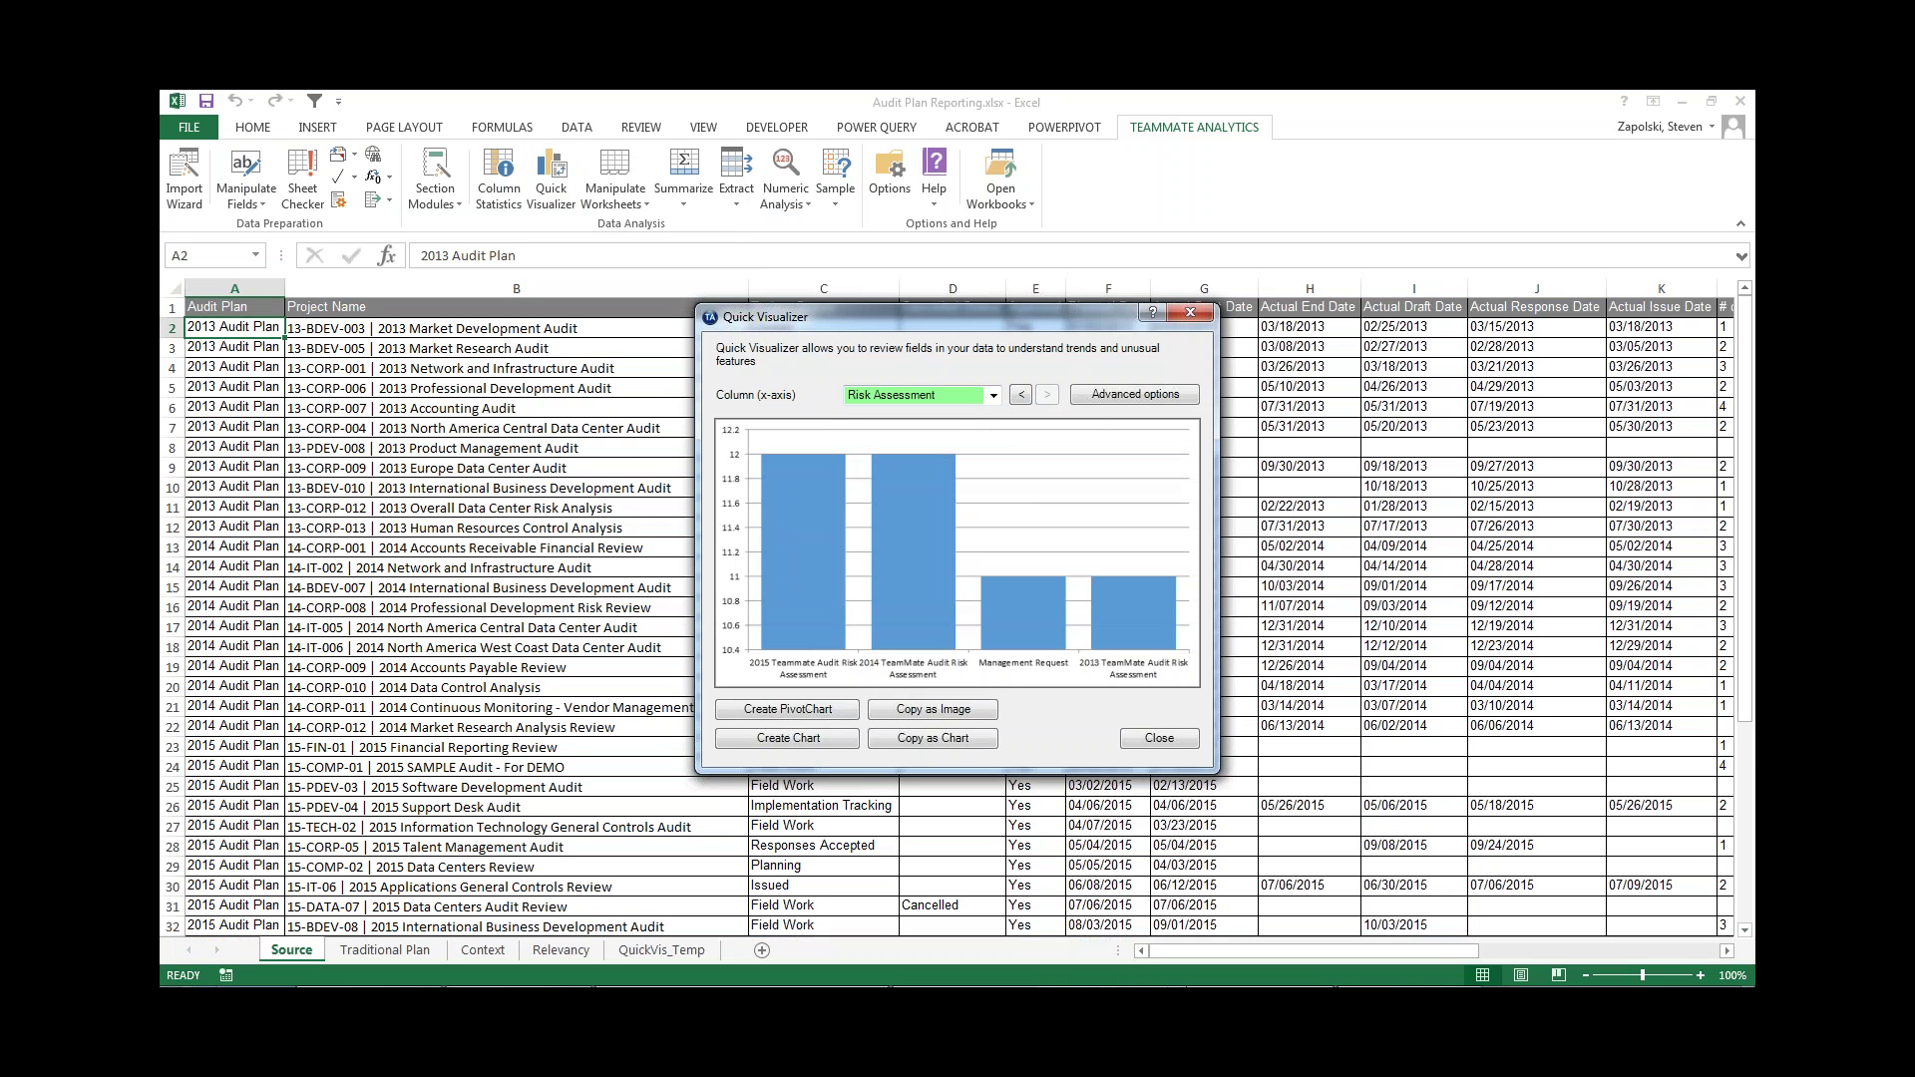
left_click(816, 710)
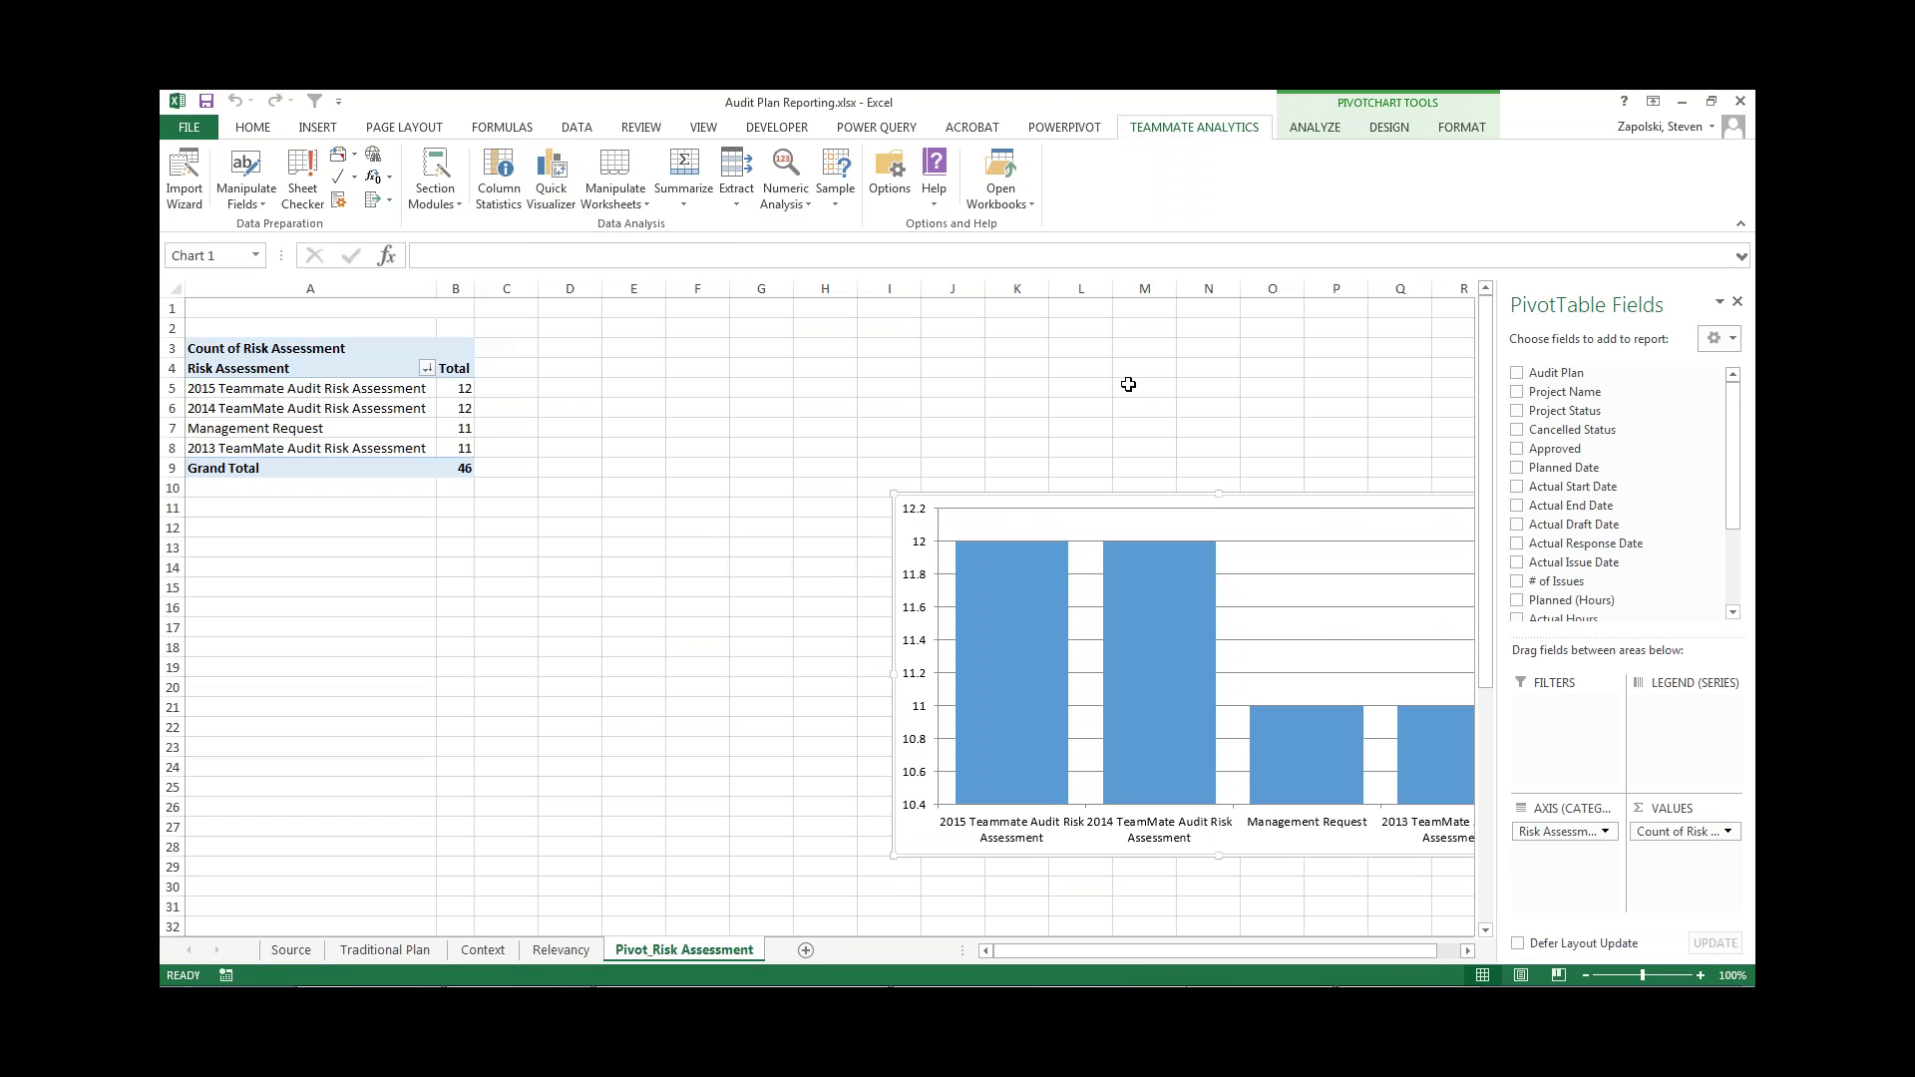
- Apply the dark-background chart style with solid blue columns to the PivotChart and move the chart closer to the pivot table
left_click(1315, 137)
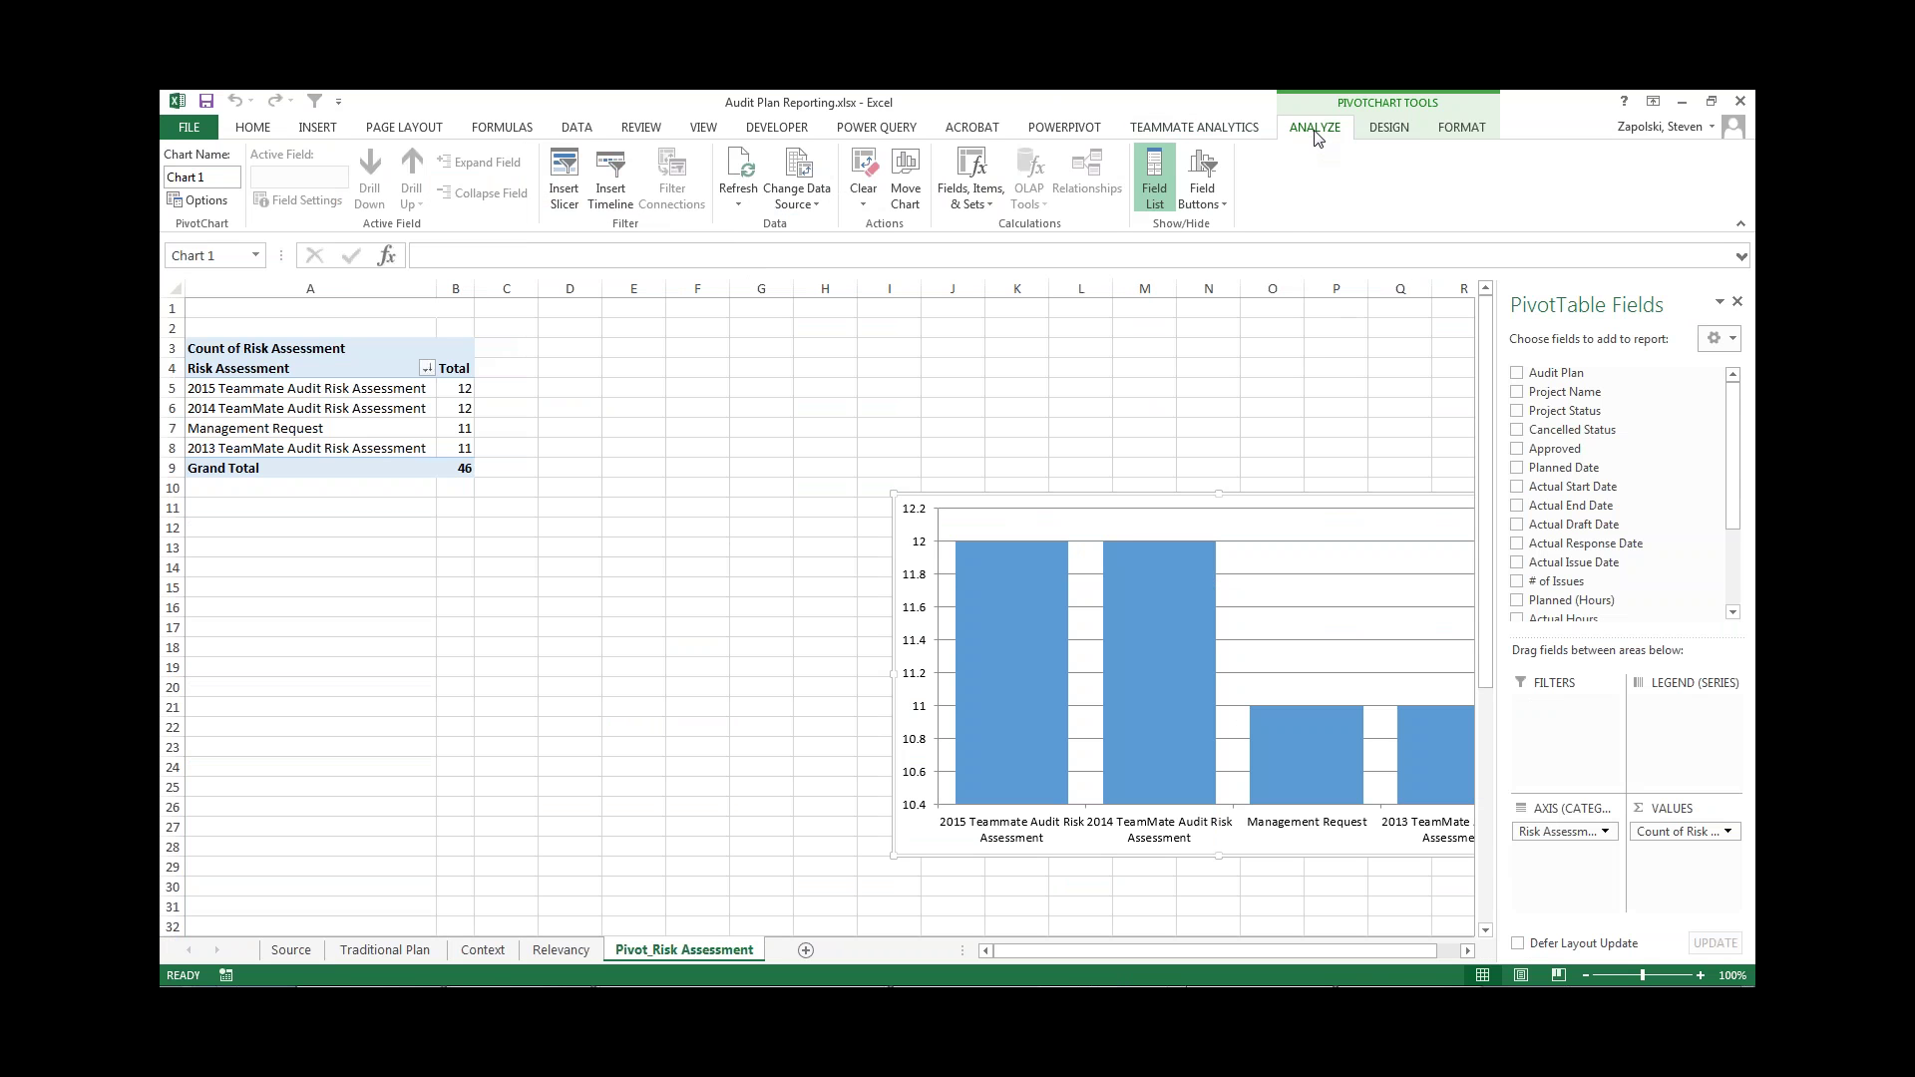
left_click(1377, 135)
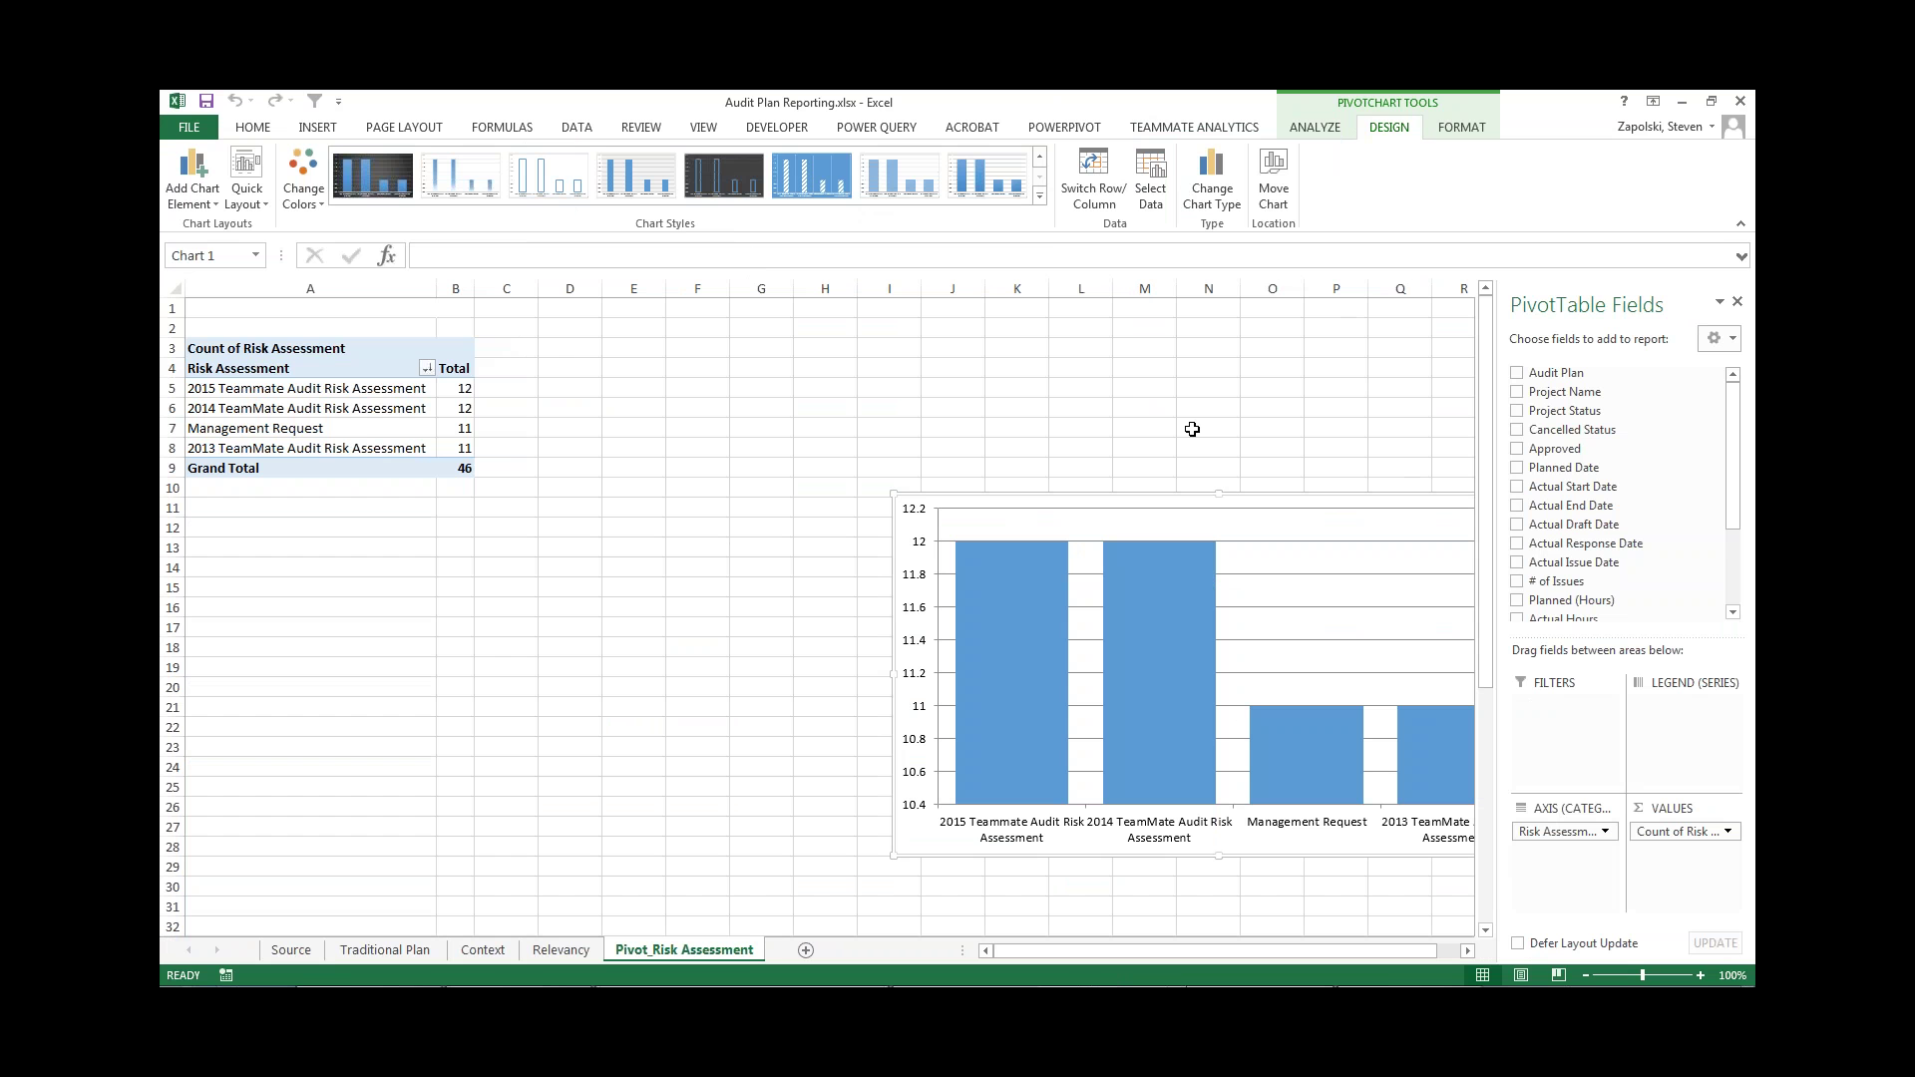
left_click(1039, 197)
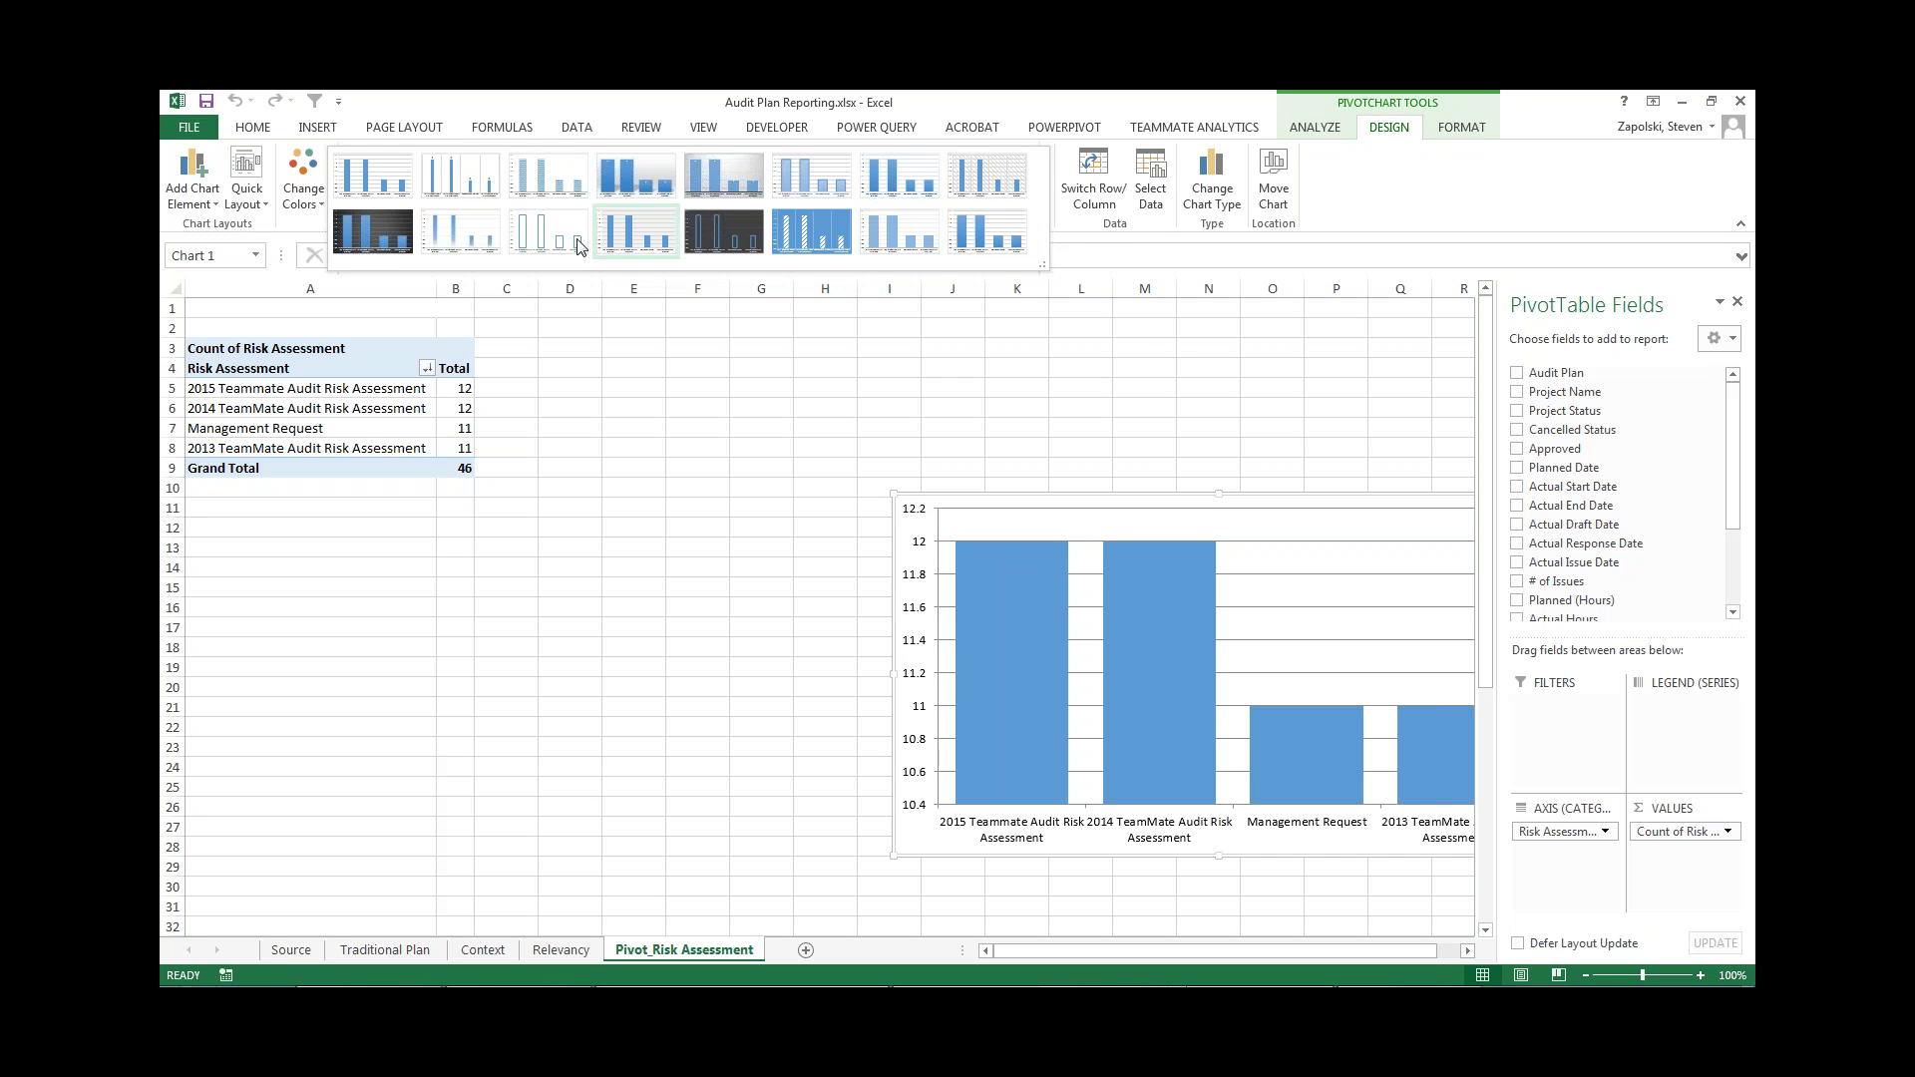
left_click(399, 247)
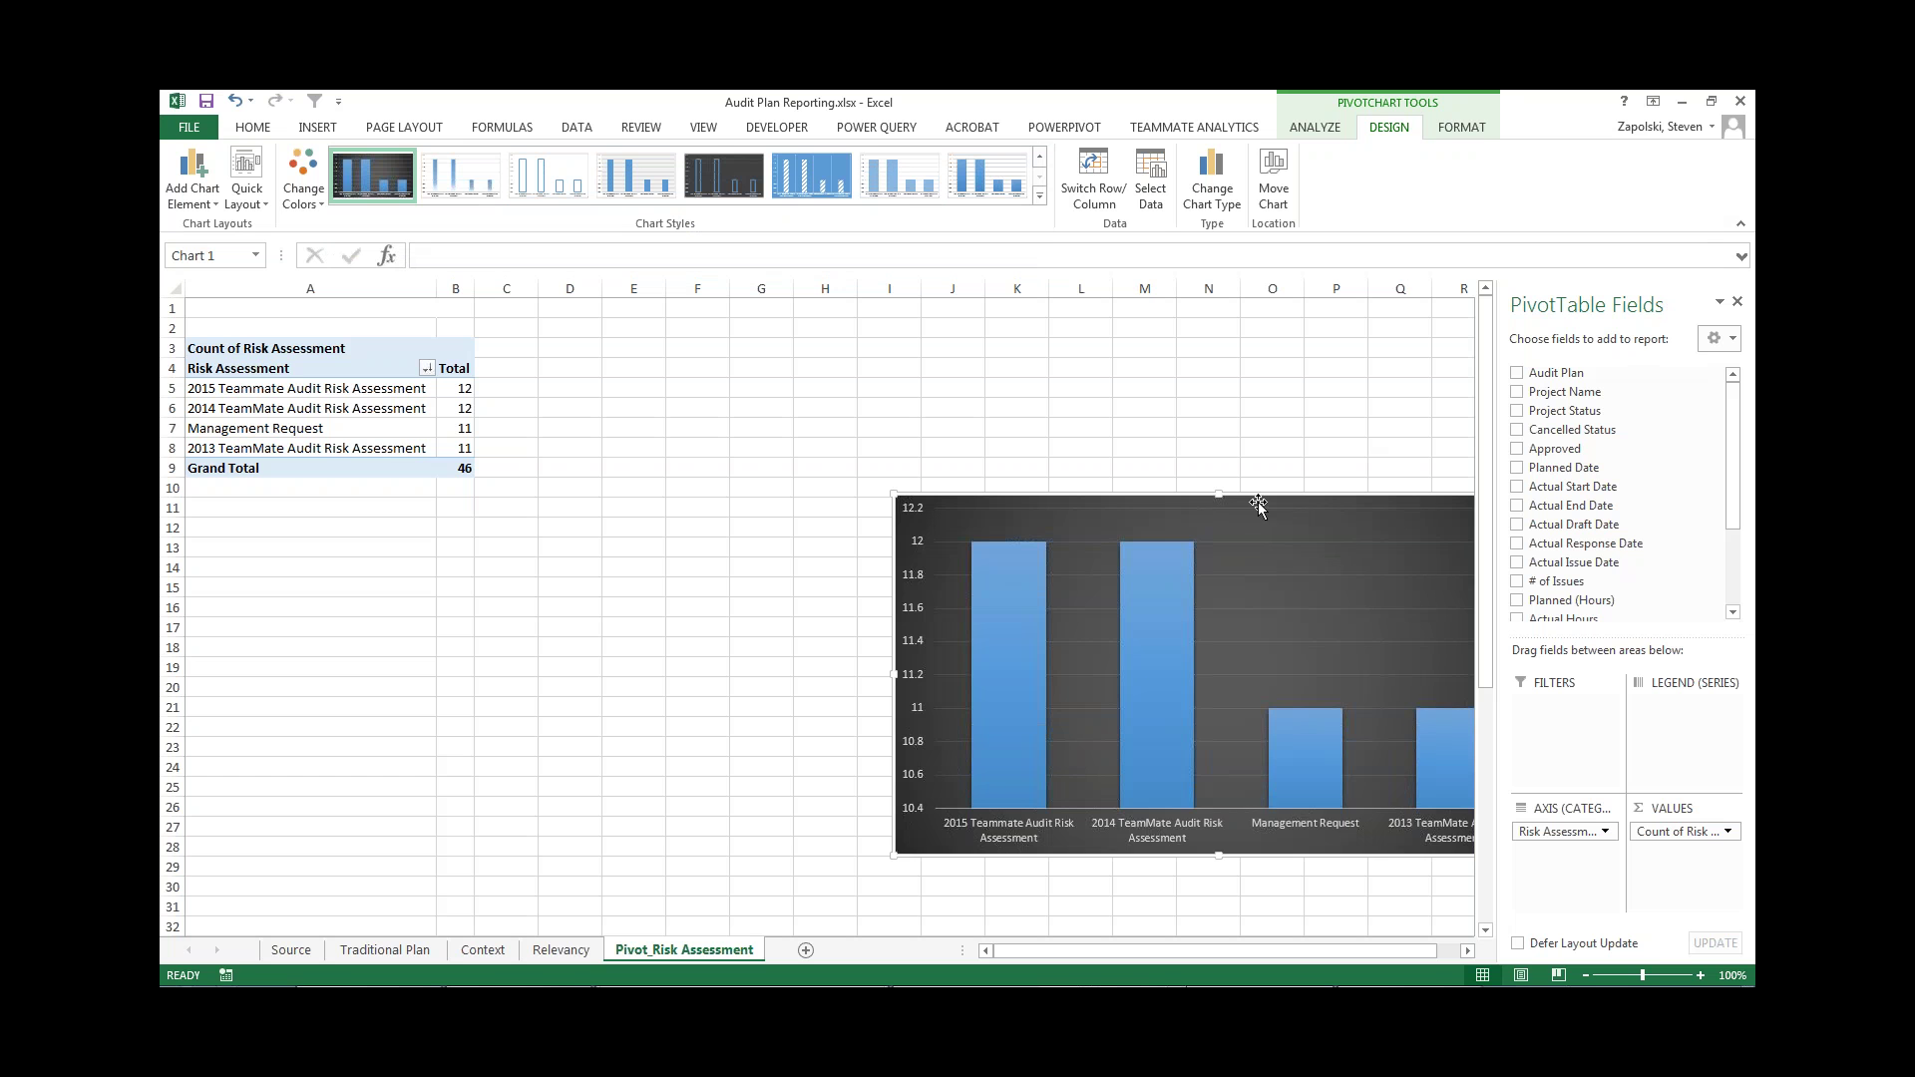
left_click_drag(1258, 507, 905, 474)
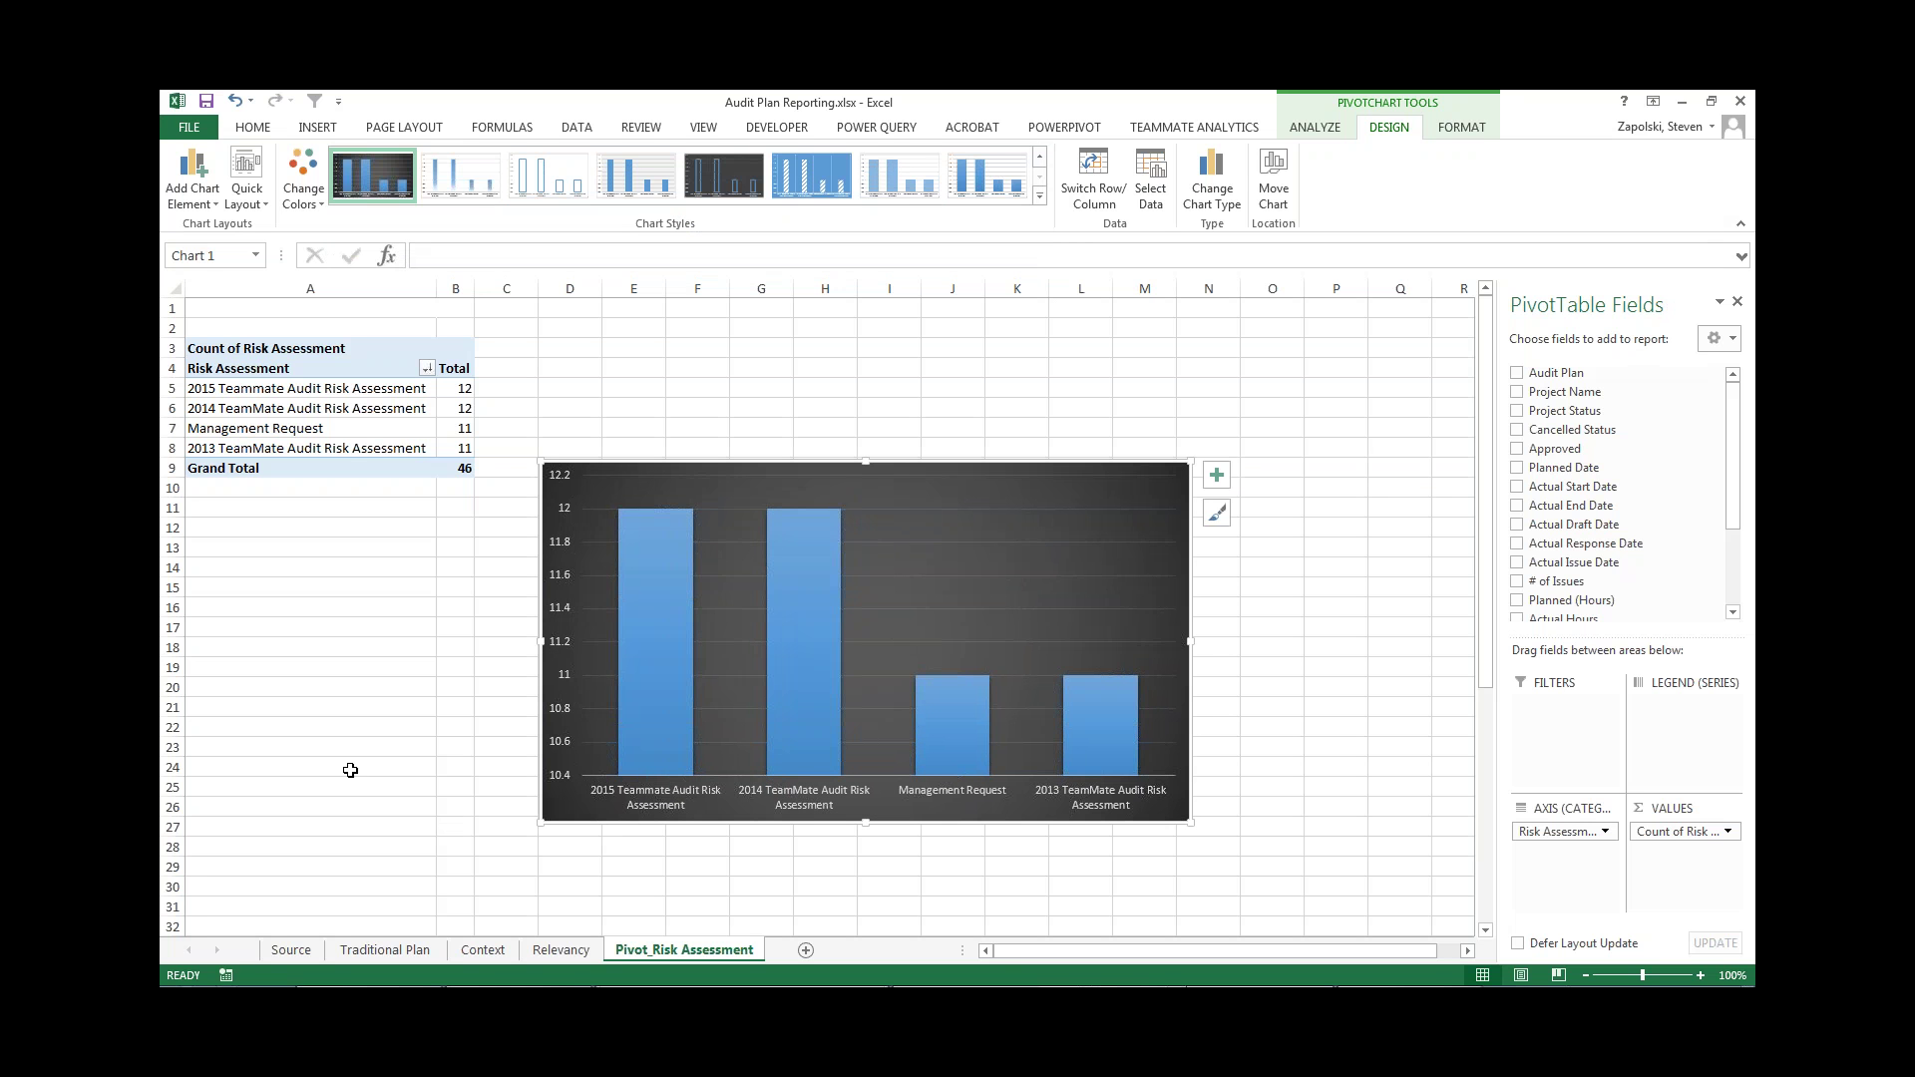
left_click(460, 187)
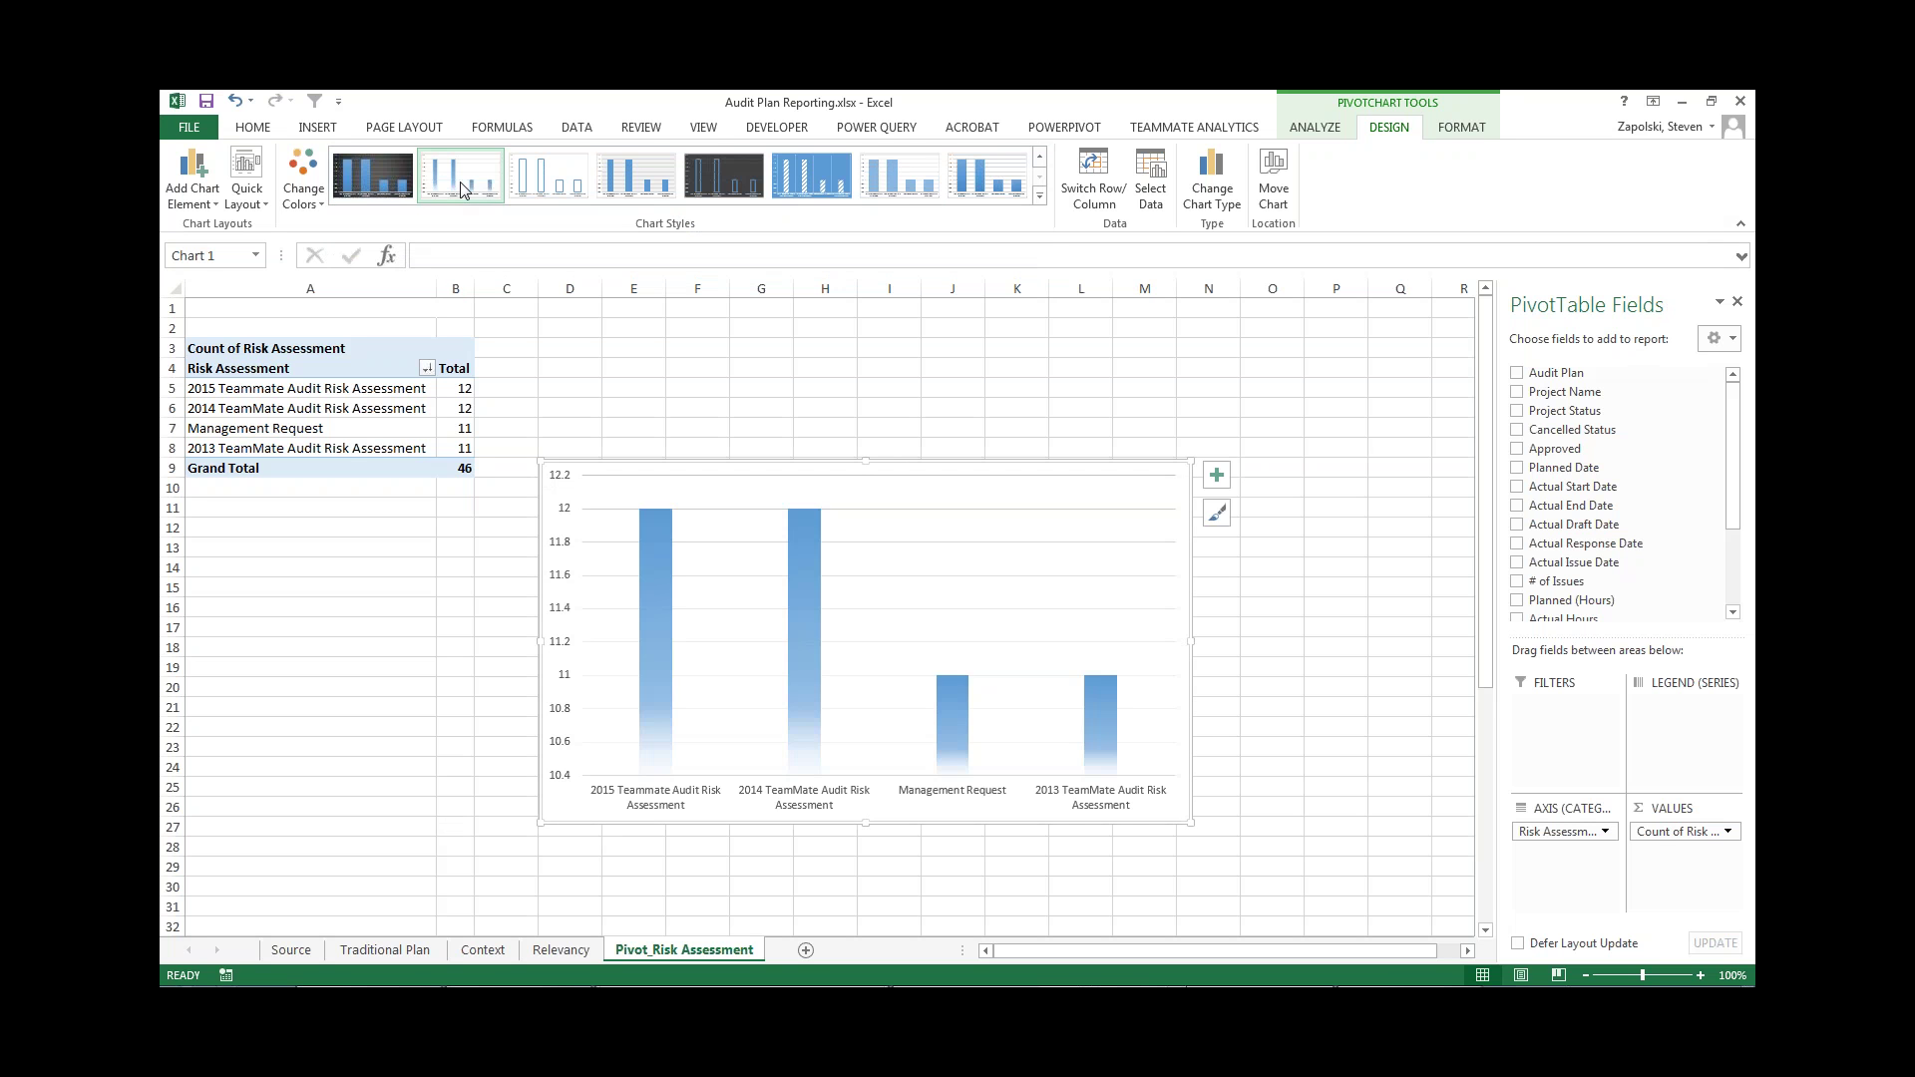
left_click(387, 183)
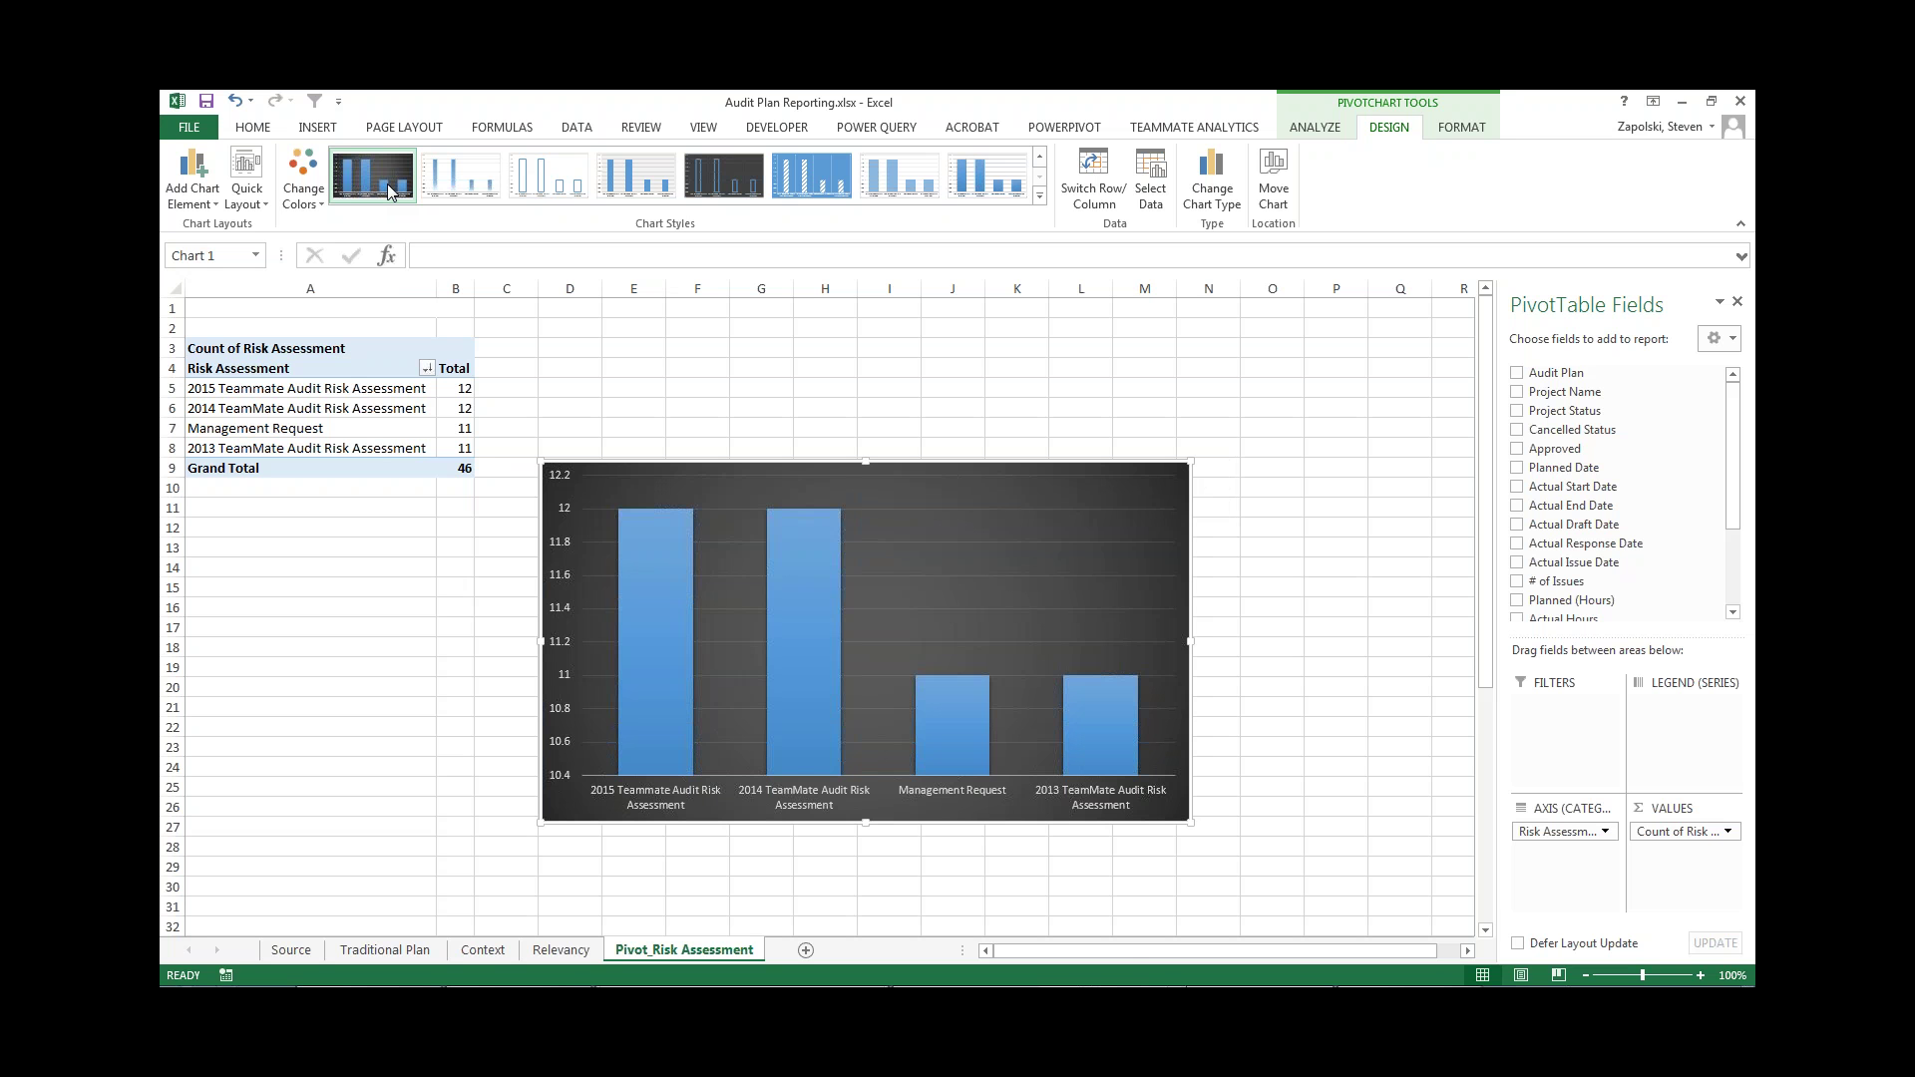
- Switch to the Issue Report Reporting workbook, showing its Traditional Presentation sheet
key("alt+Tab")
key("alt+Tab")
key("alt+Tab")
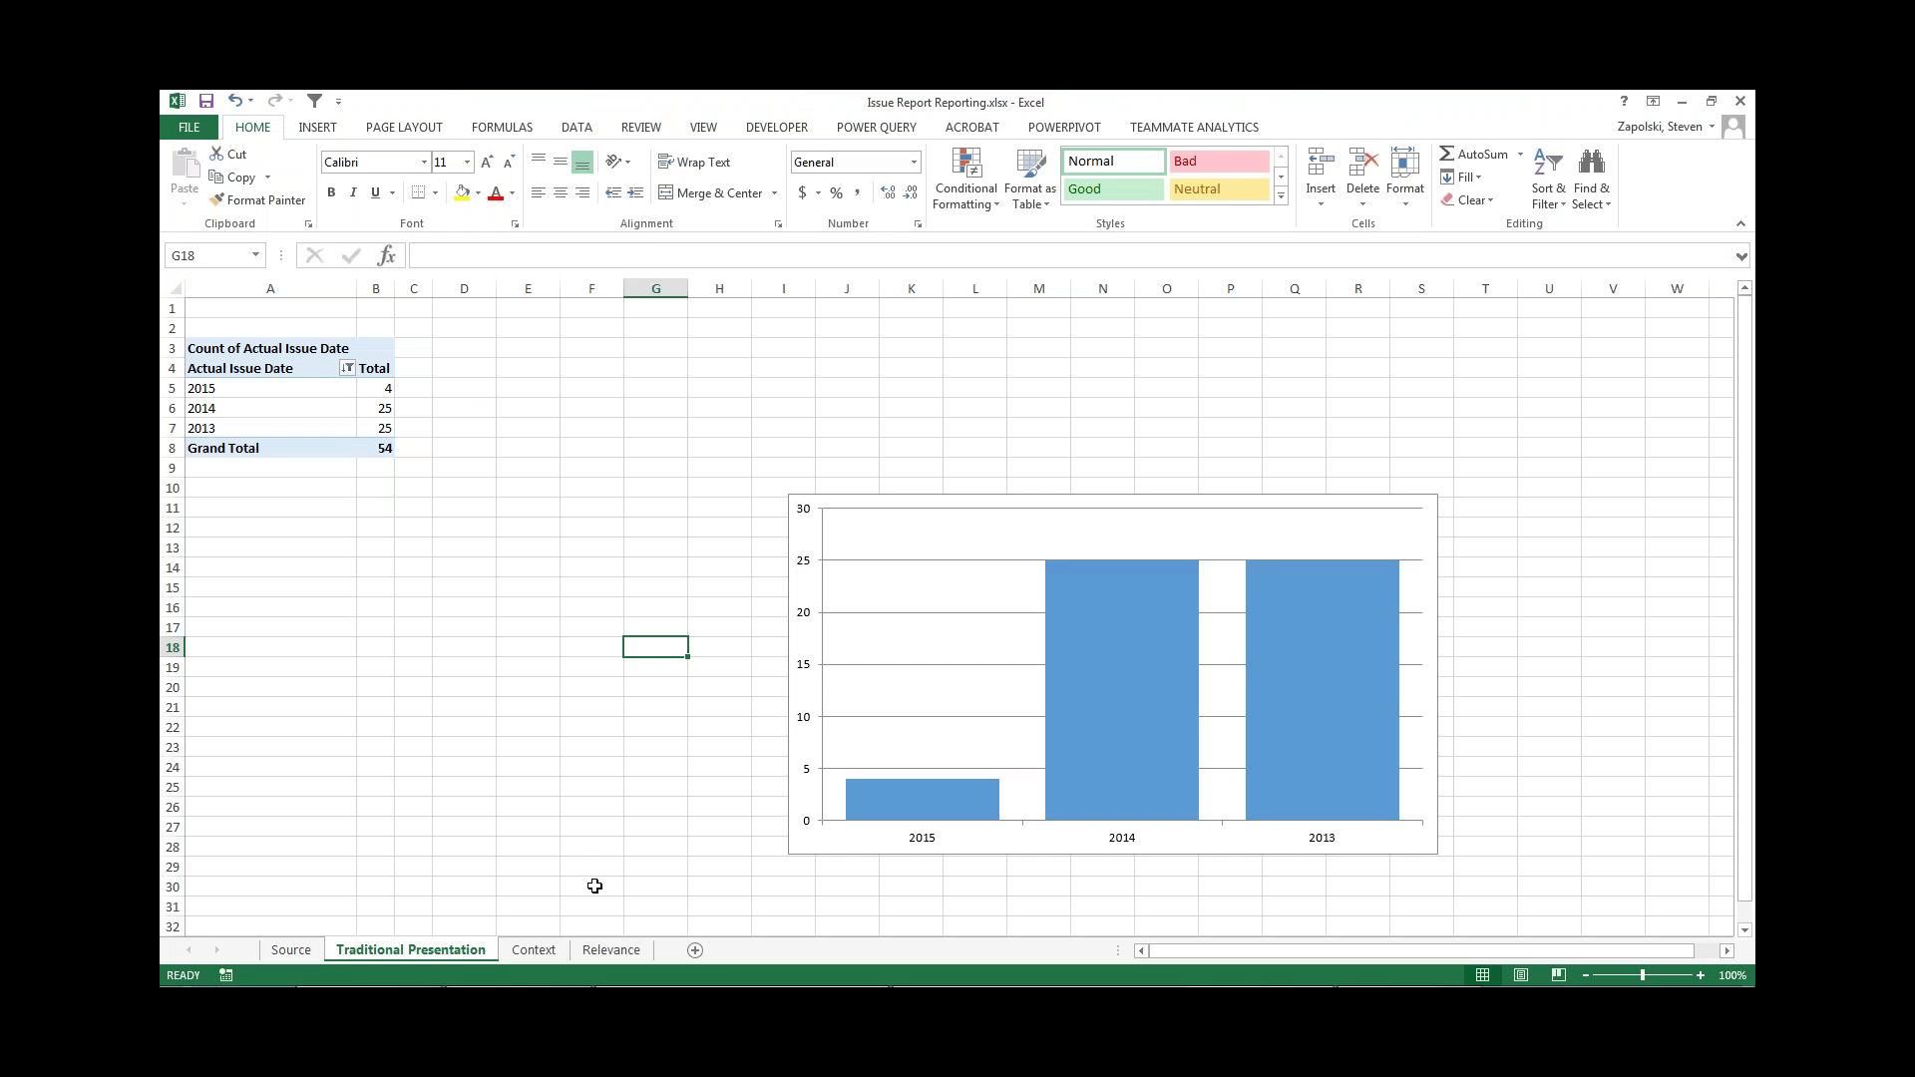
key("alt+Tab")
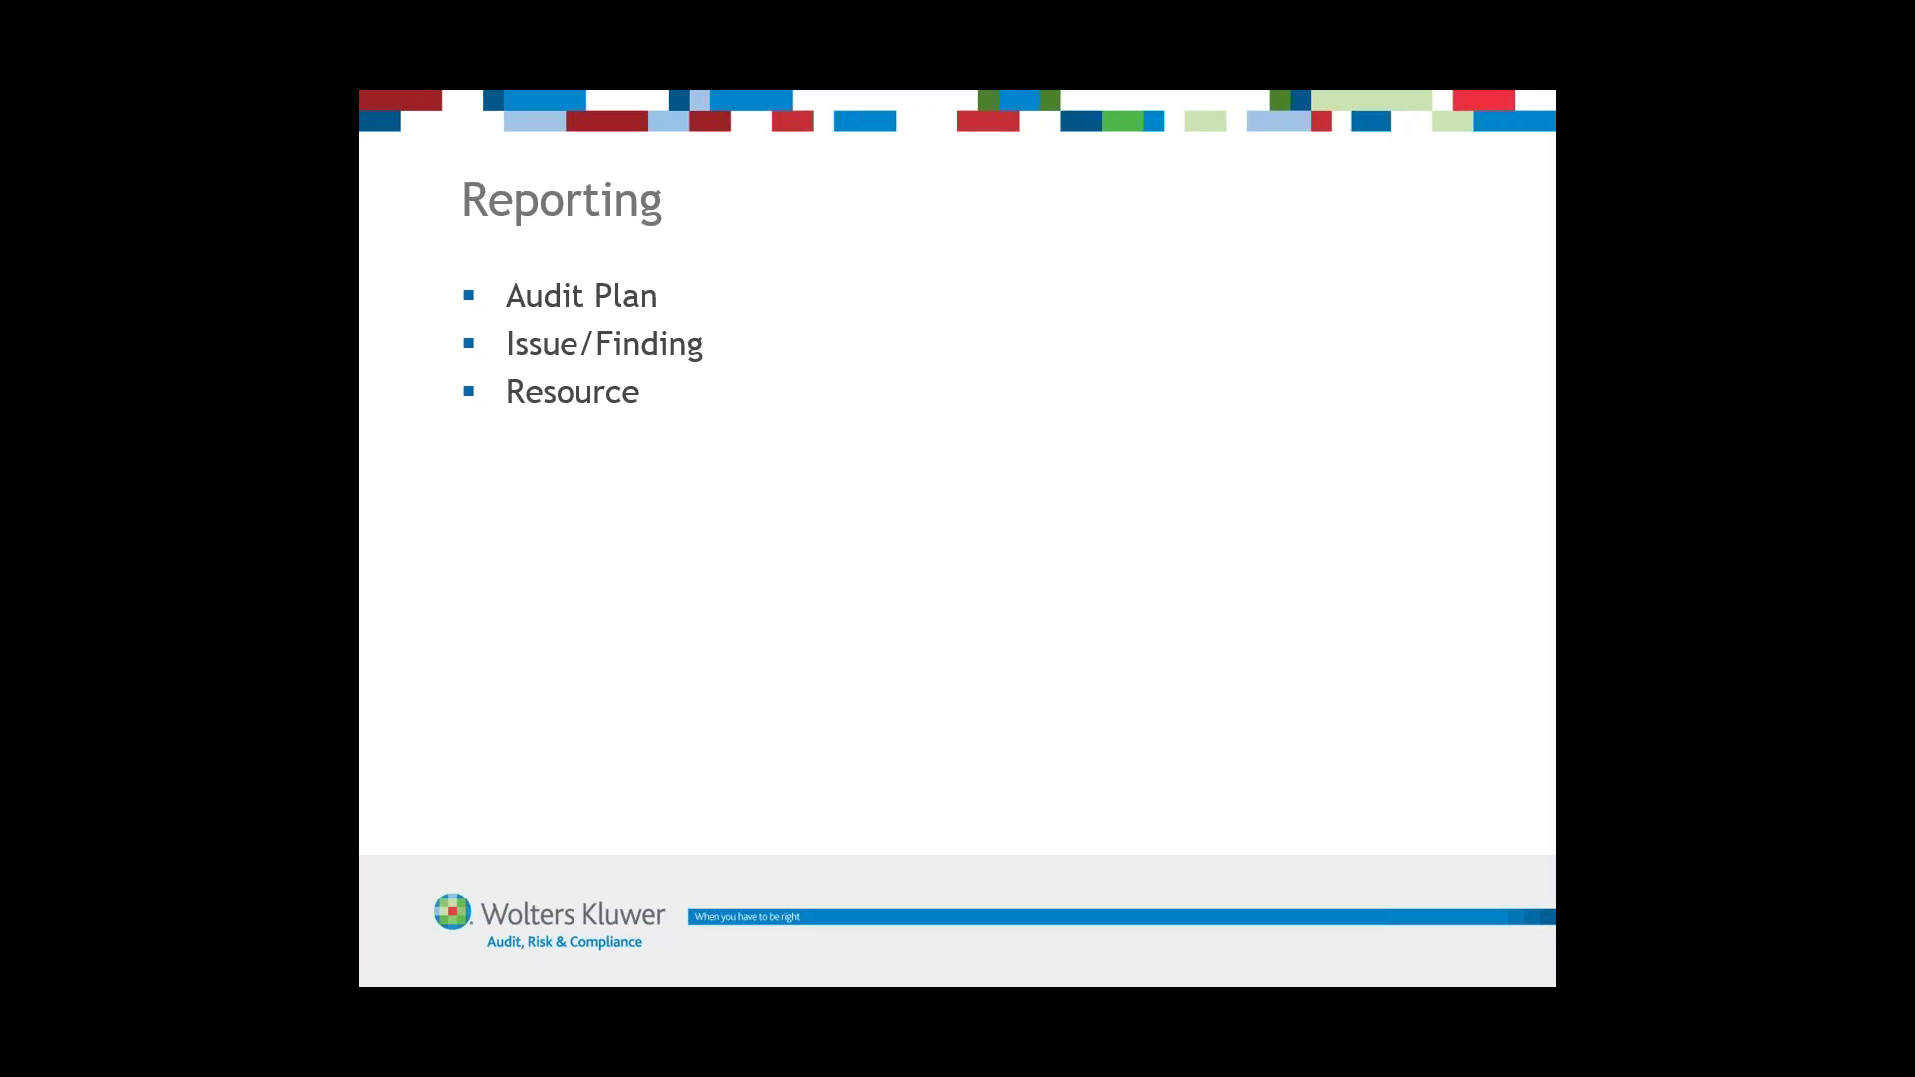
key("alt+Tab")
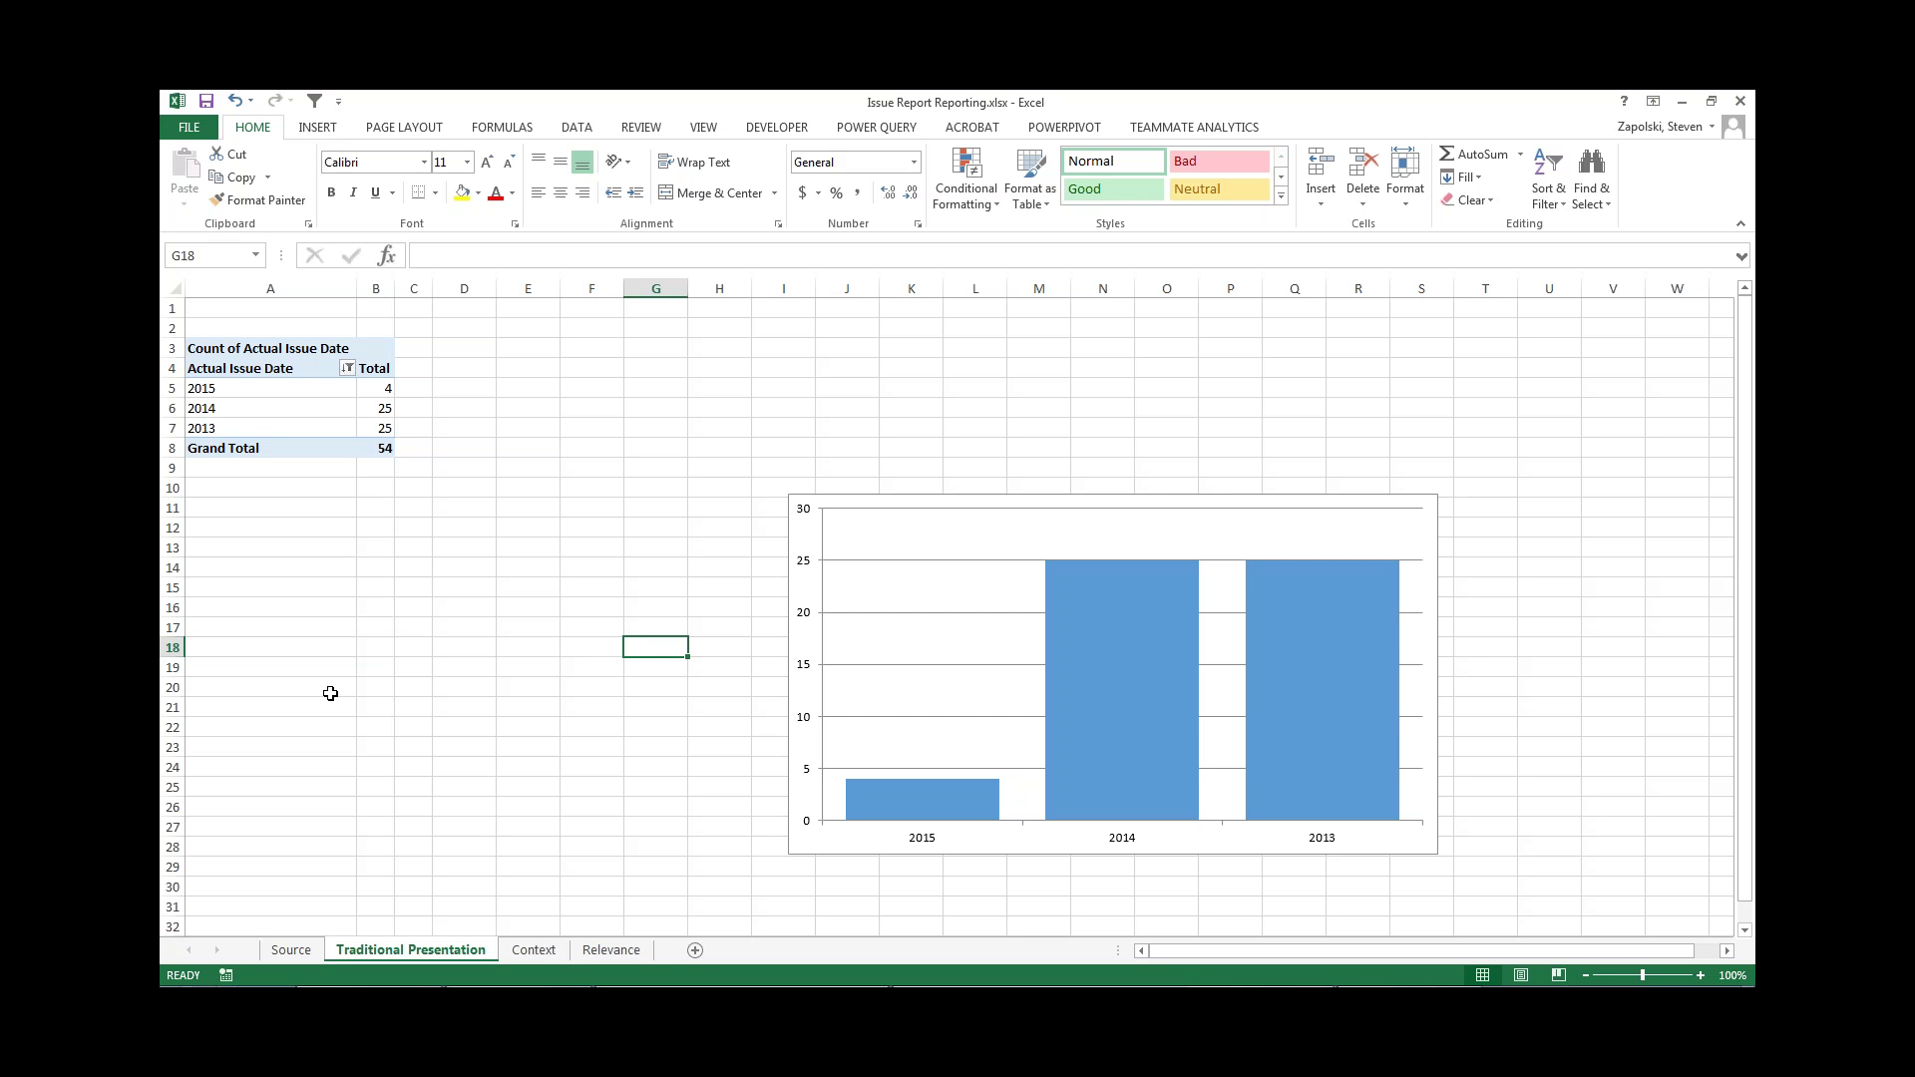
- View the Context sheet and extract the detail records behind the SOX grand total on the Relevance sheet
left_click(534, 950)
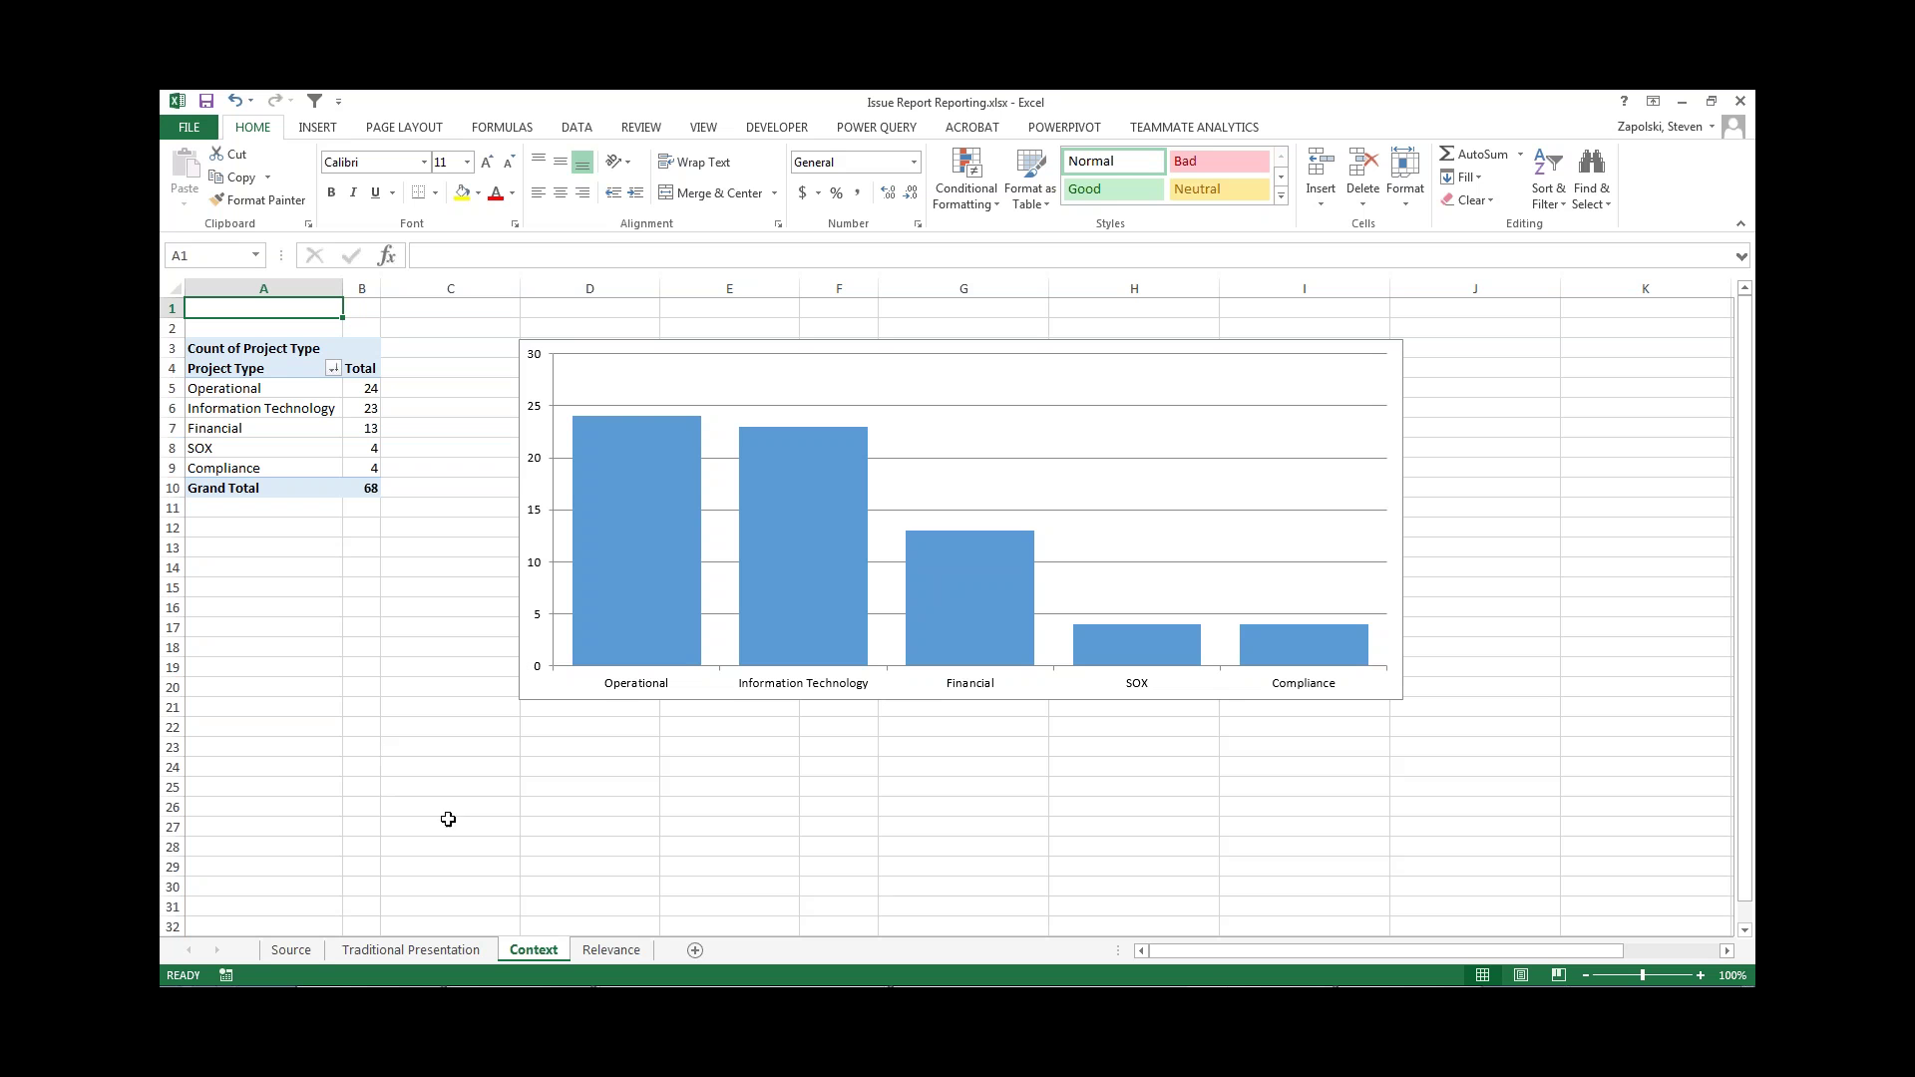
left_click(614, 954)
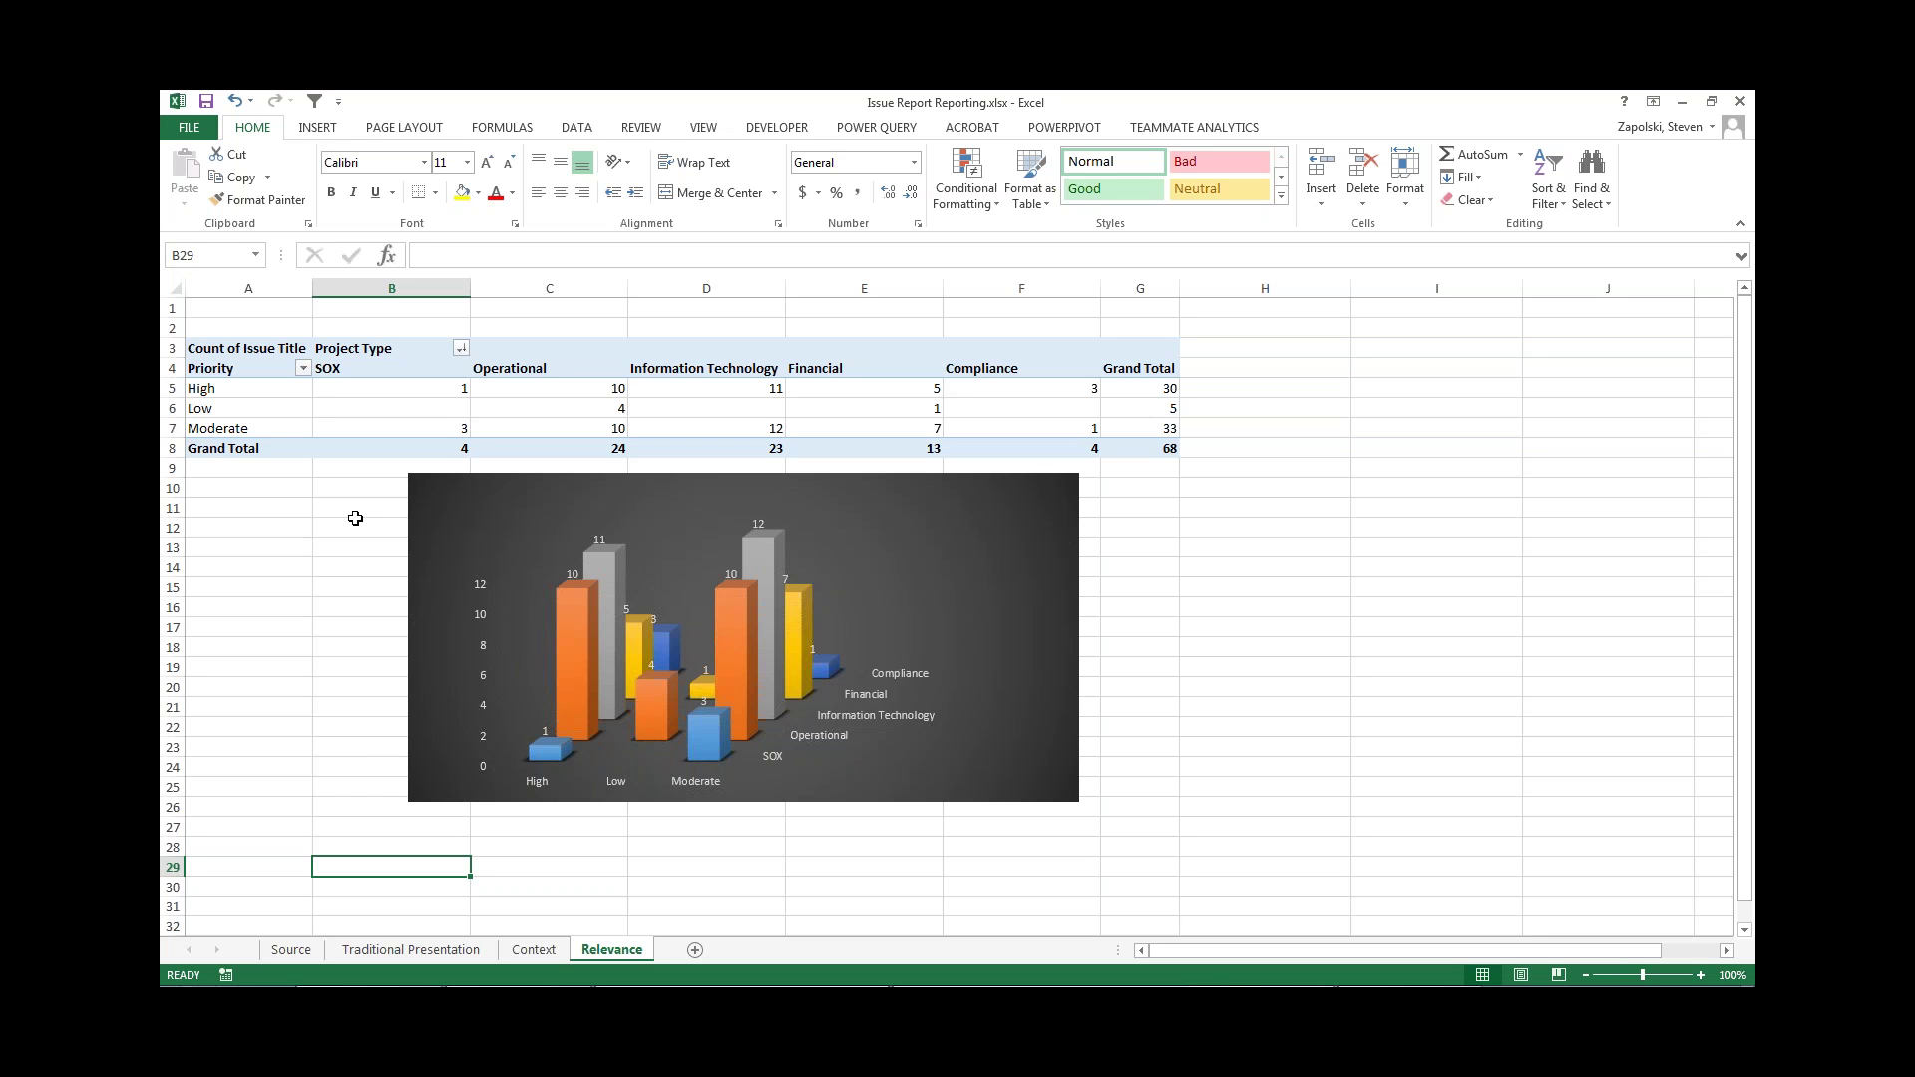
double_click(406, 447)
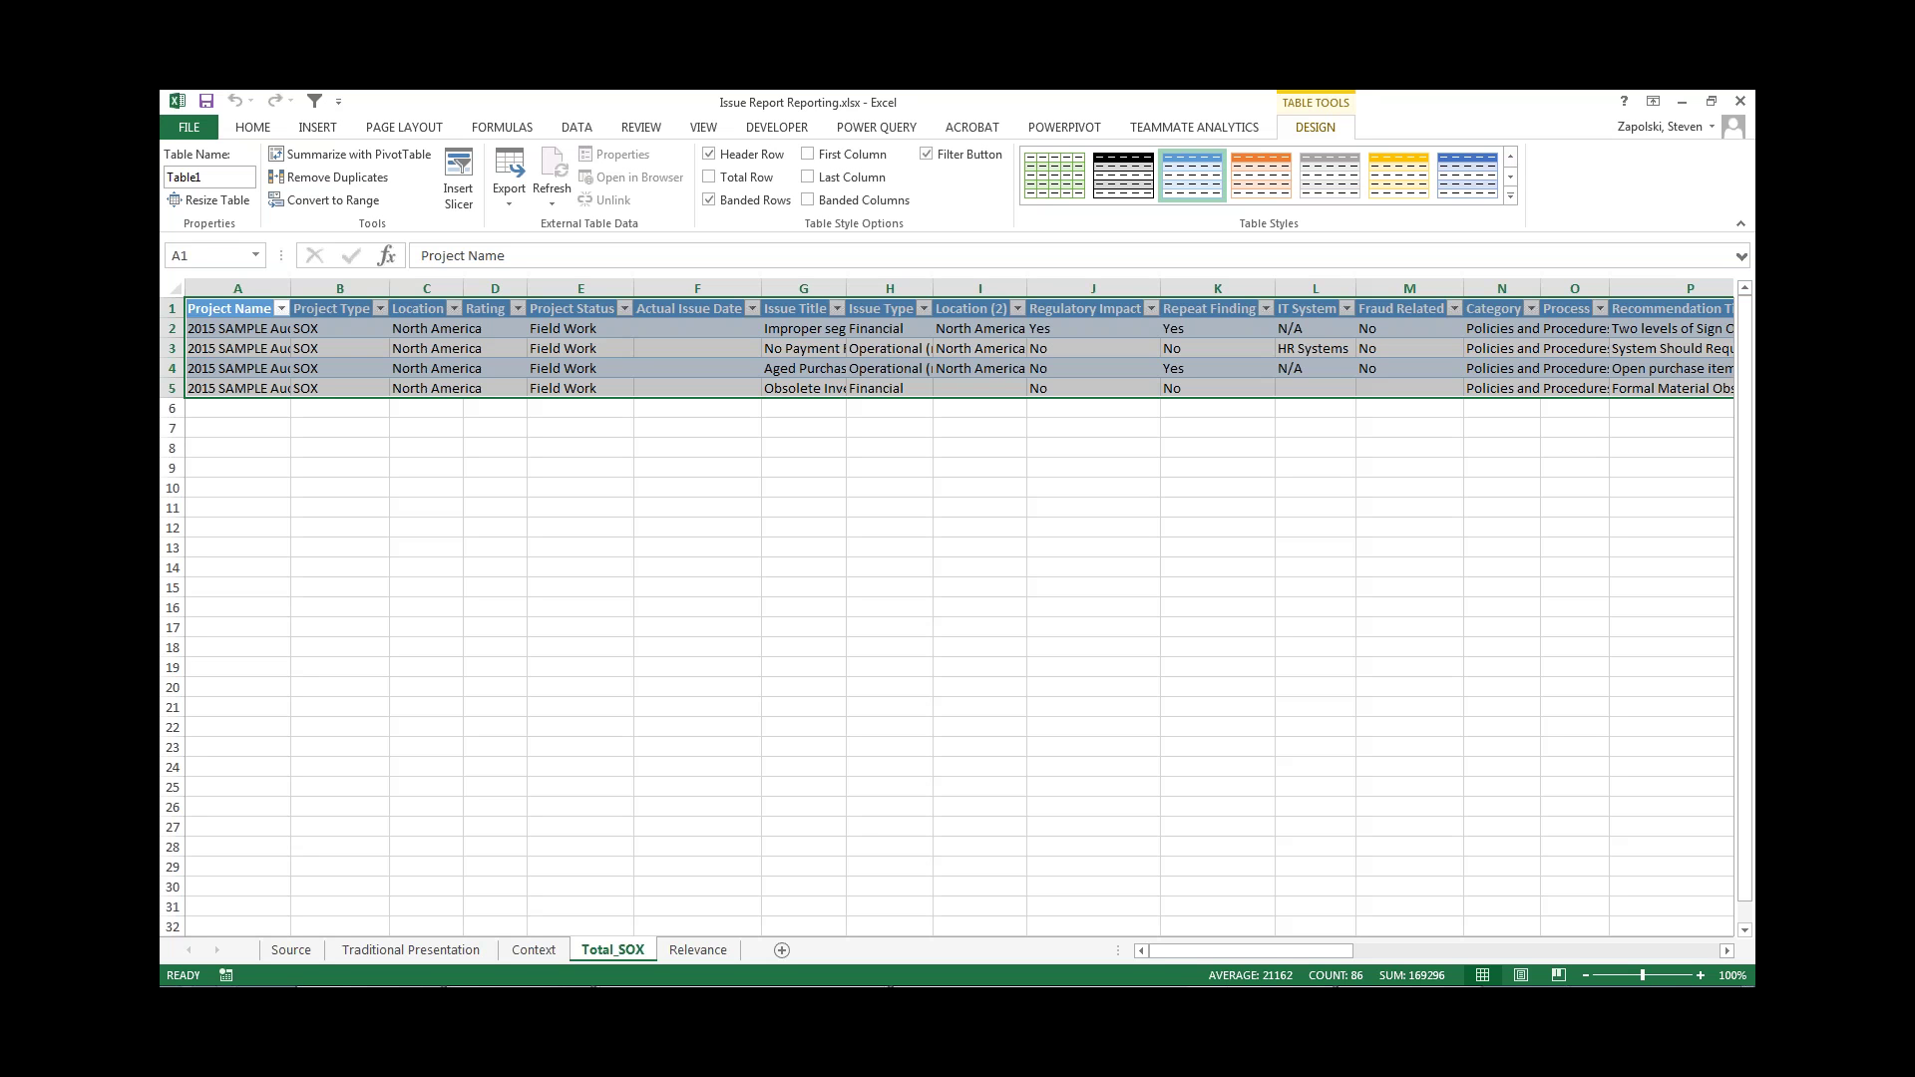
- Examine the first extracted SOX issue record field by field, from Project Name through Repeat Finding
left_click(258, 443)
left_click(240, 327)
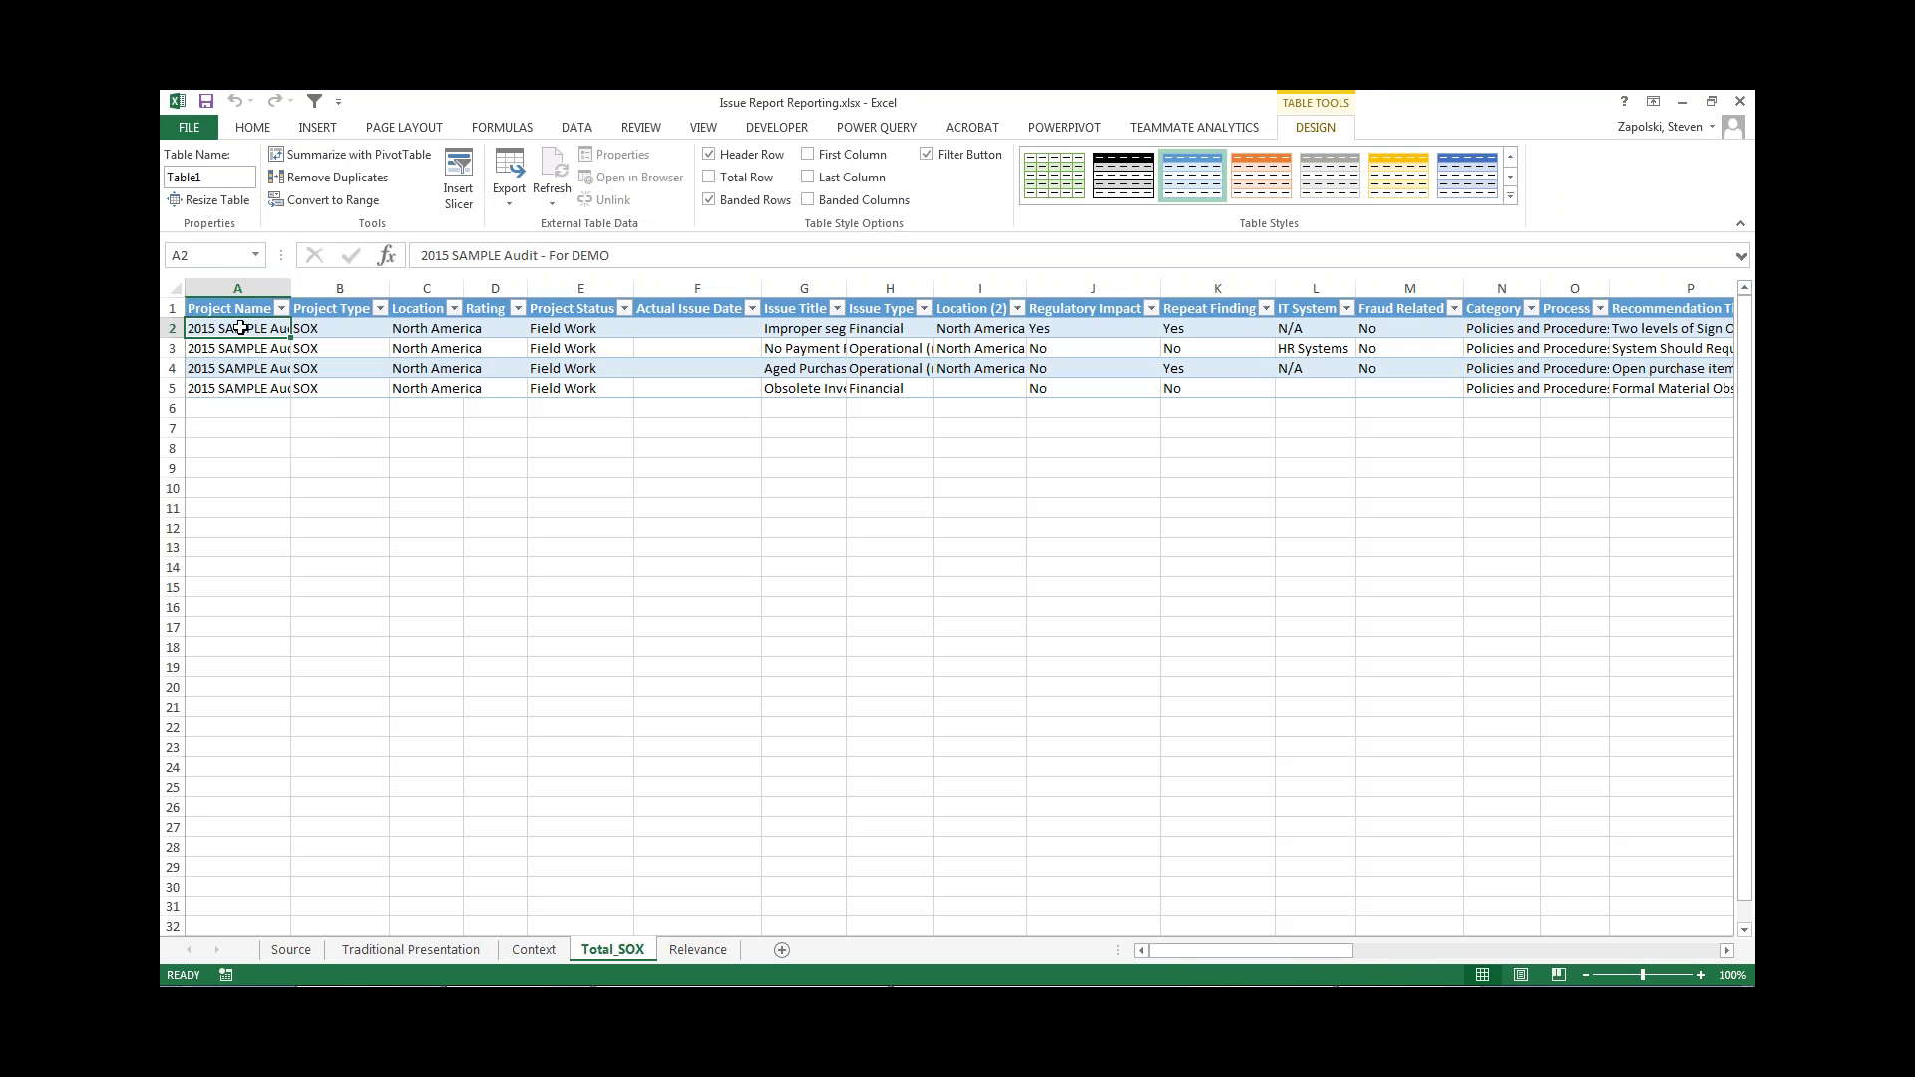
key("Right")
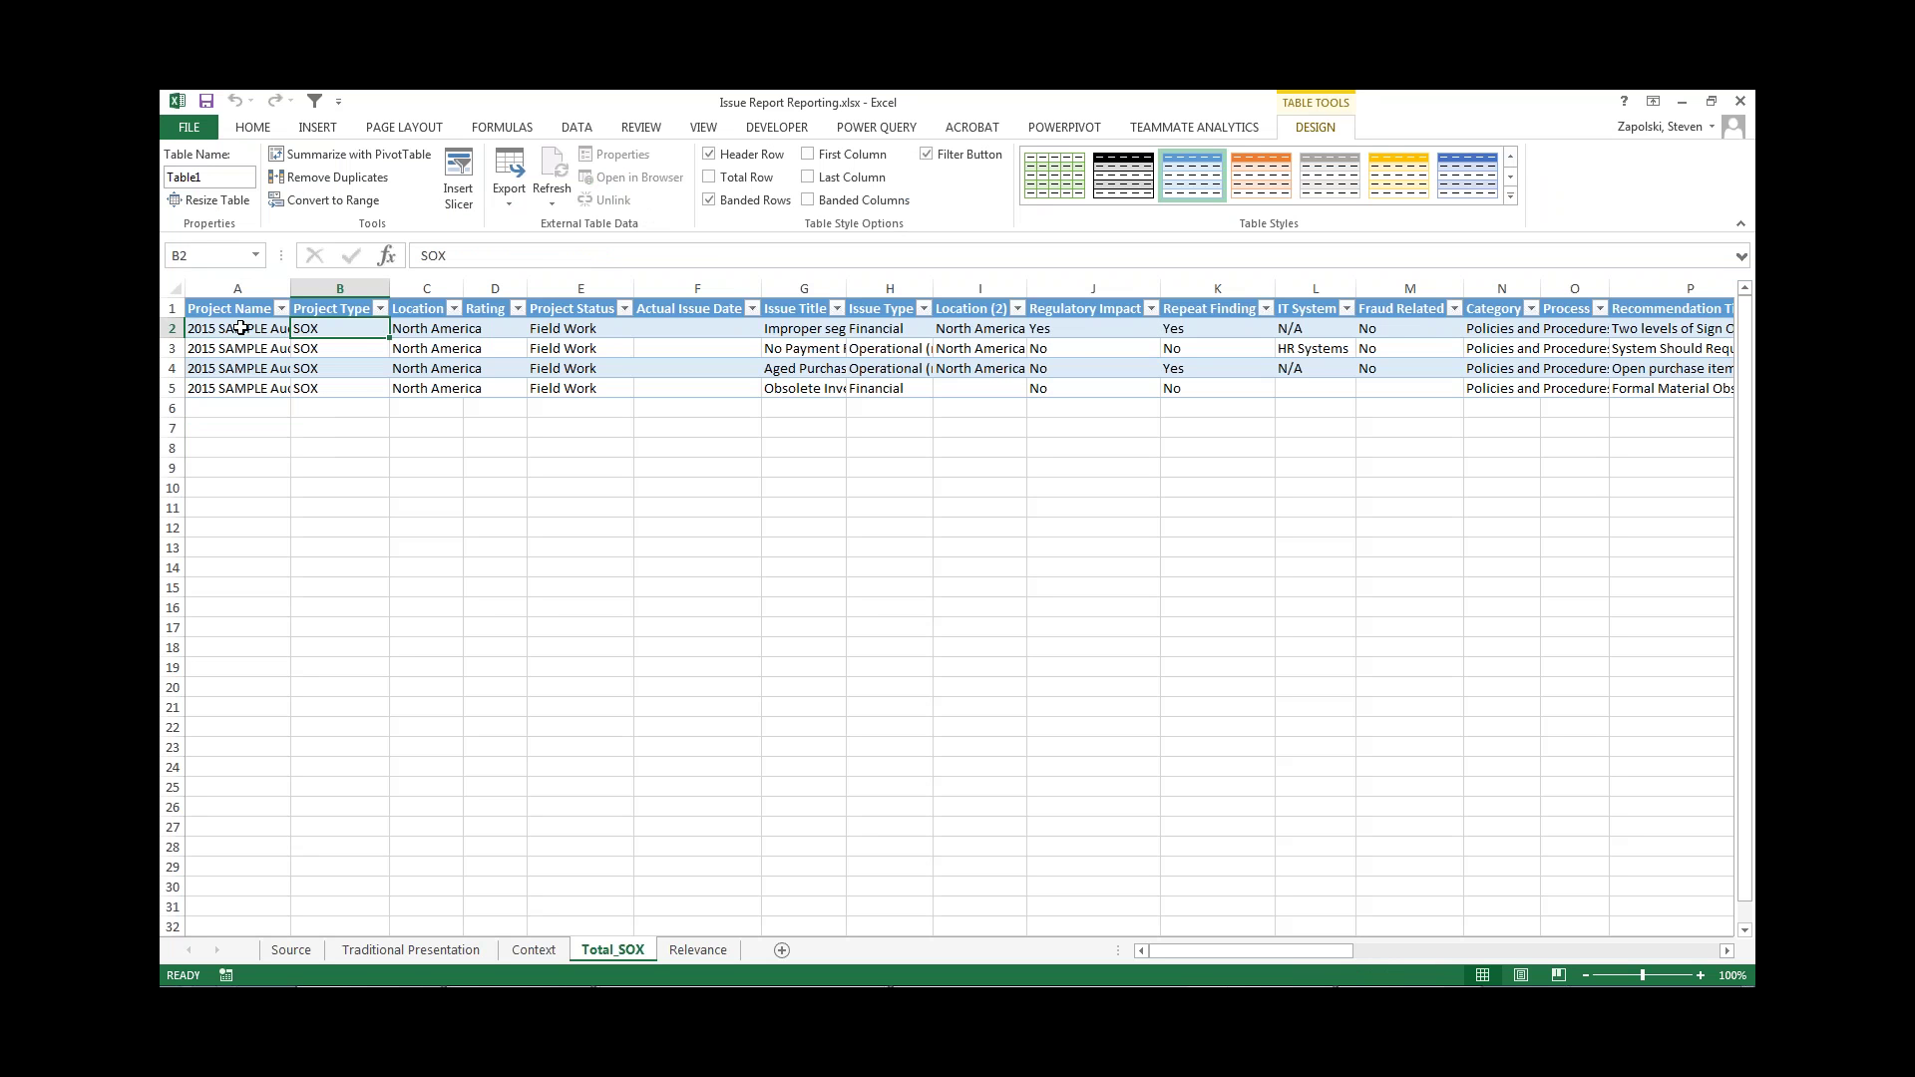
key("Right")
key("Right")
key("Right")
key("Right")
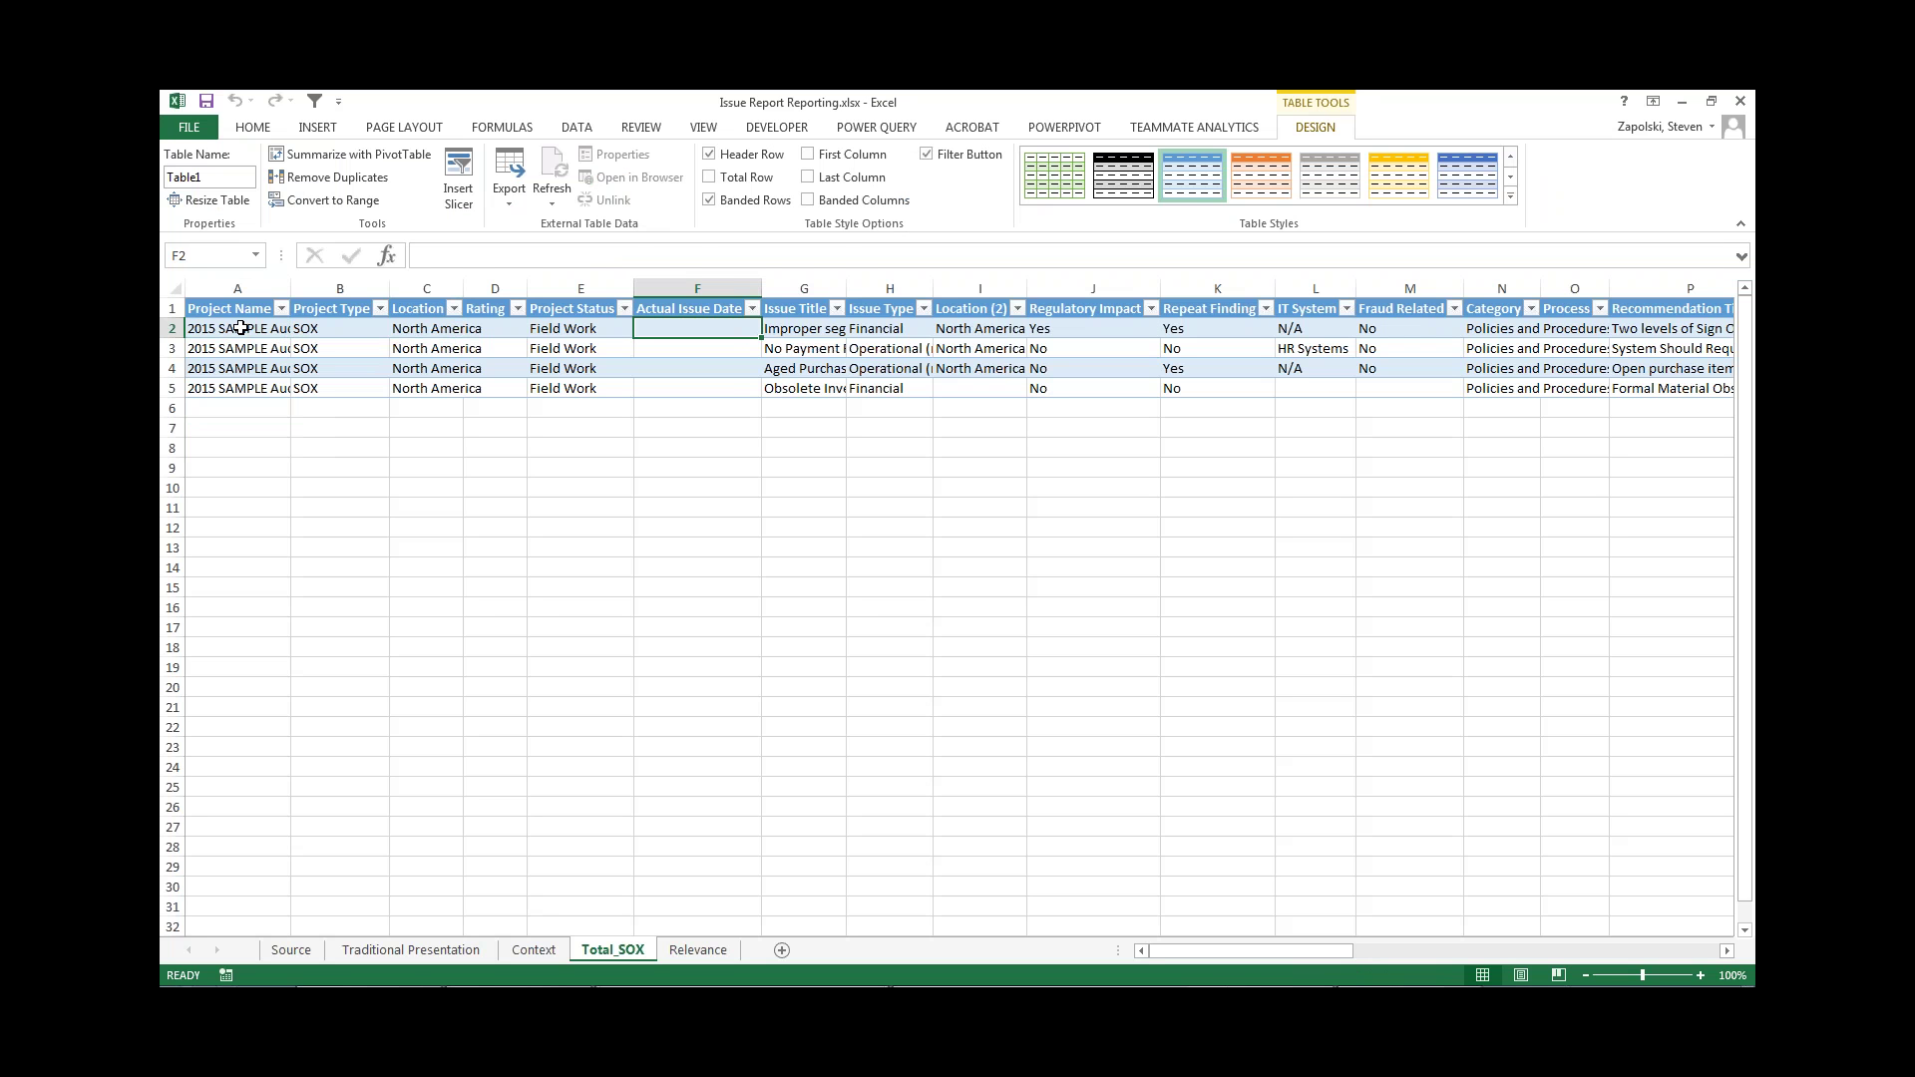
key("Right")
key("Right")
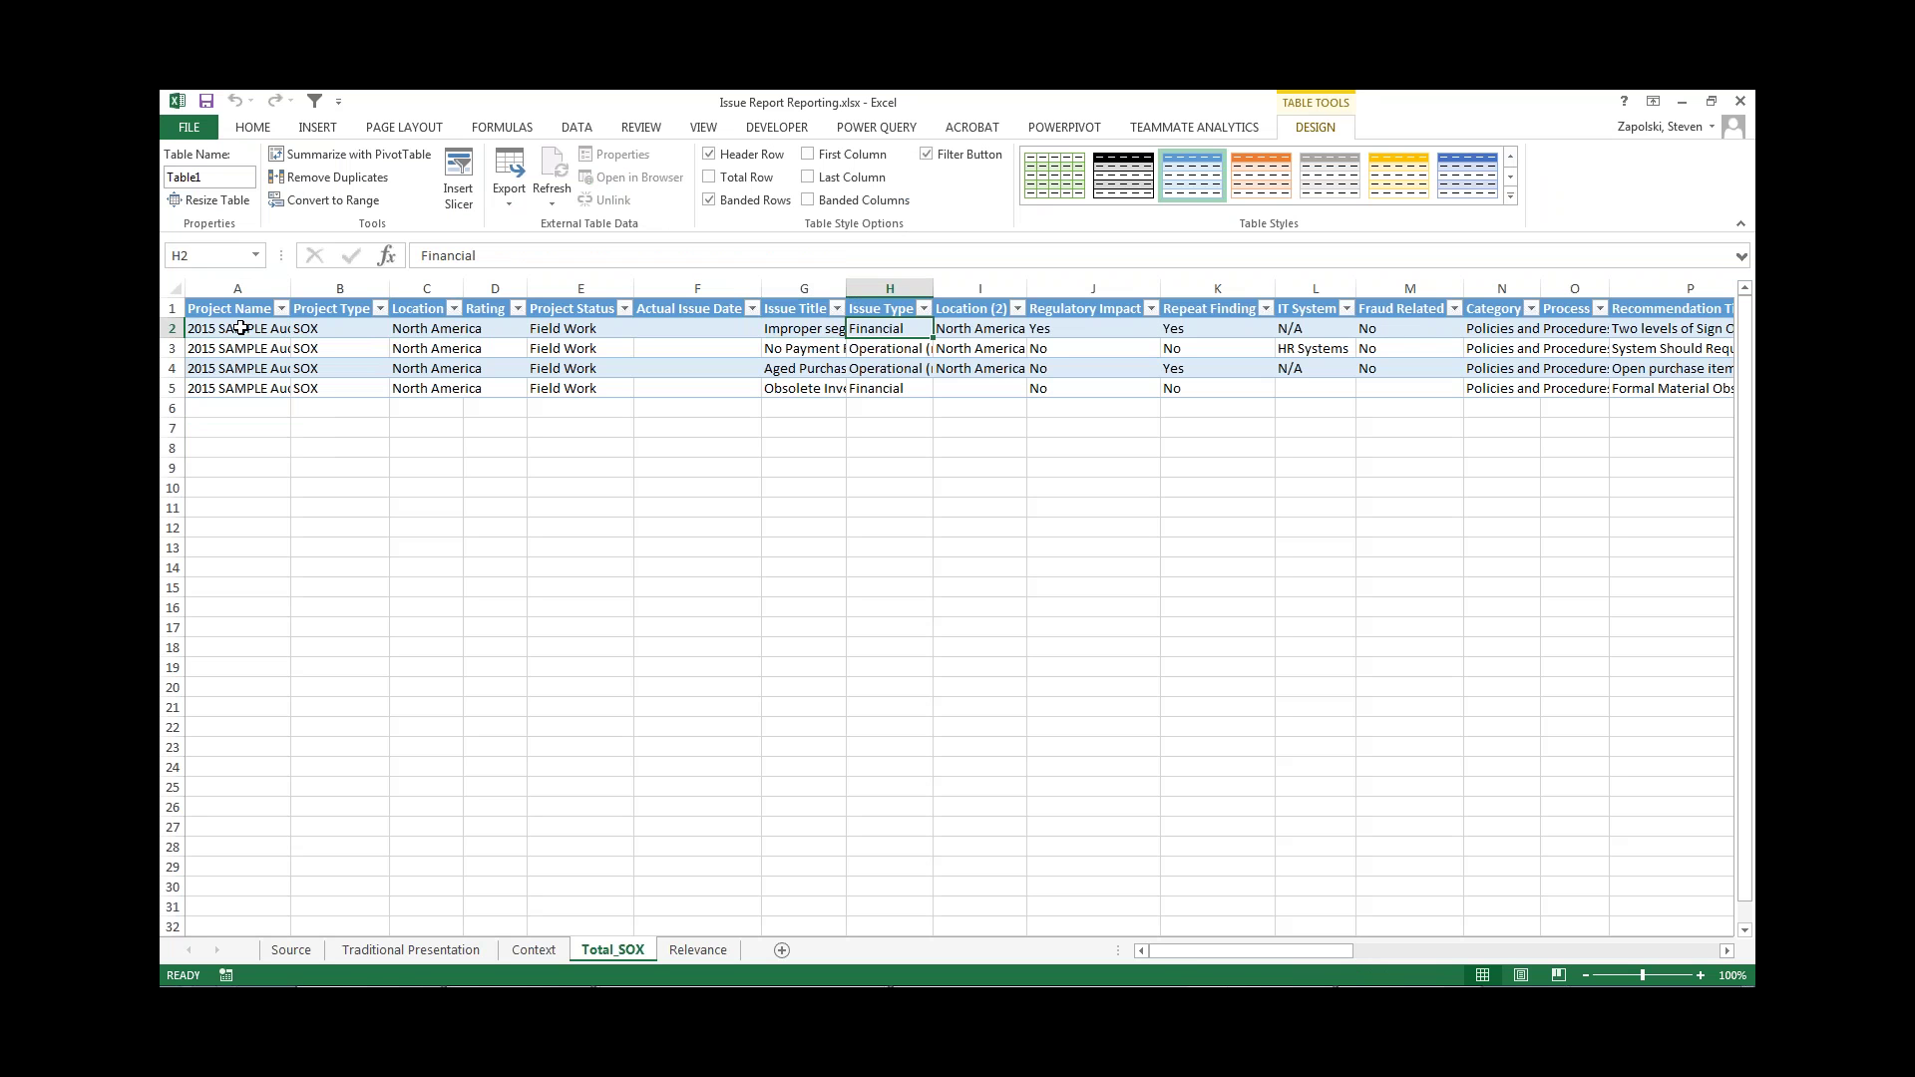
key("Right")
key("Right")
key("Right")
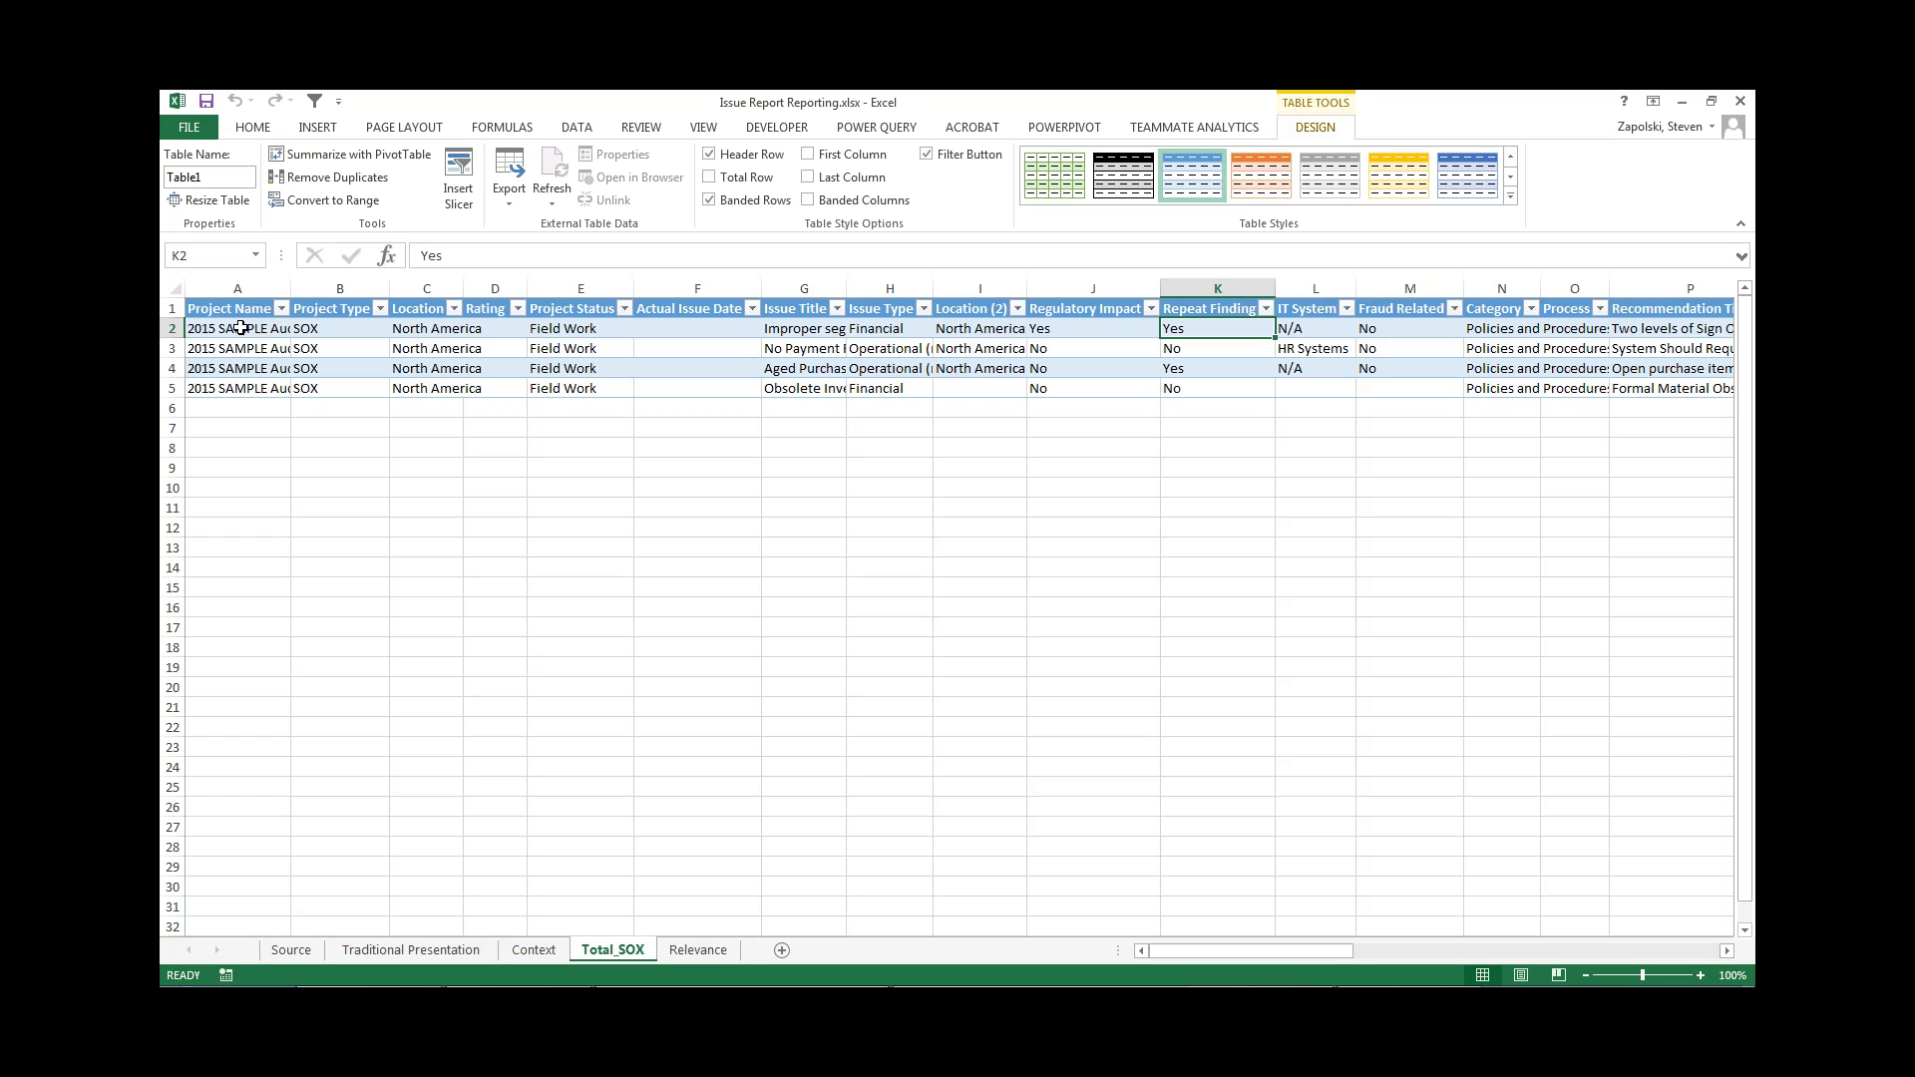
- Examine the fields of the first record on the Source sheet, from Issue Title through Category (2)
left_click(290, 950)
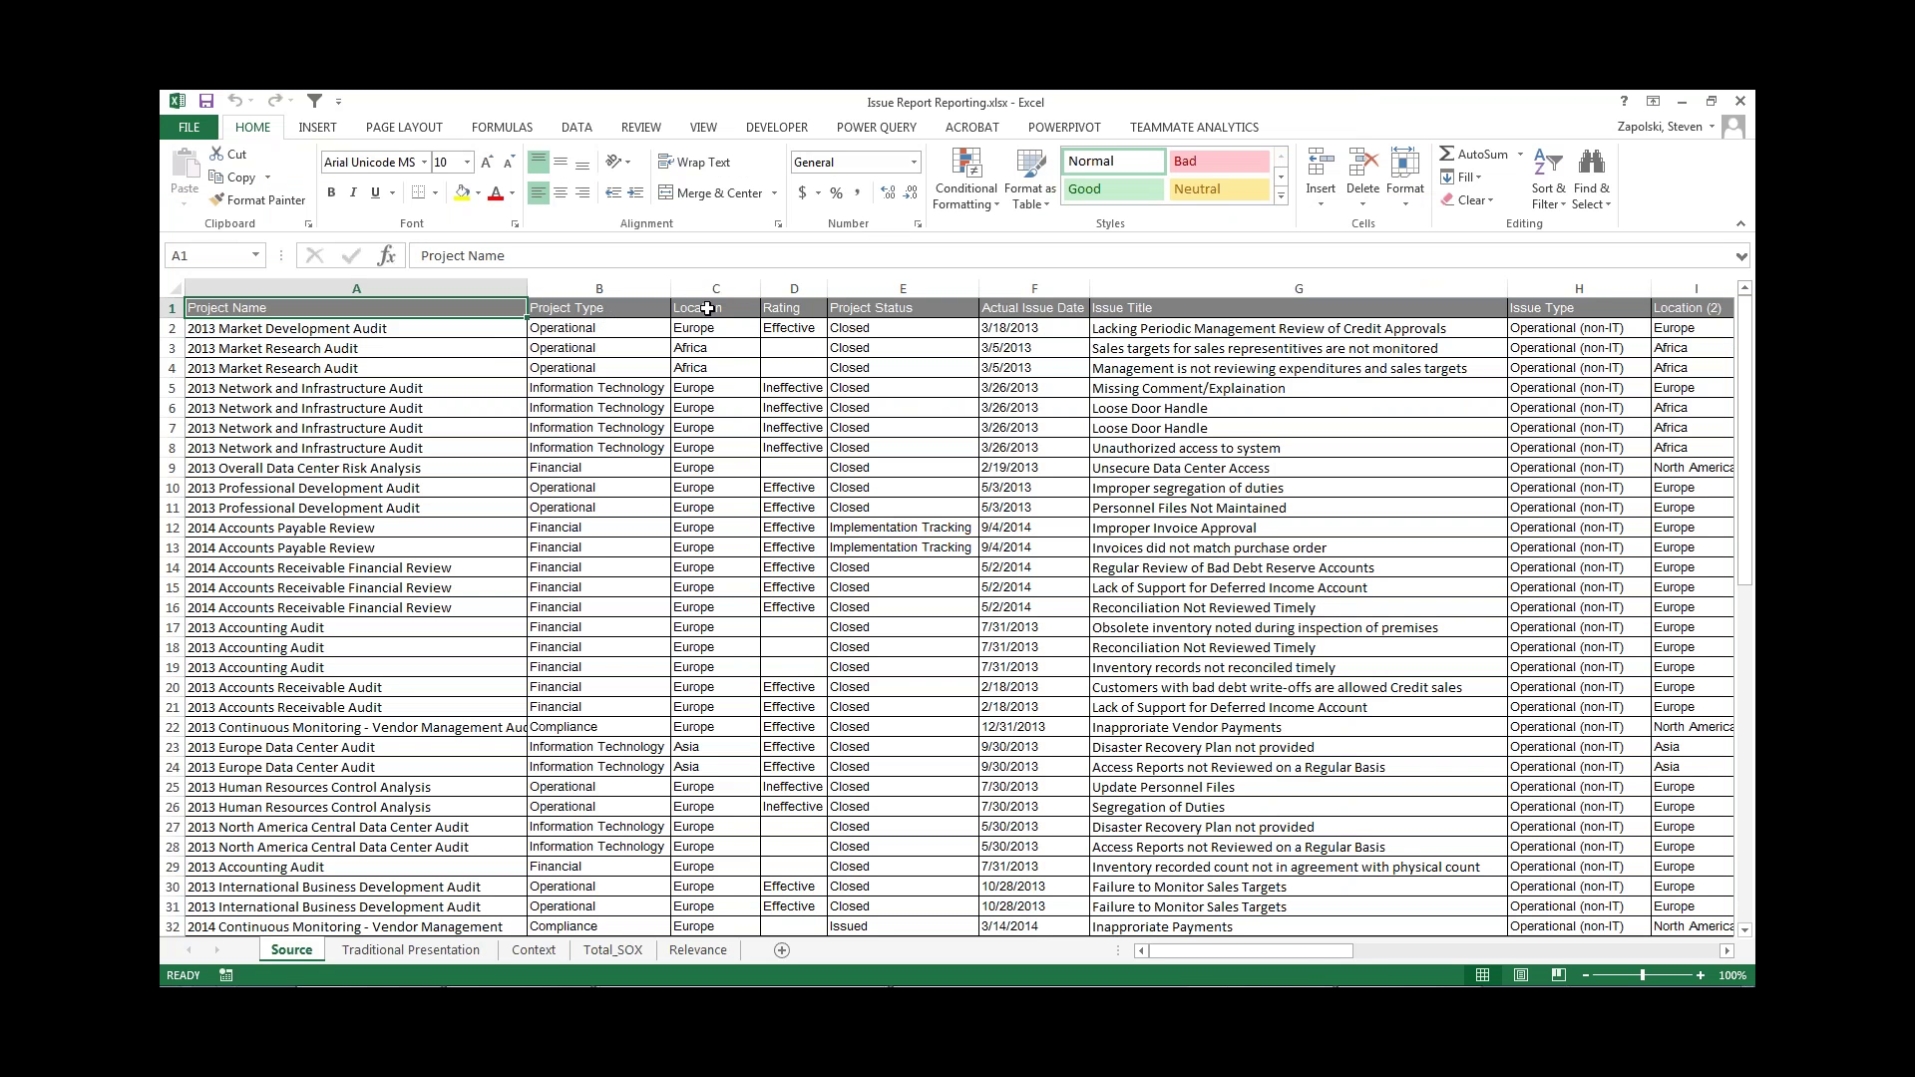
left_click(1134, 330)
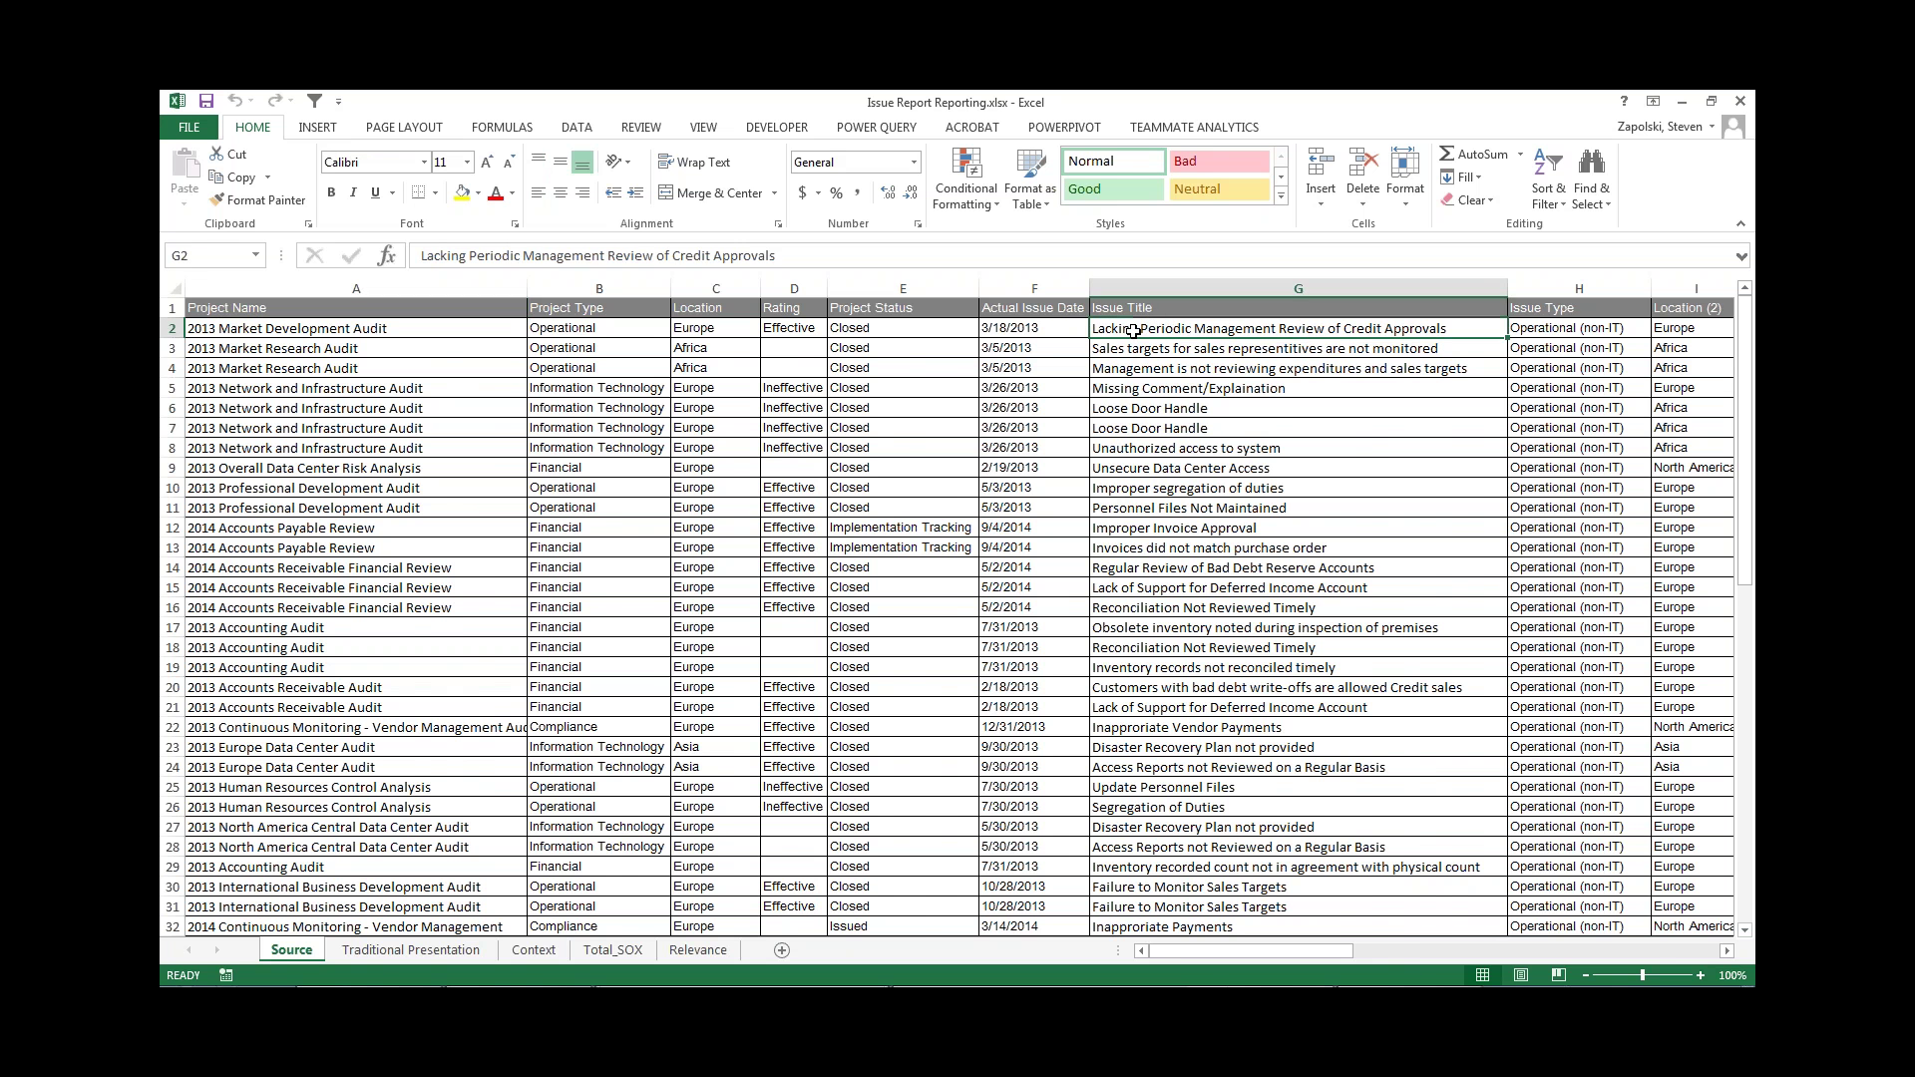
key("Right")
key("Right")
key("Right")
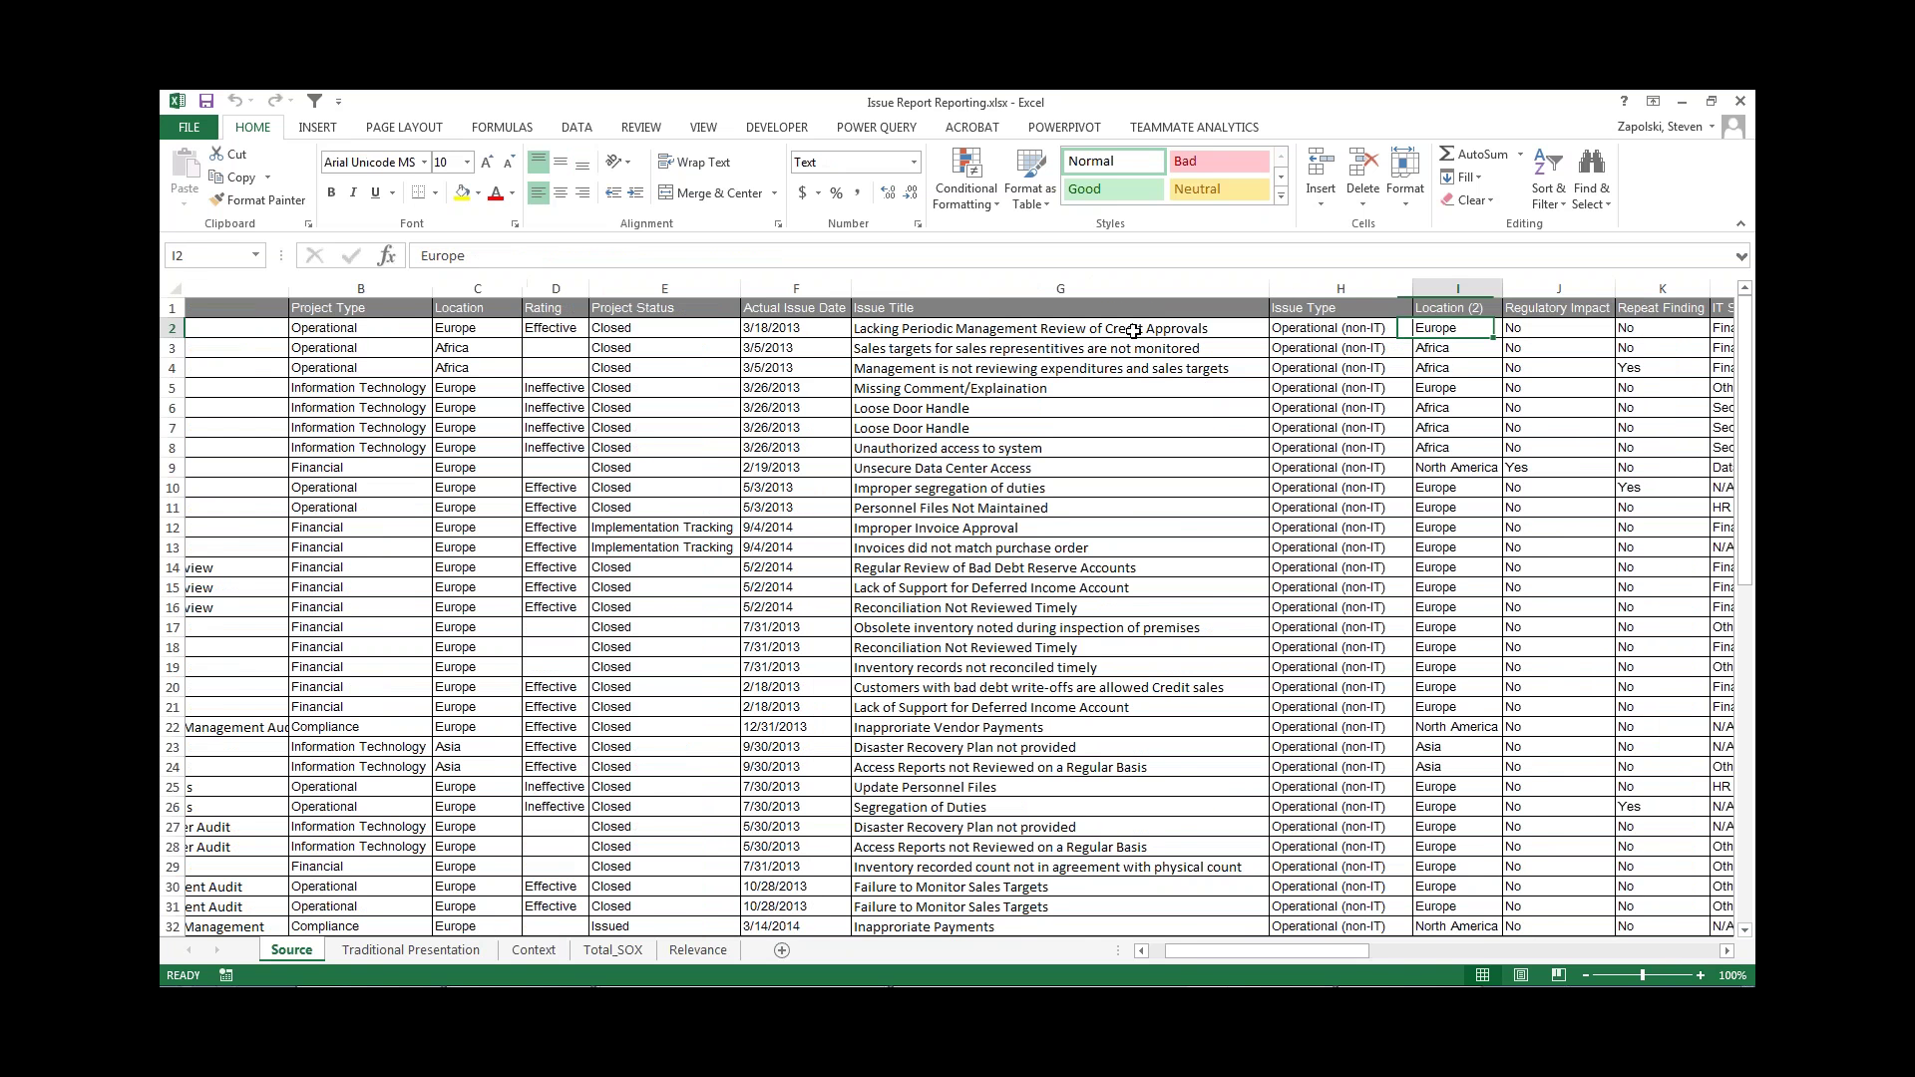
key("Right")
key("Right")
key("Right")
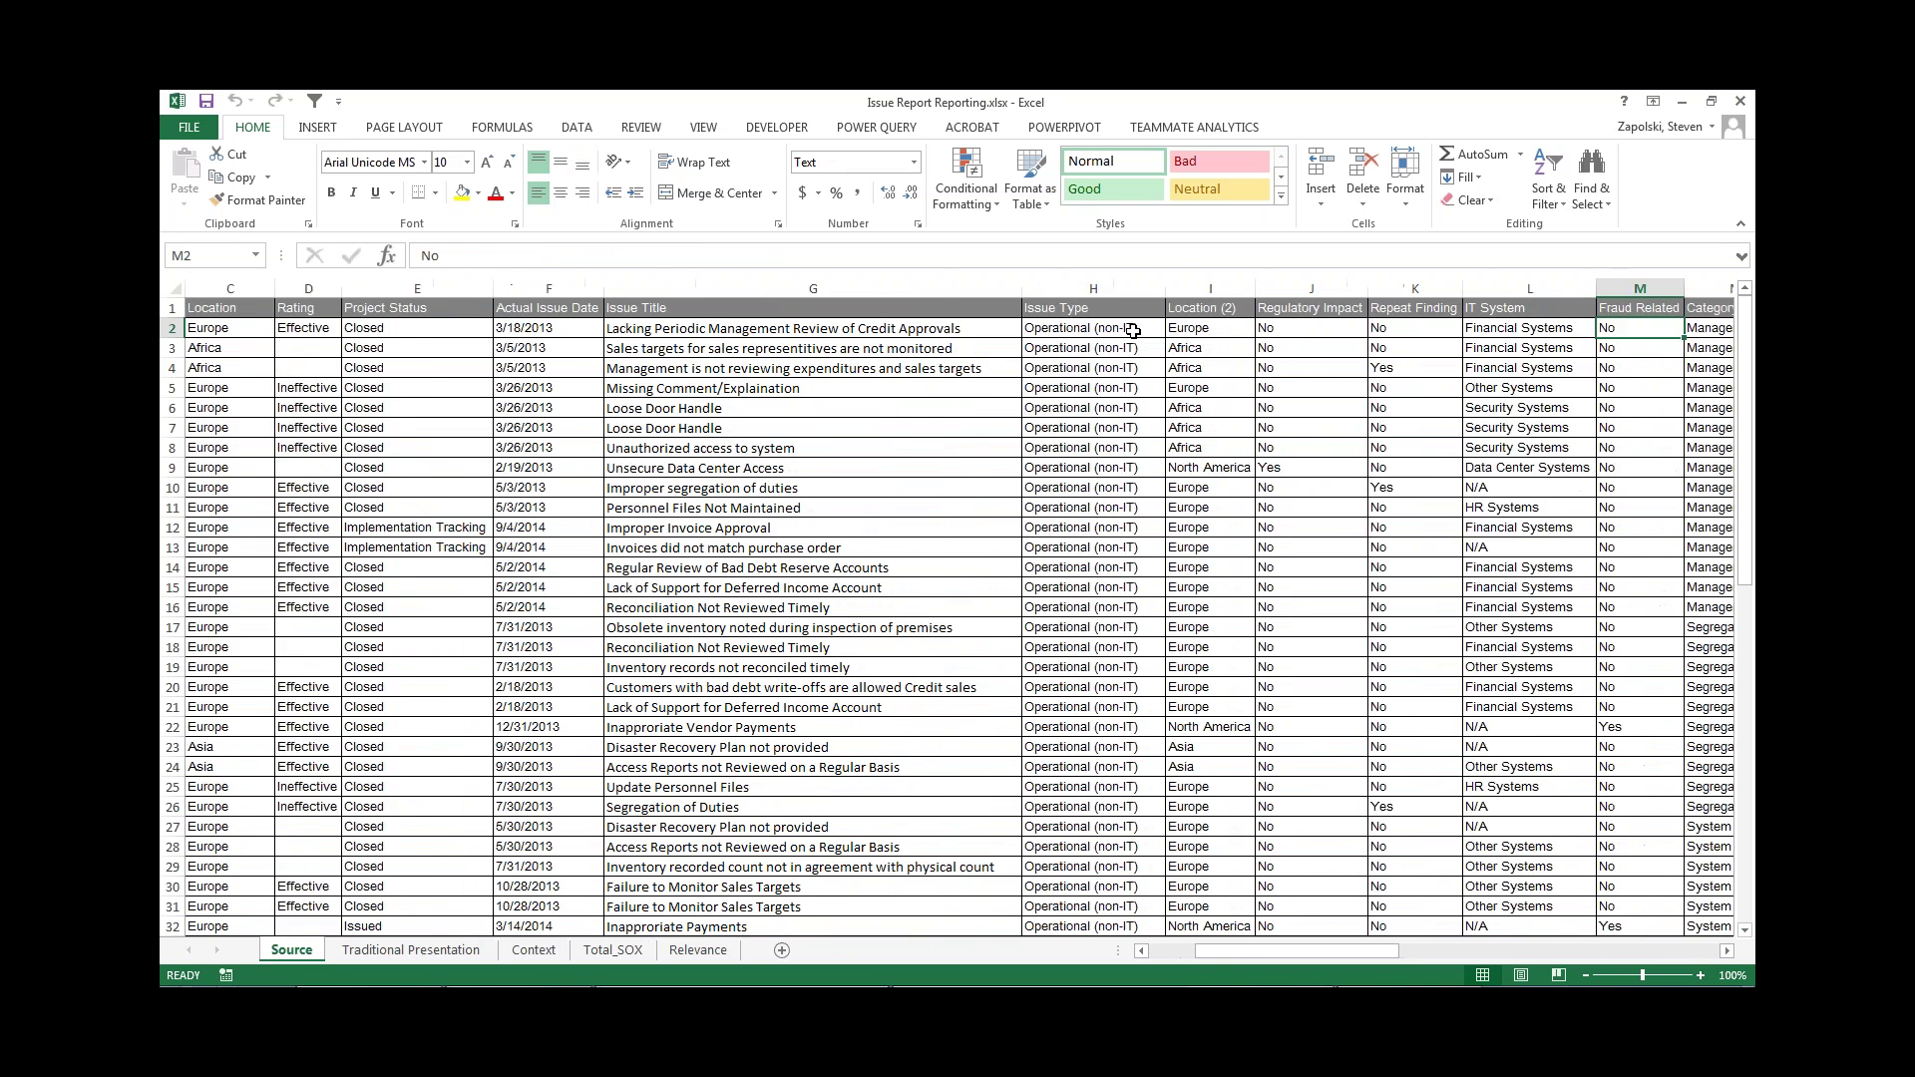
key("Right")
key("Right")
key("Right")
key("Right")
key("Right")
key("Right")
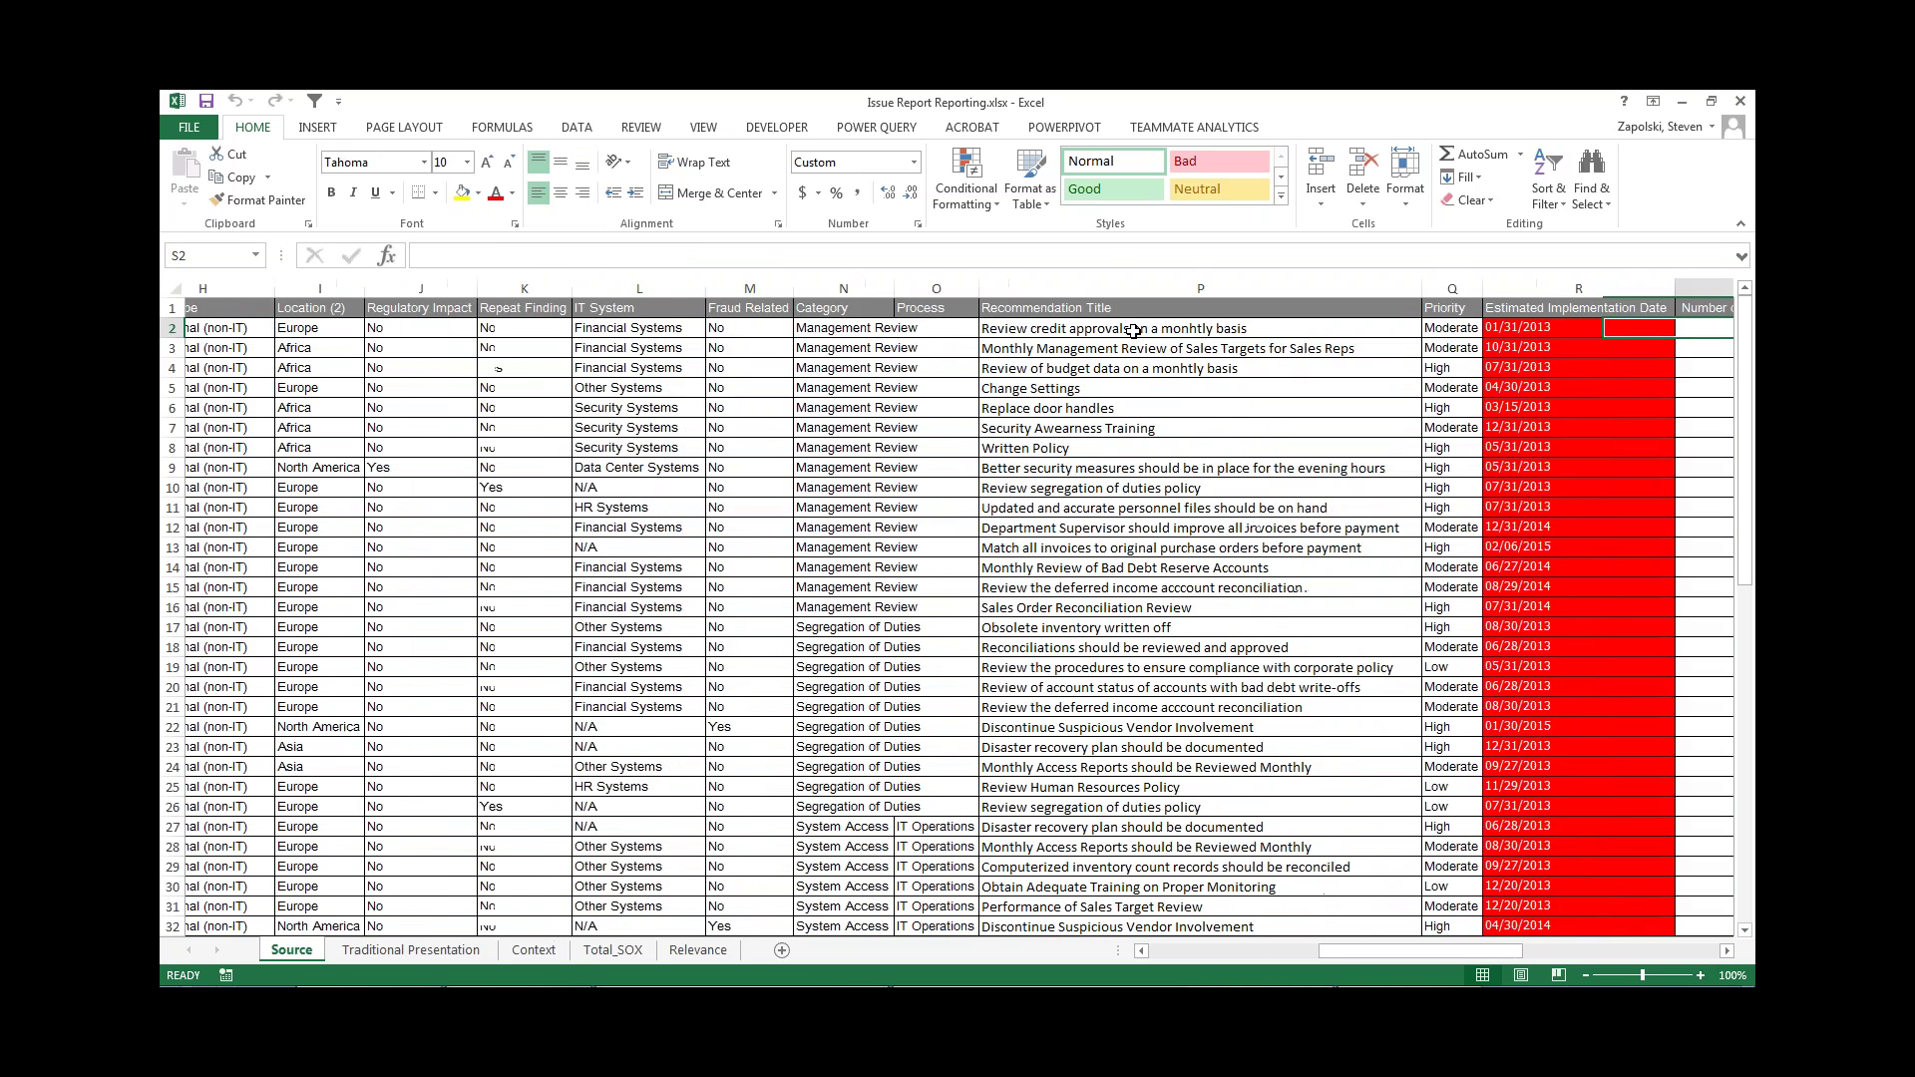
key("Right")
key("Right")
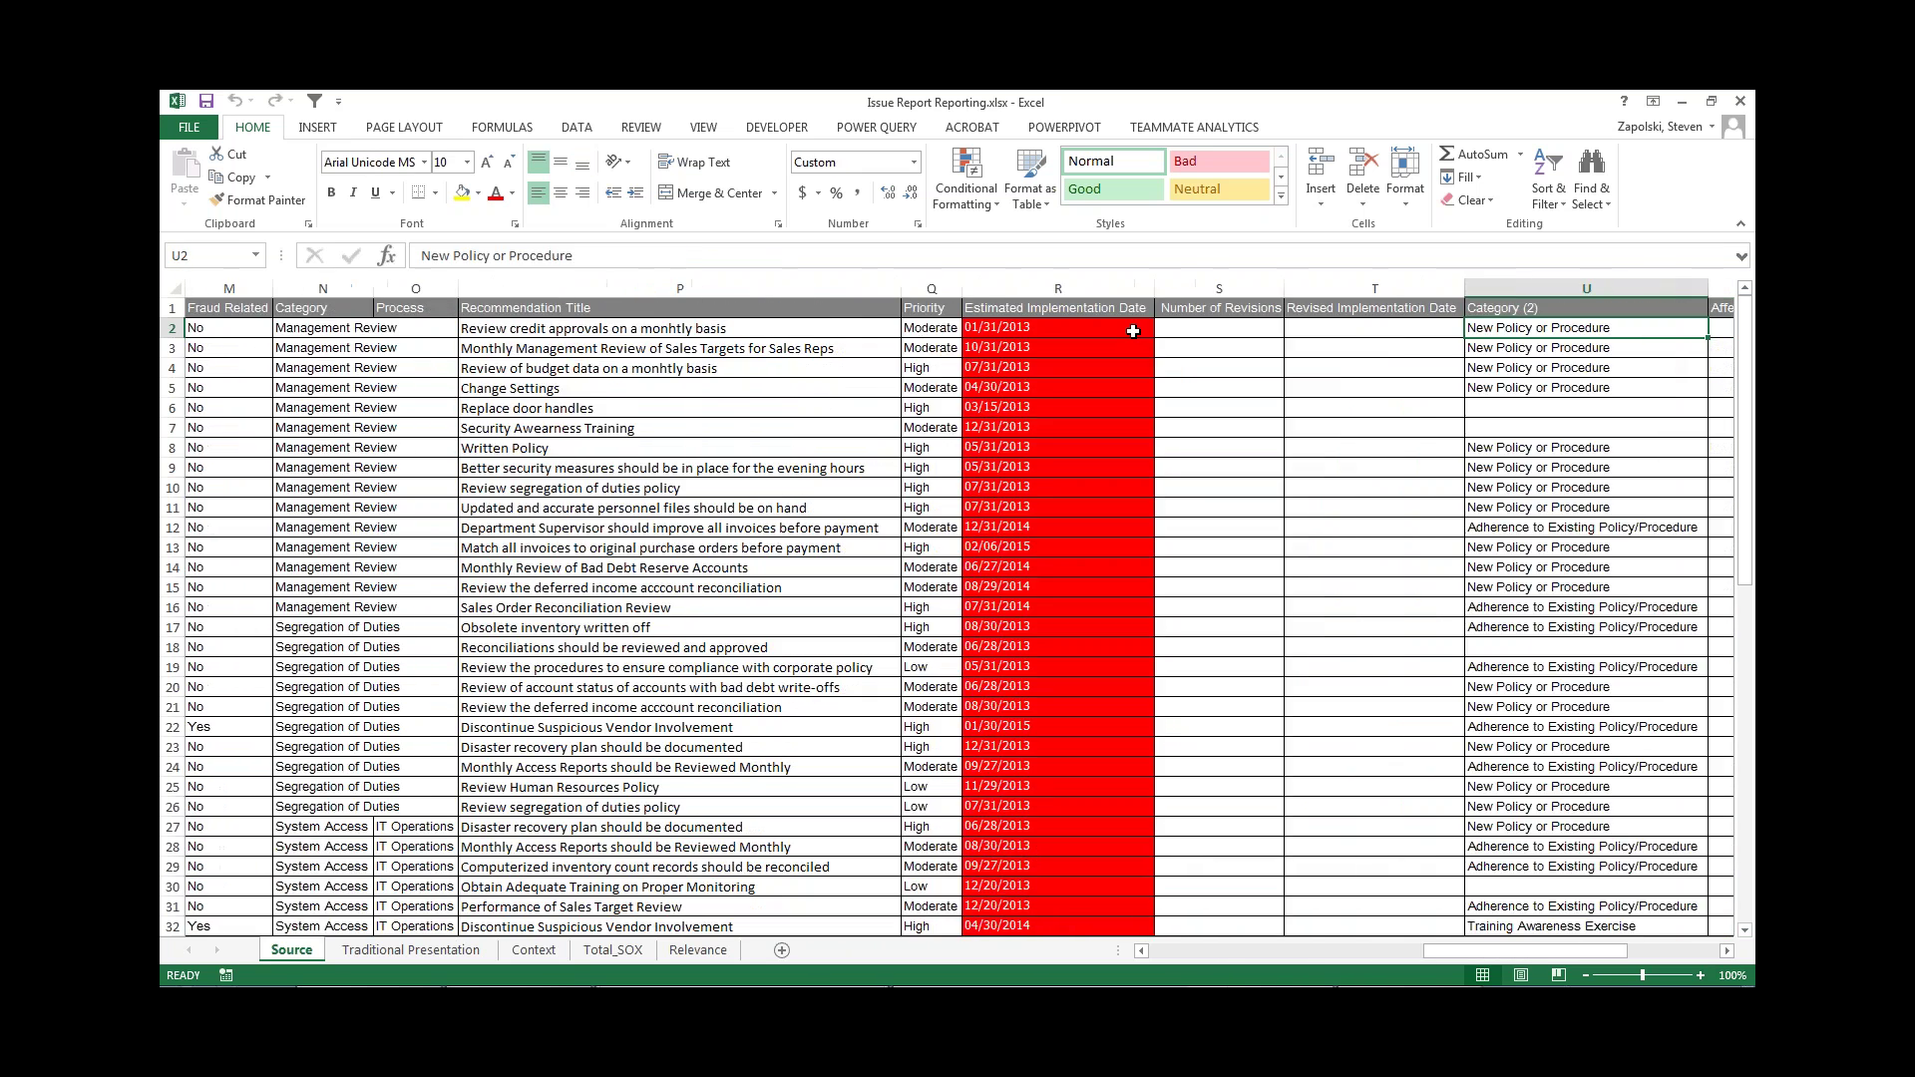
- Go back across the first Source record to its Project Name cell in A2
key("Left")
key("Left")
key("Left")
key("Left")
key("Left")
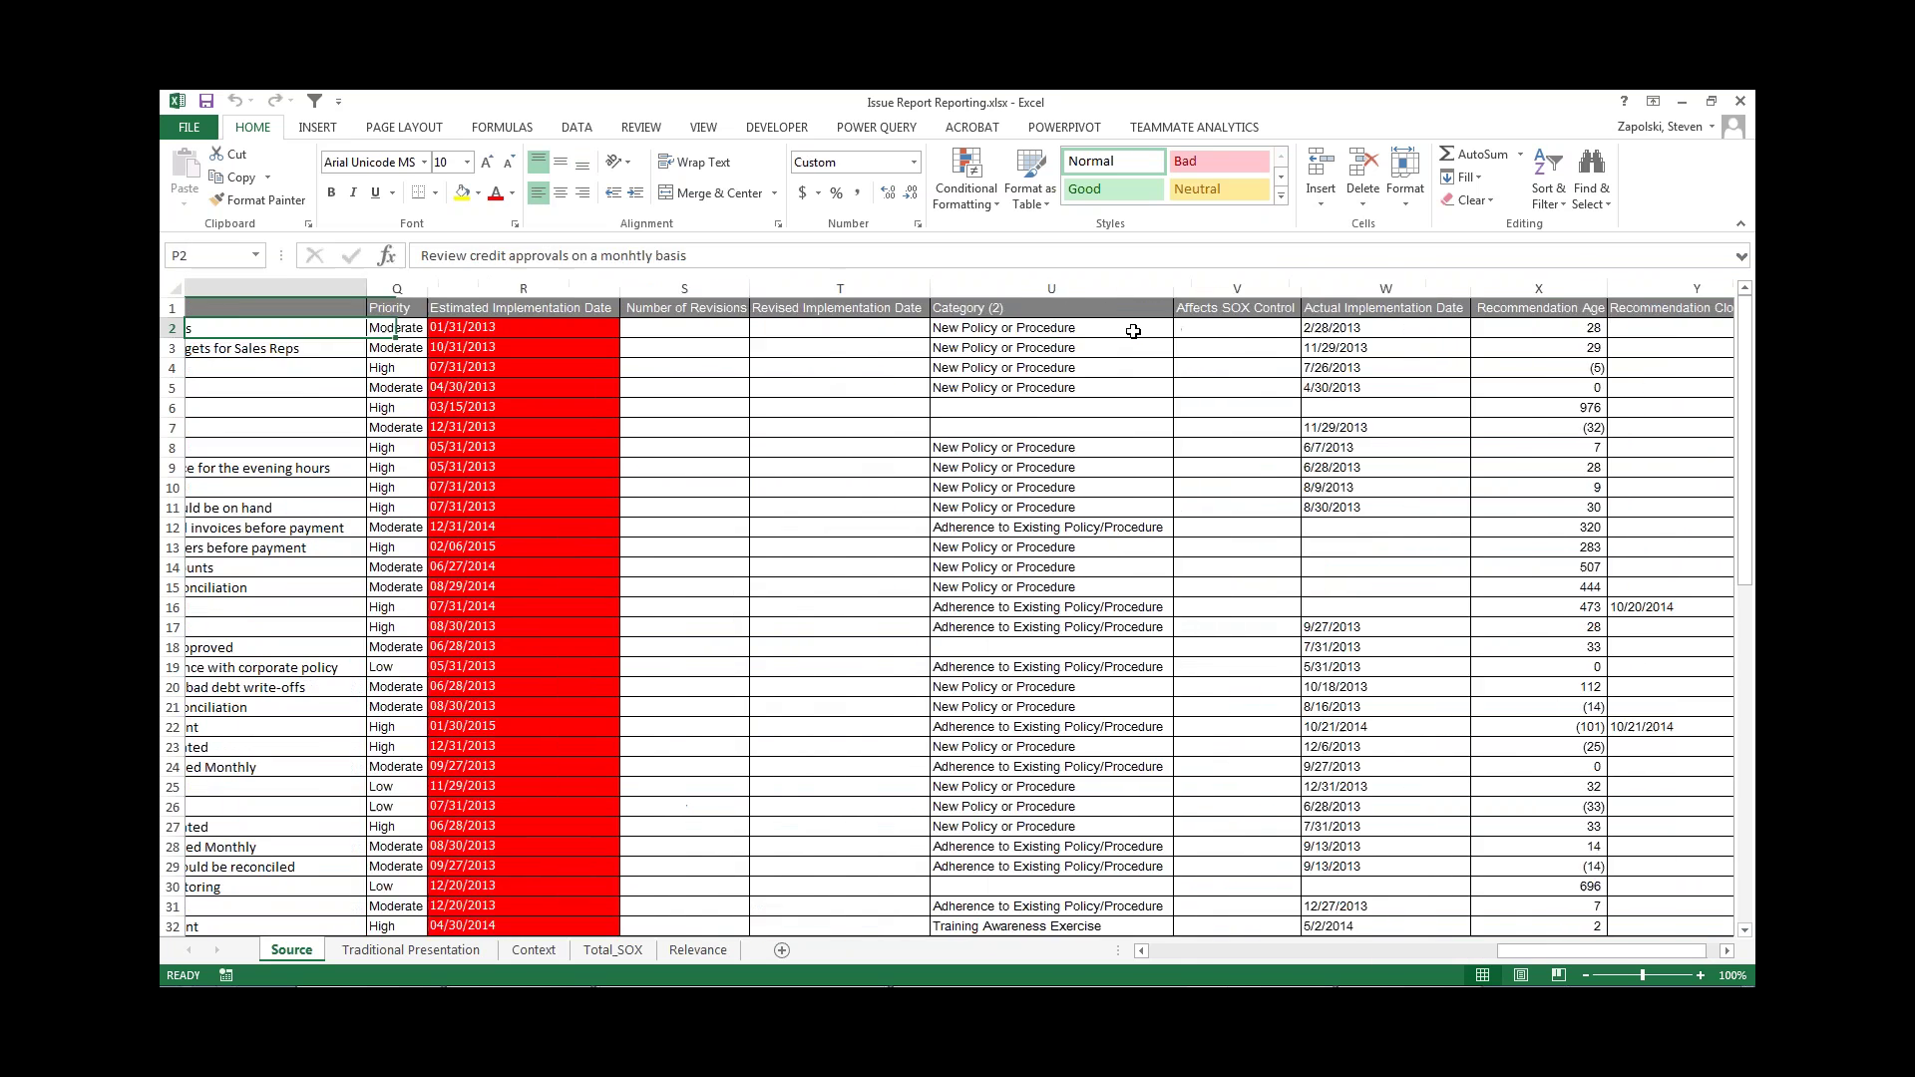
key("Left")
key("Left")
key("Left")
key("Left")
key("Left")
key("Left")
key("Left")
key("Left")
key("Left")
key("Left")
key("Left")
key("Left")
key("Left")
key("Left")
key("Left")
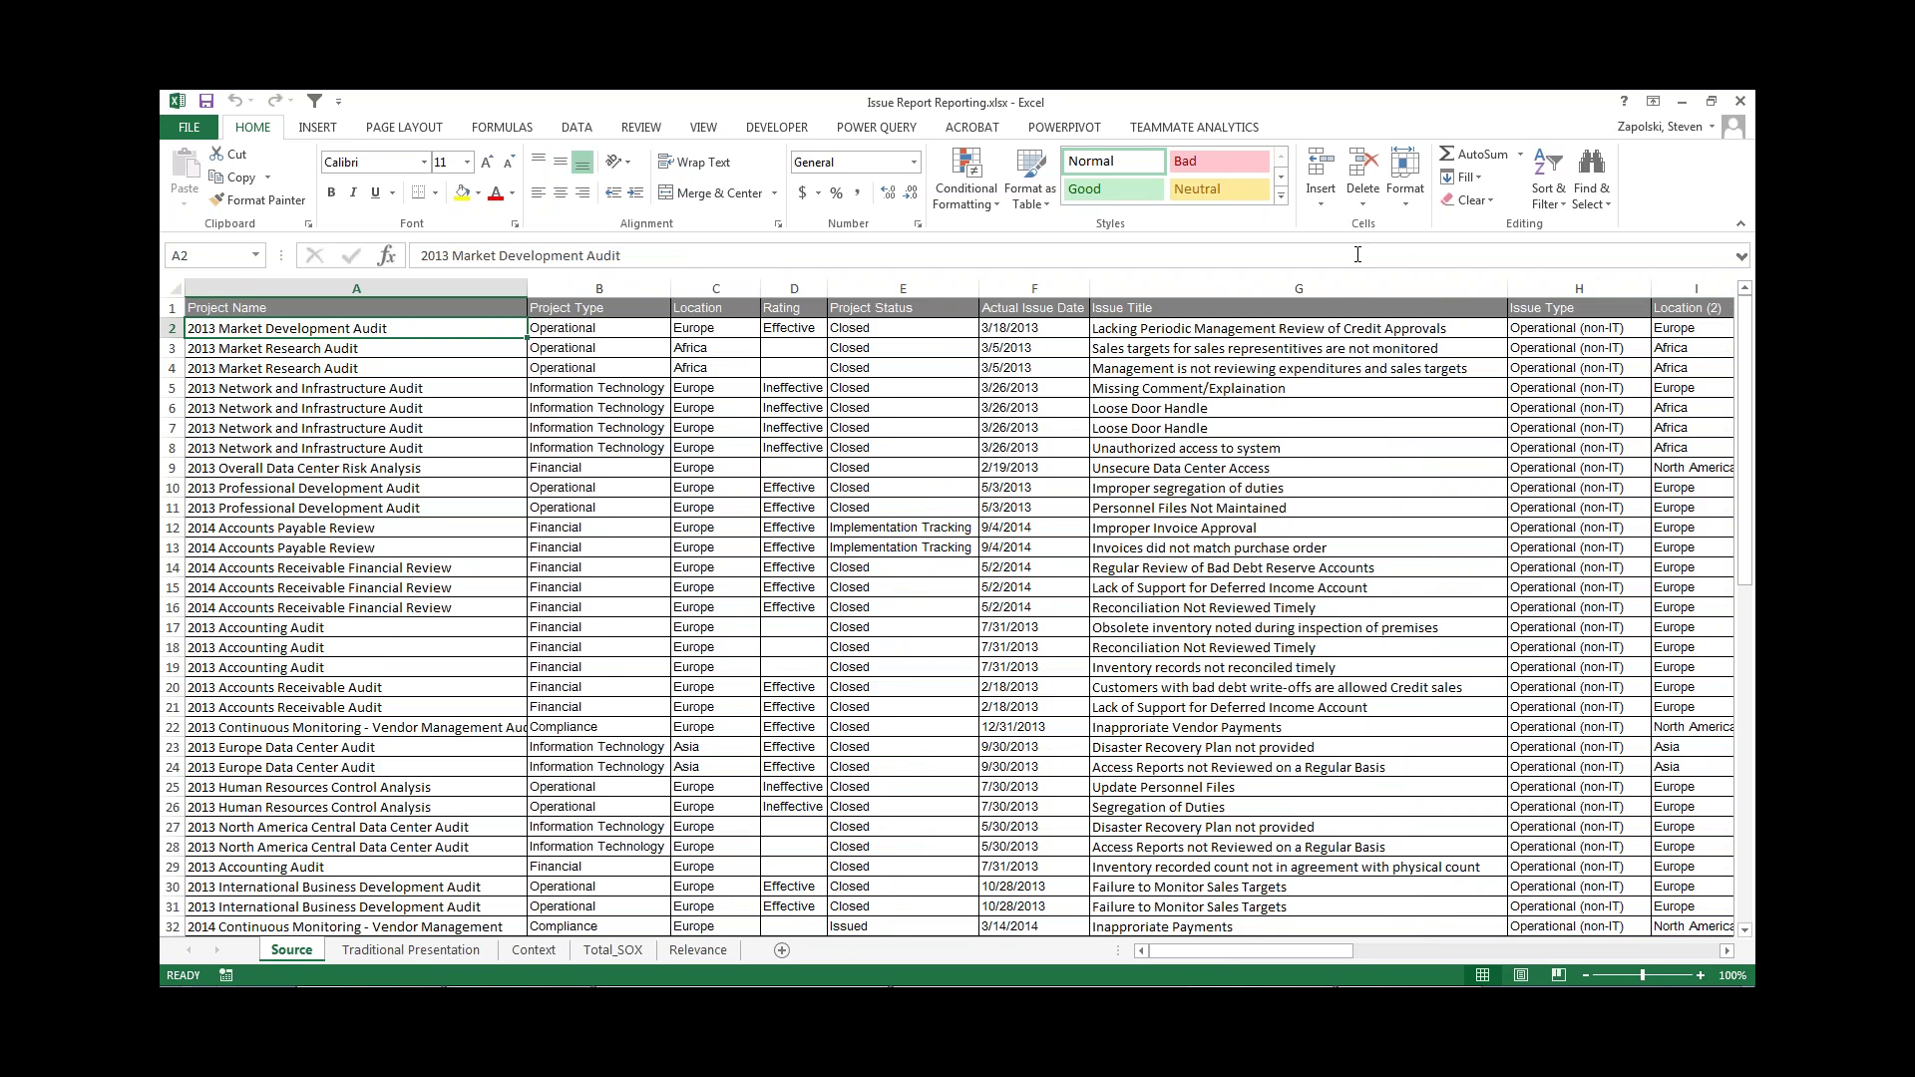
- View the Relevance sheet's priority by project type chart and switch to the Reporting slide in the PowerPoint slide show
left_click(711, 963)
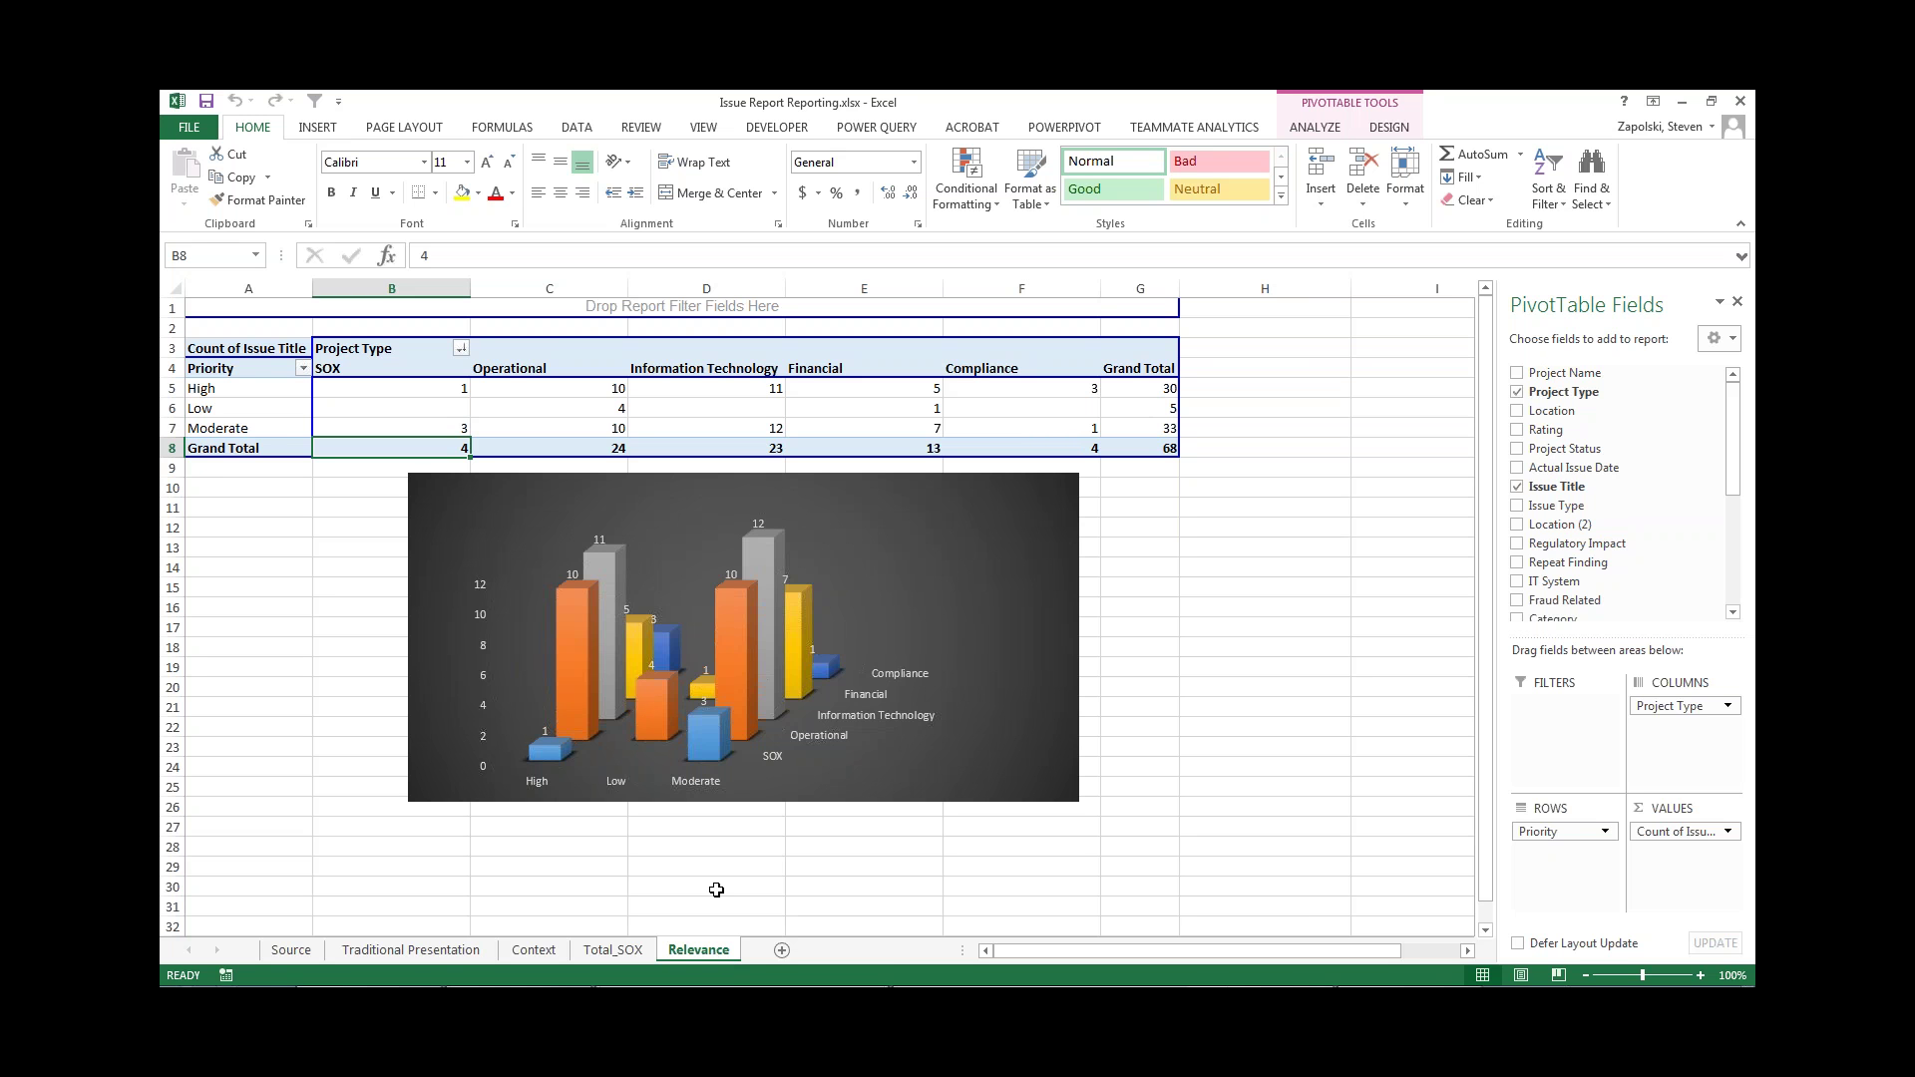
mouse_move(710, 985)
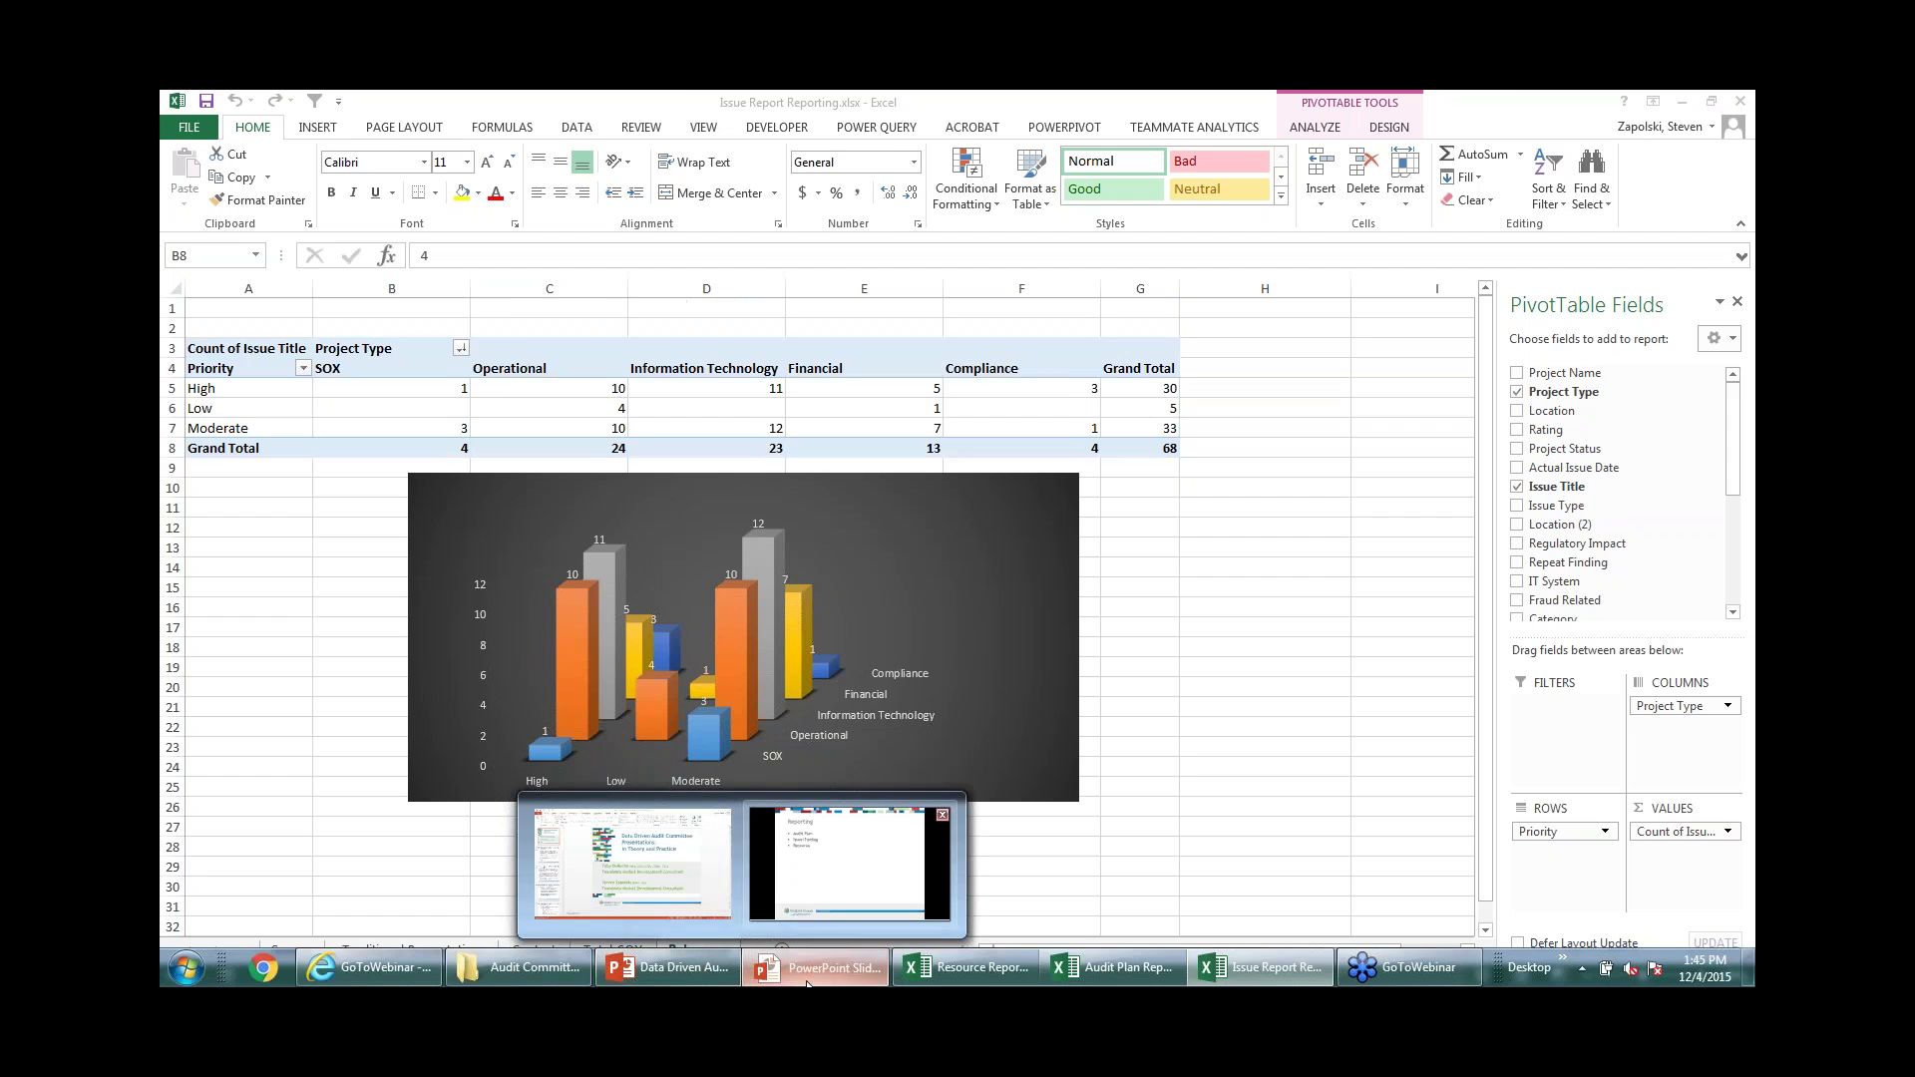
left_click(862, 878)
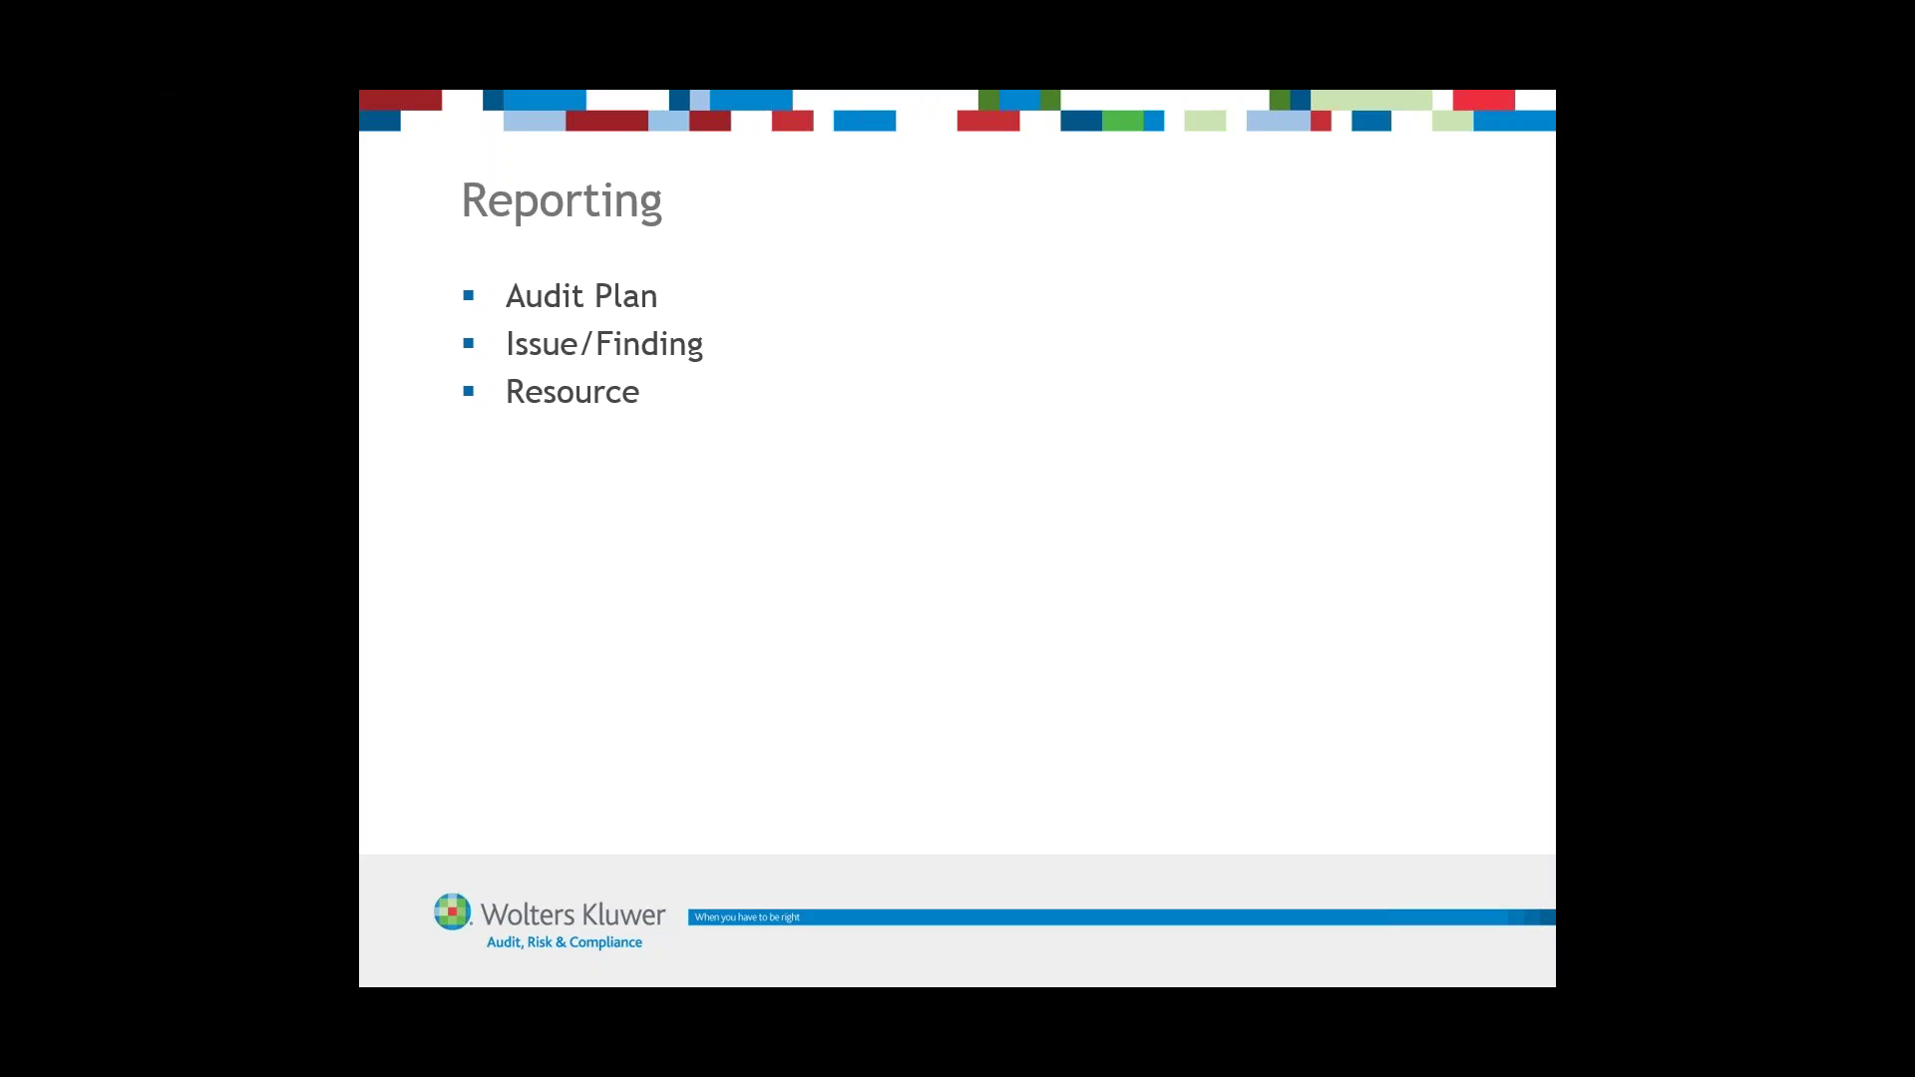
- Switch from the slide show back to Excel and bring up the Resource Report workbook
key("alt+Tab")
key("alt+Tab")
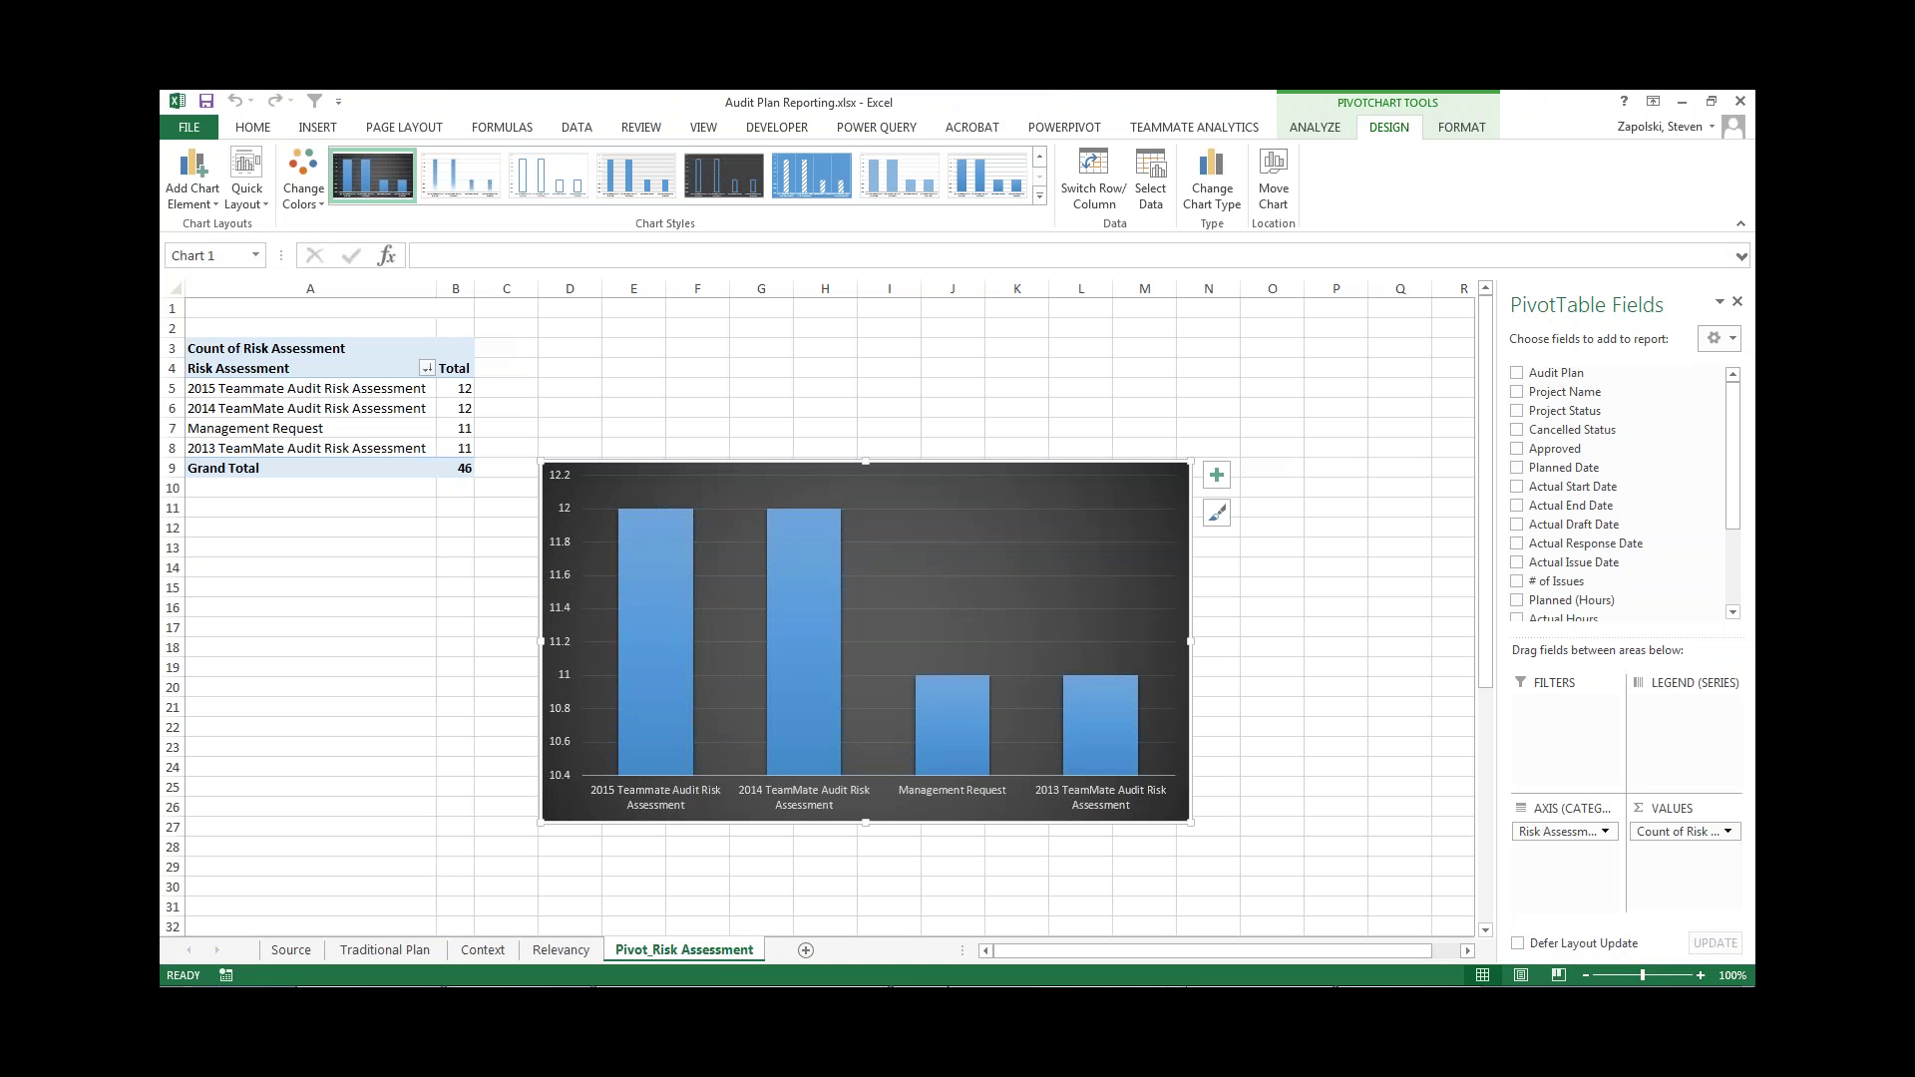
left_click(954, 970)
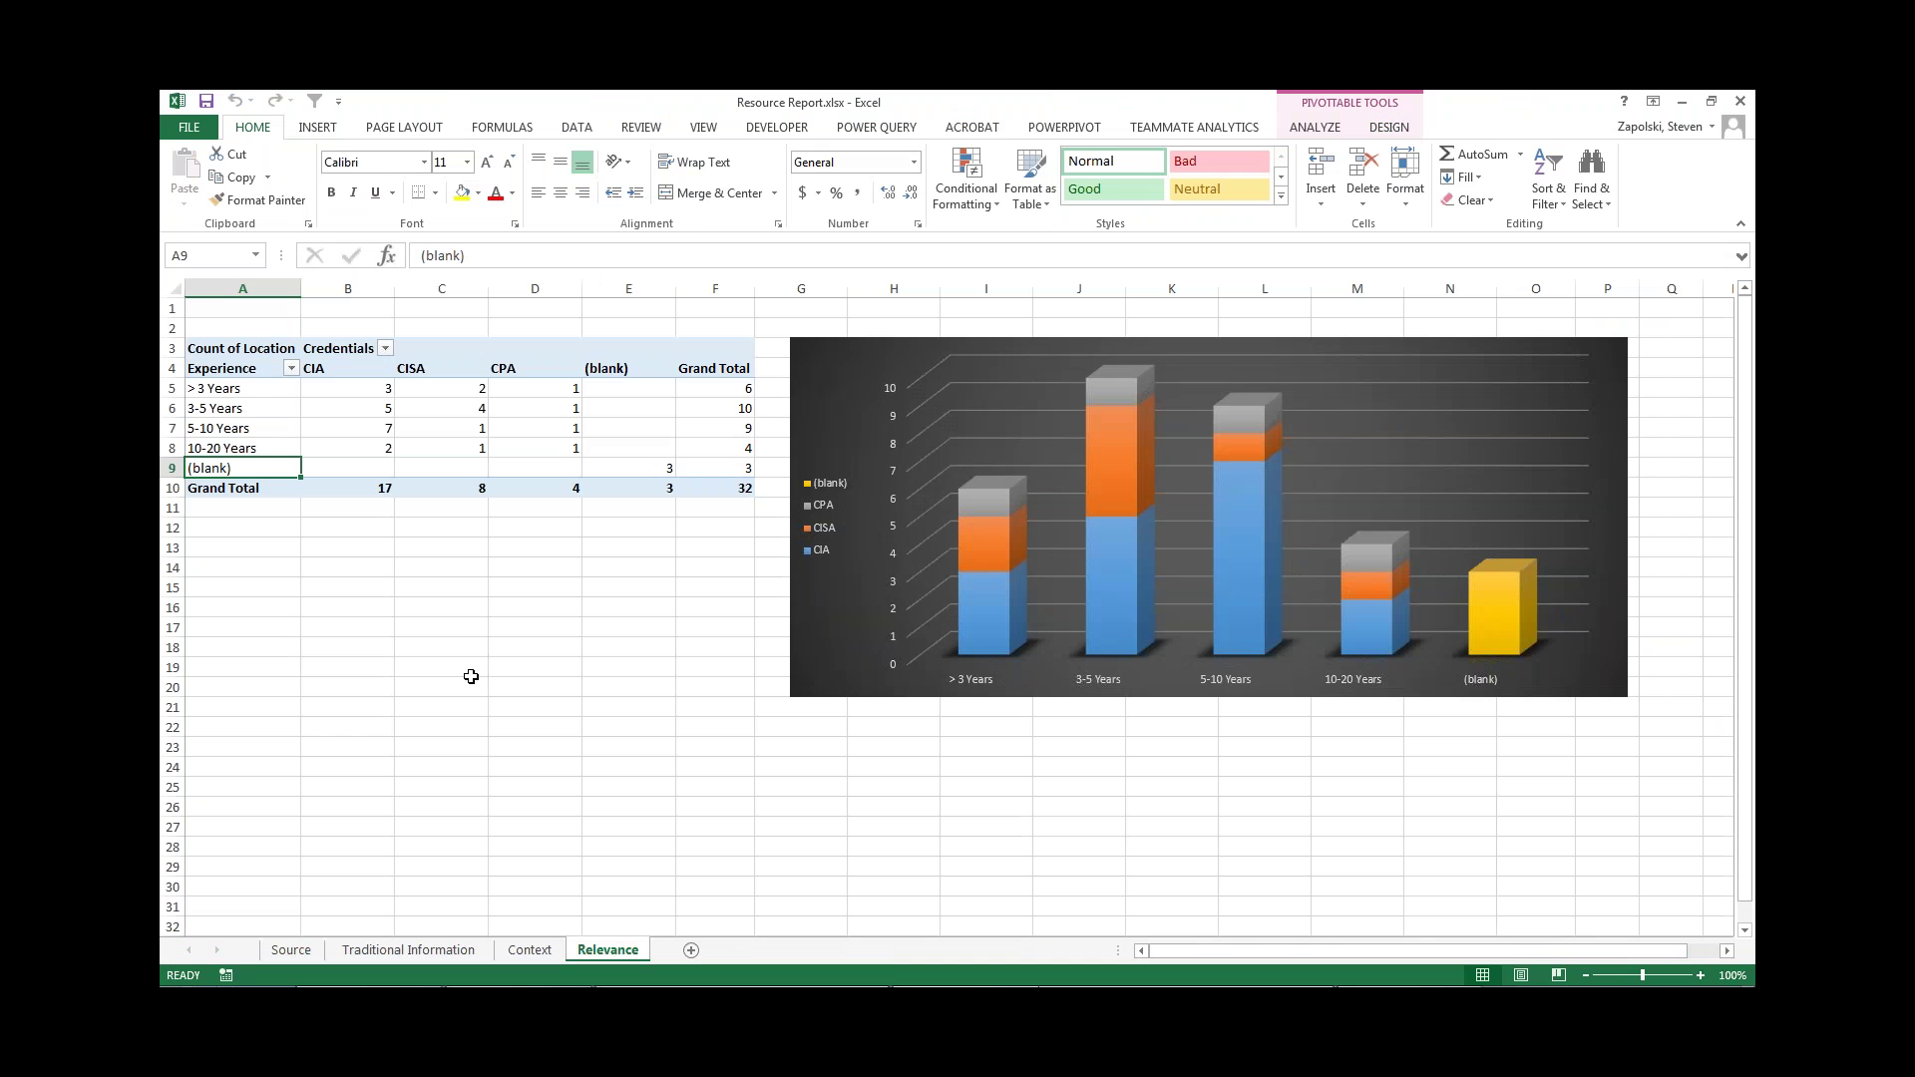
- Review the resource charts on the Traditional Information, Context and Relevance sheets
left_click(426, 947)
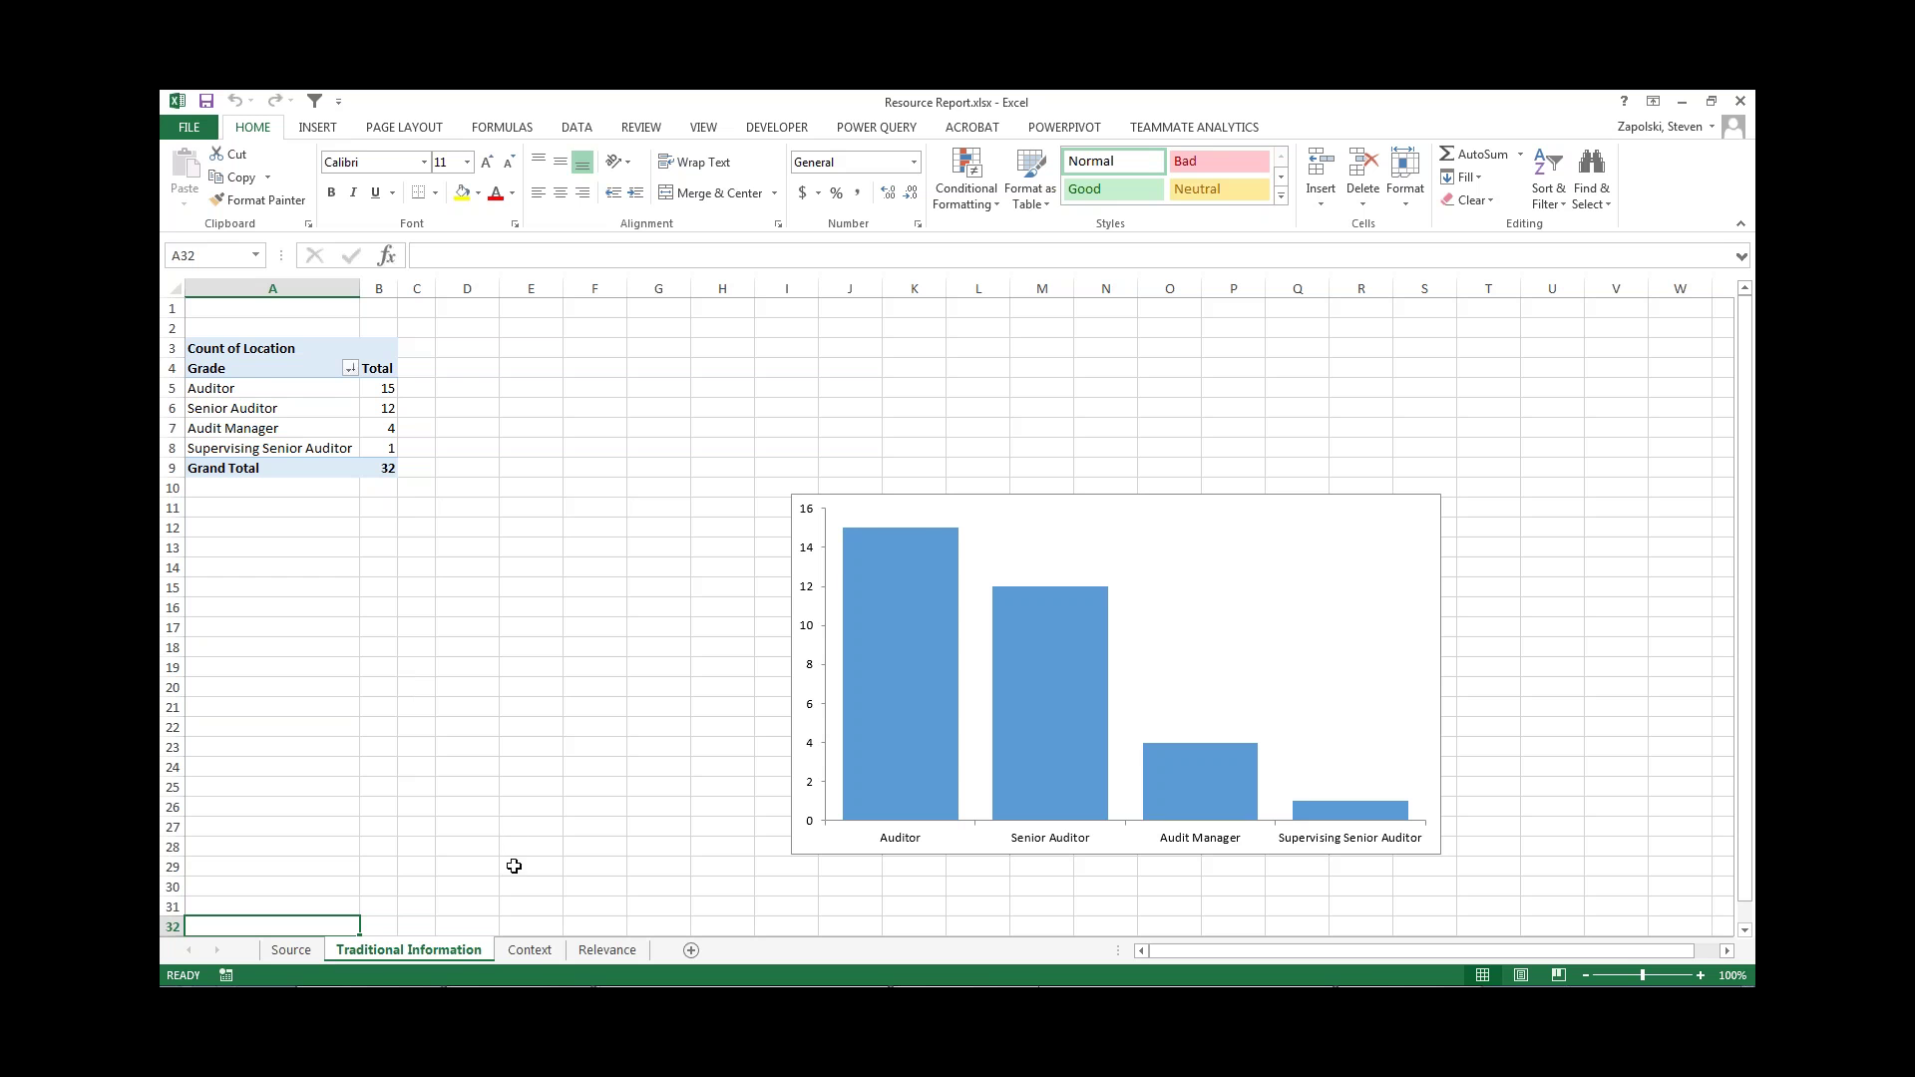
left_click(531, 960)
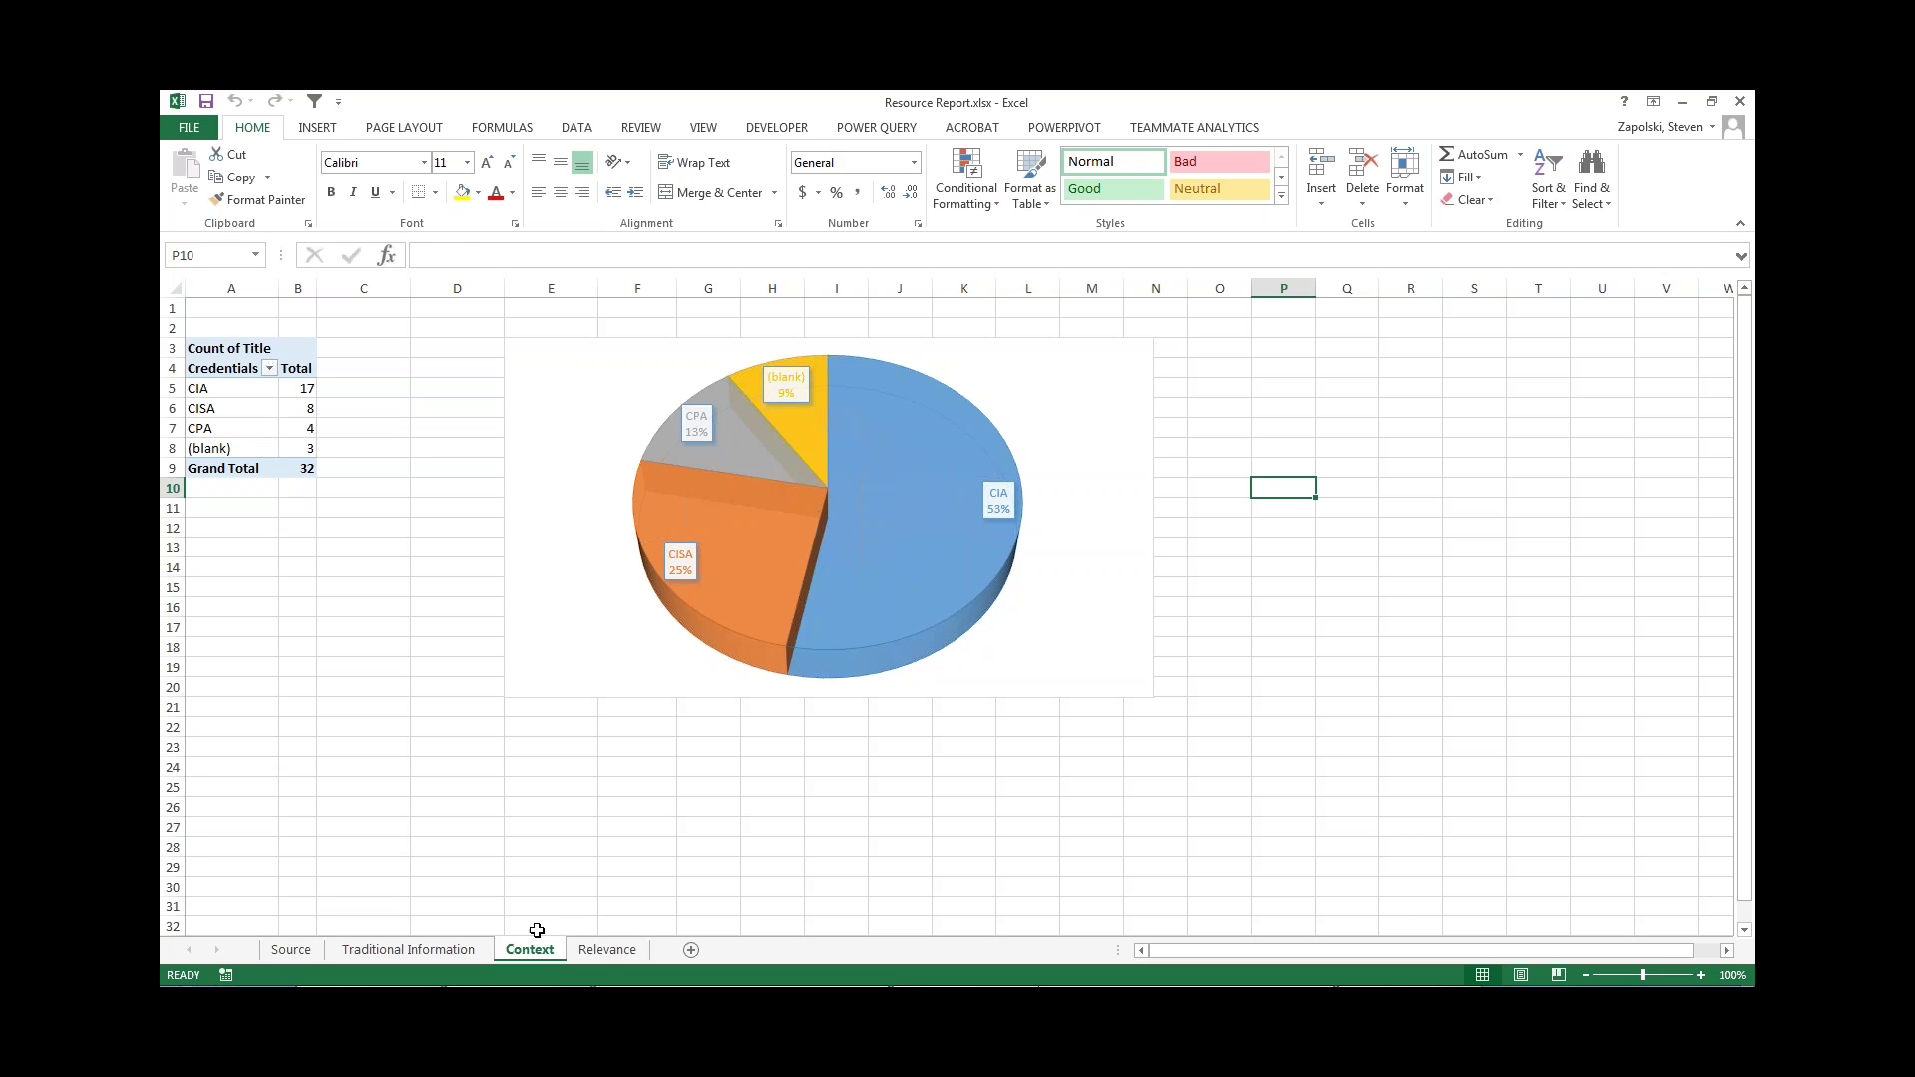
left_click(604, 952)
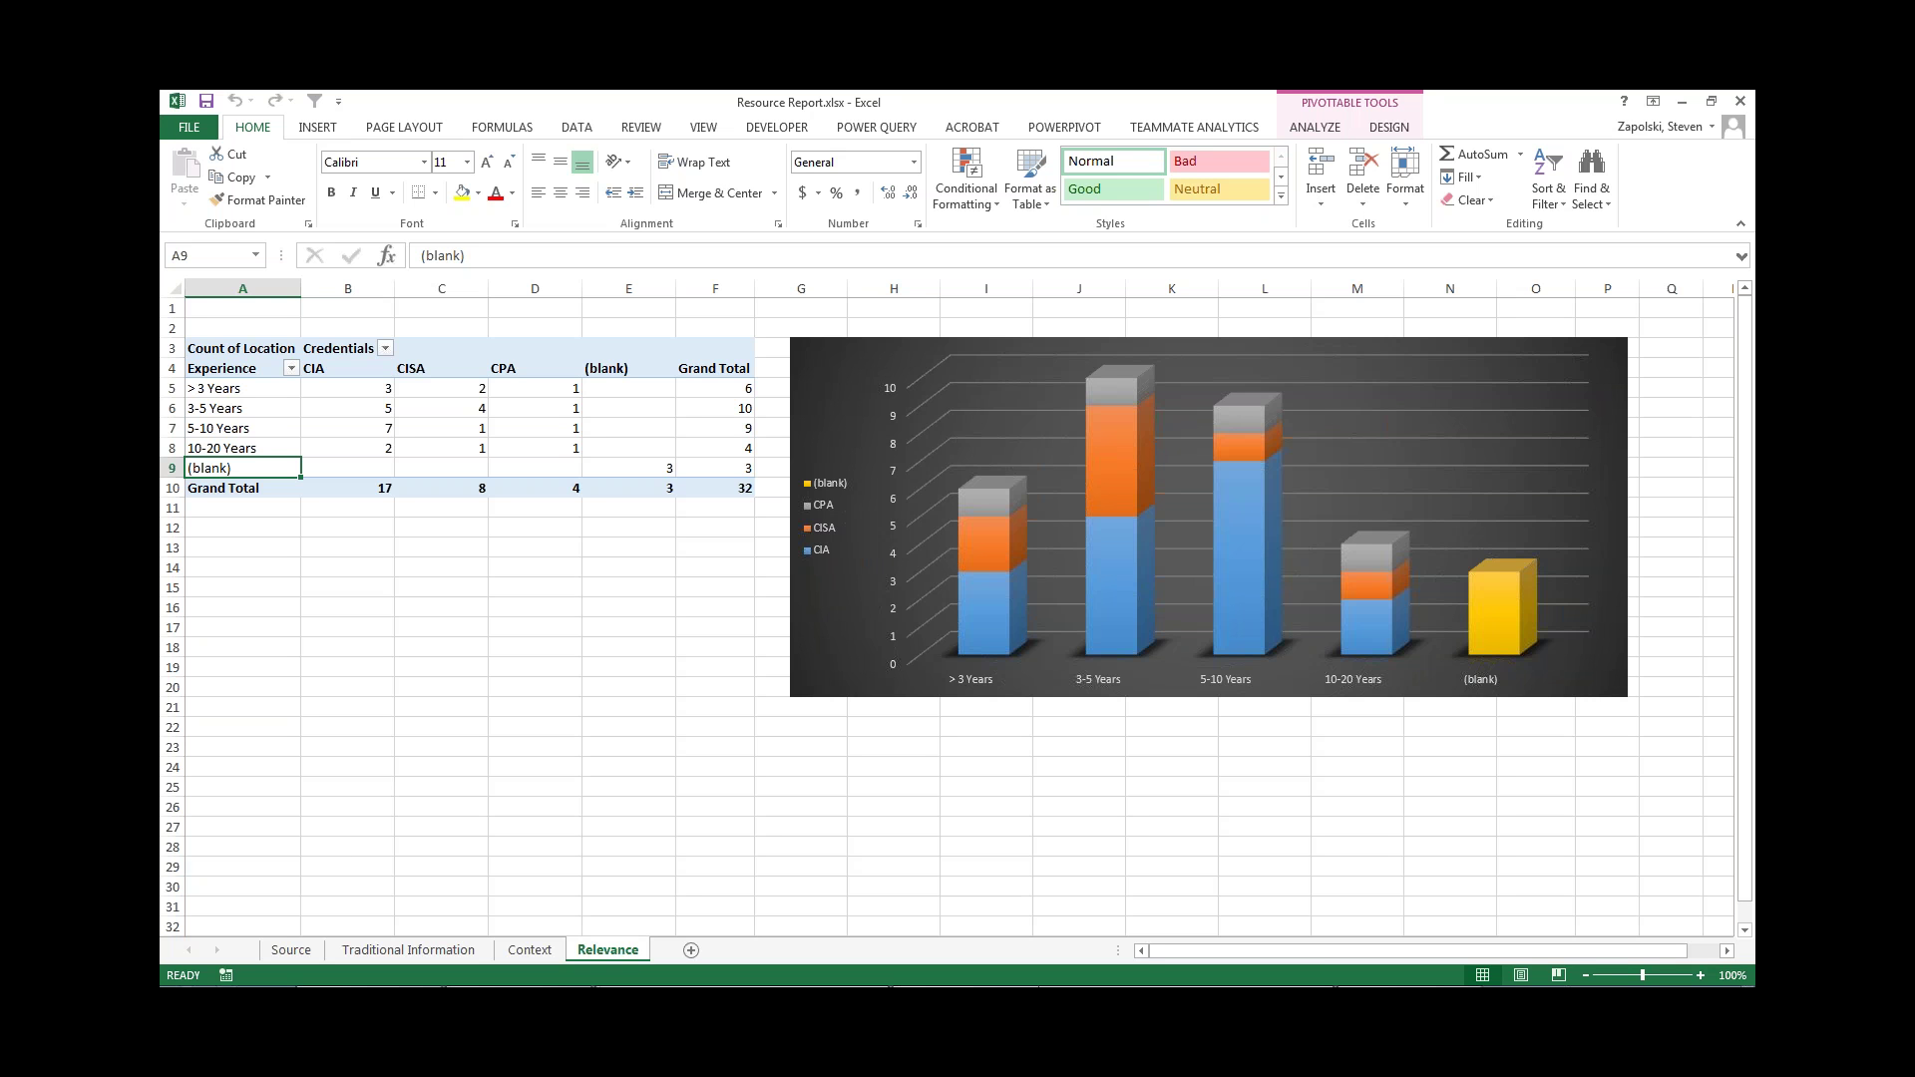
- Examine the first staff record's fields on the Source sheet, from First Name through Team
left_click(291, 951)
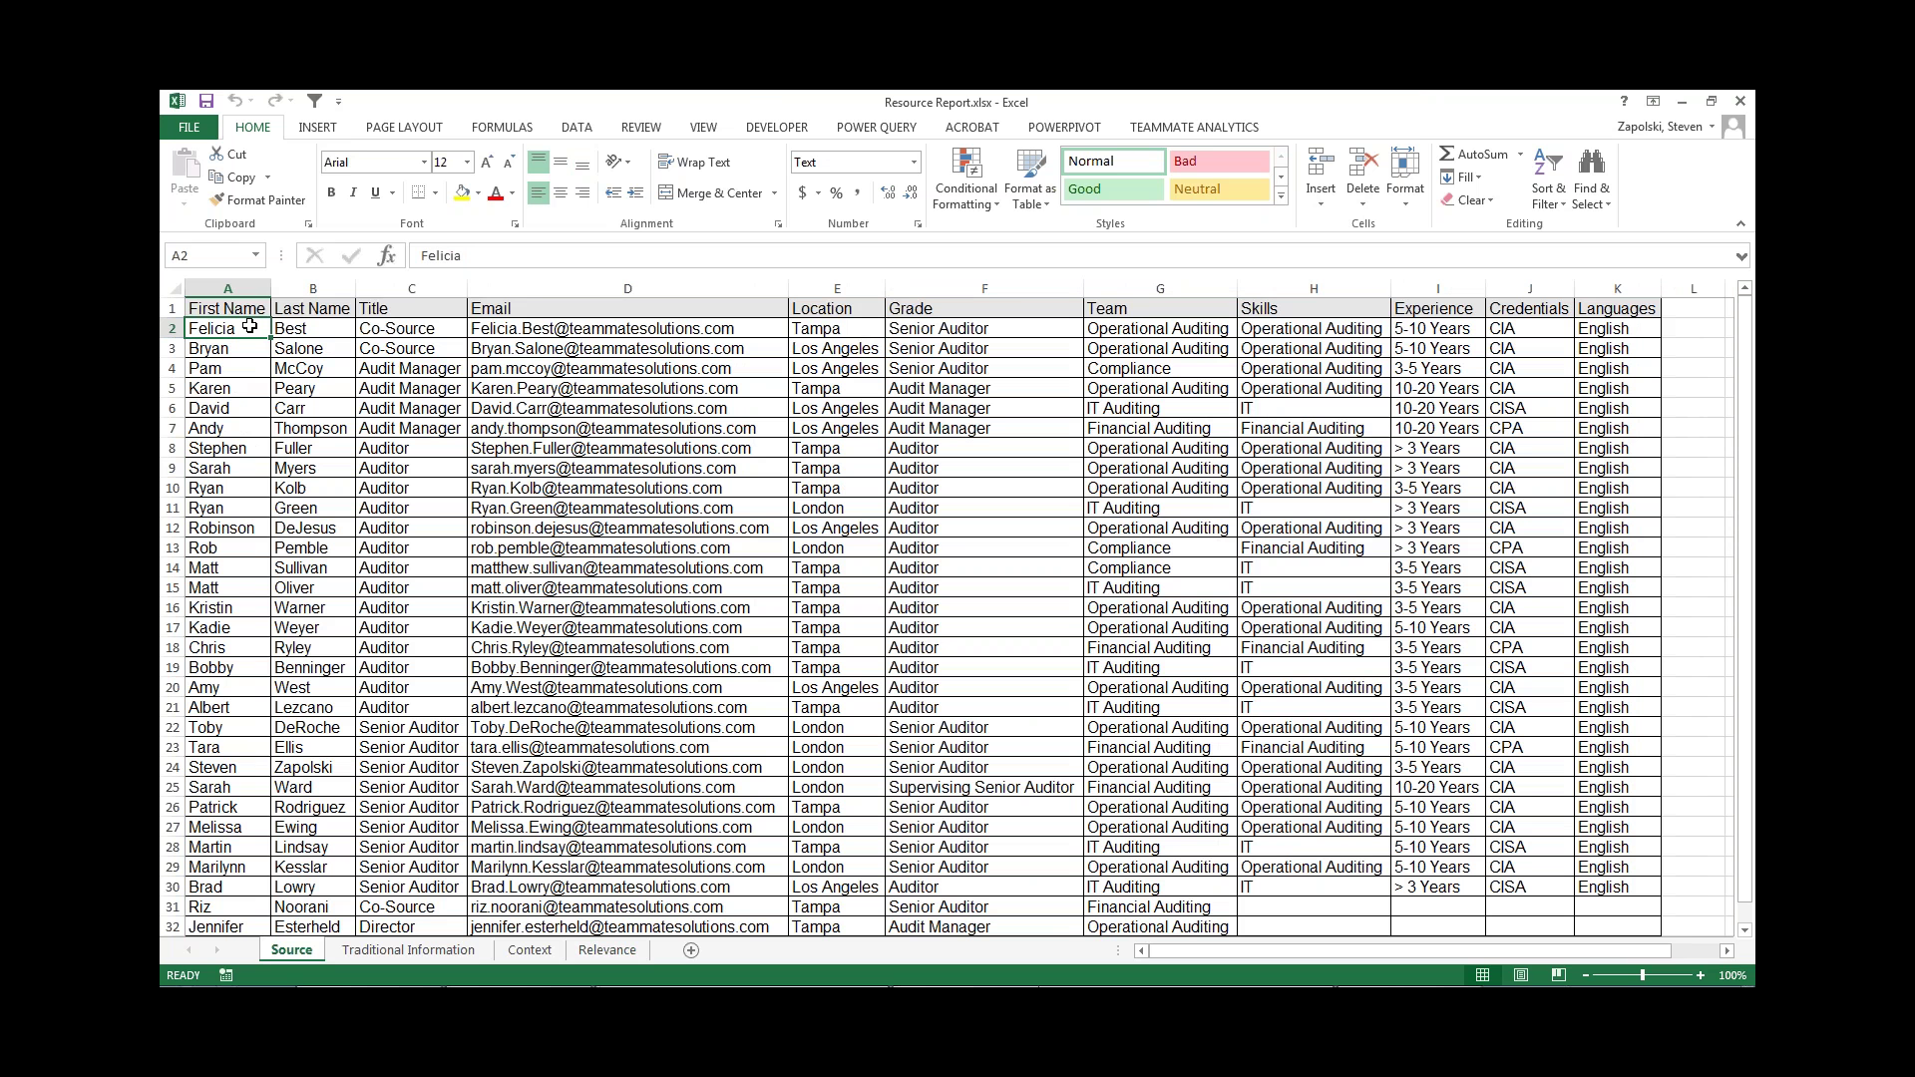
key("Right")
key("Right")
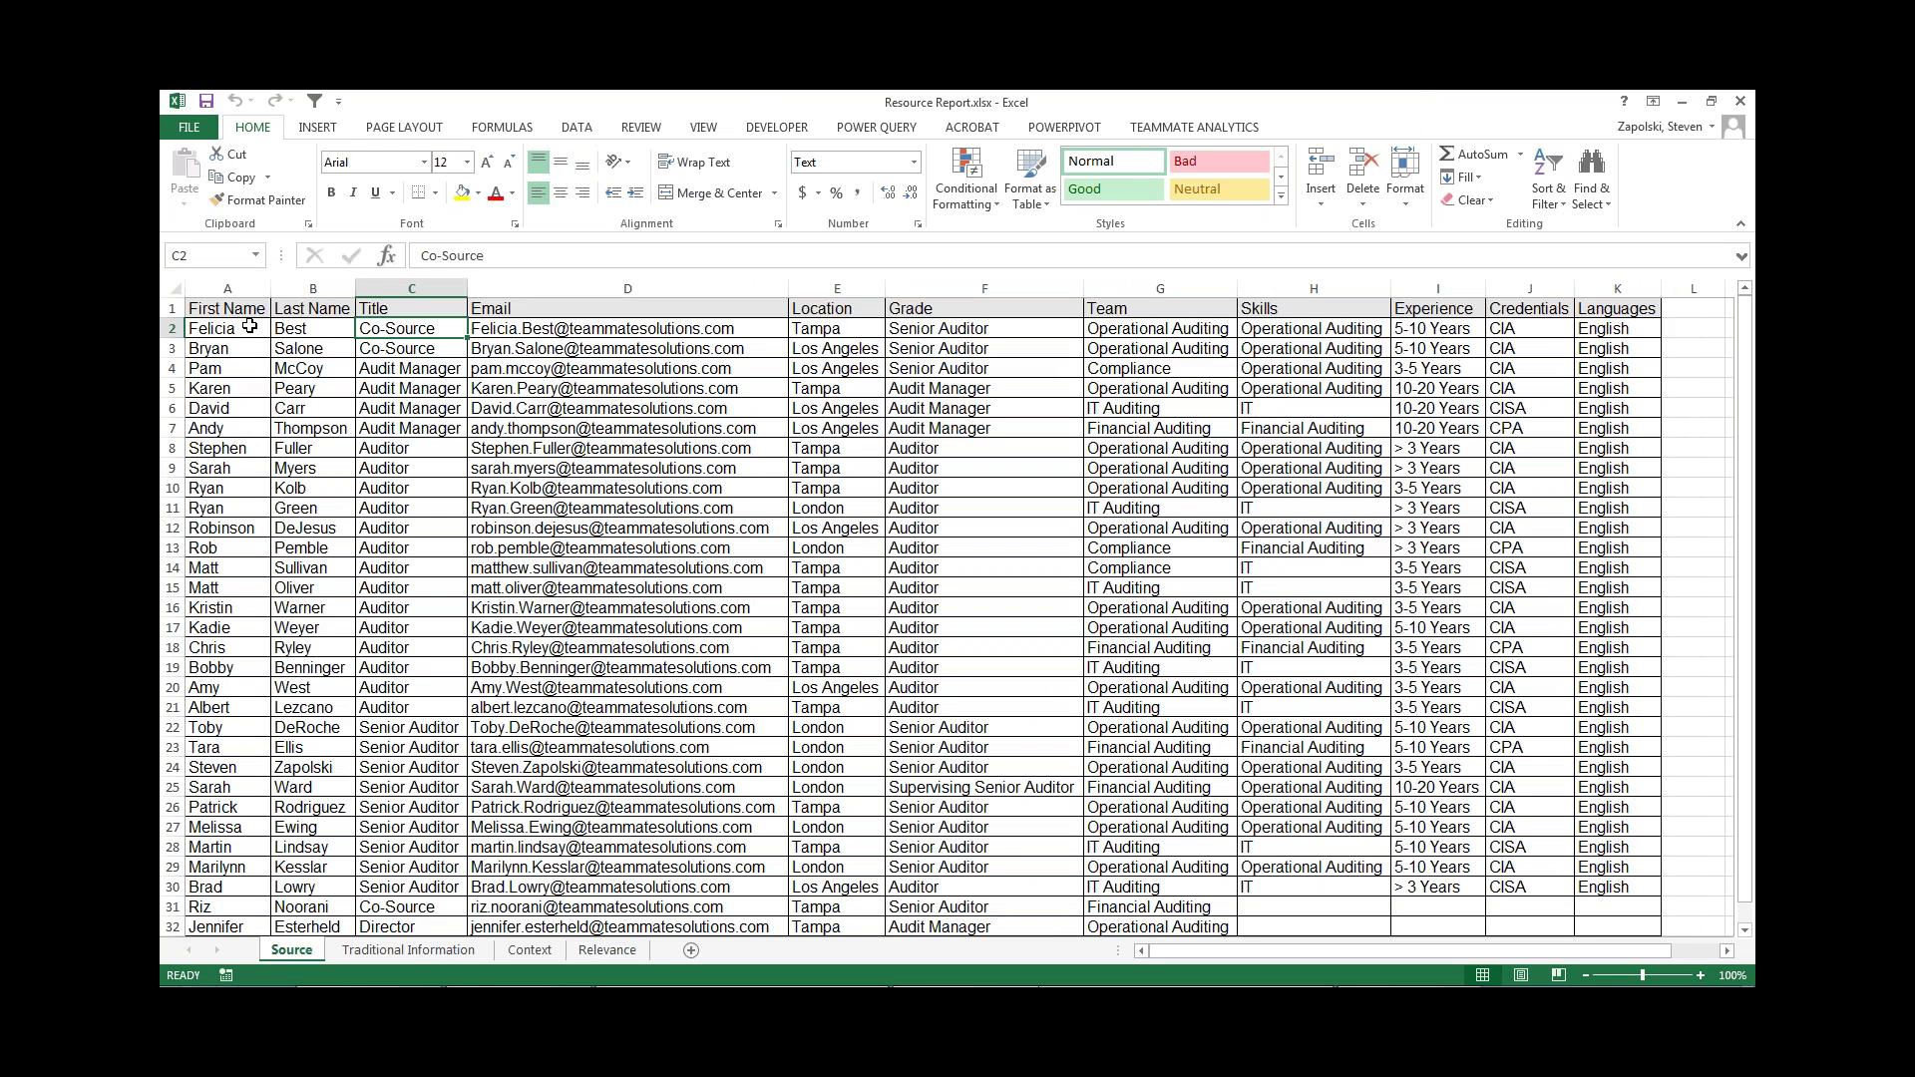
key("Right")
key("Right")
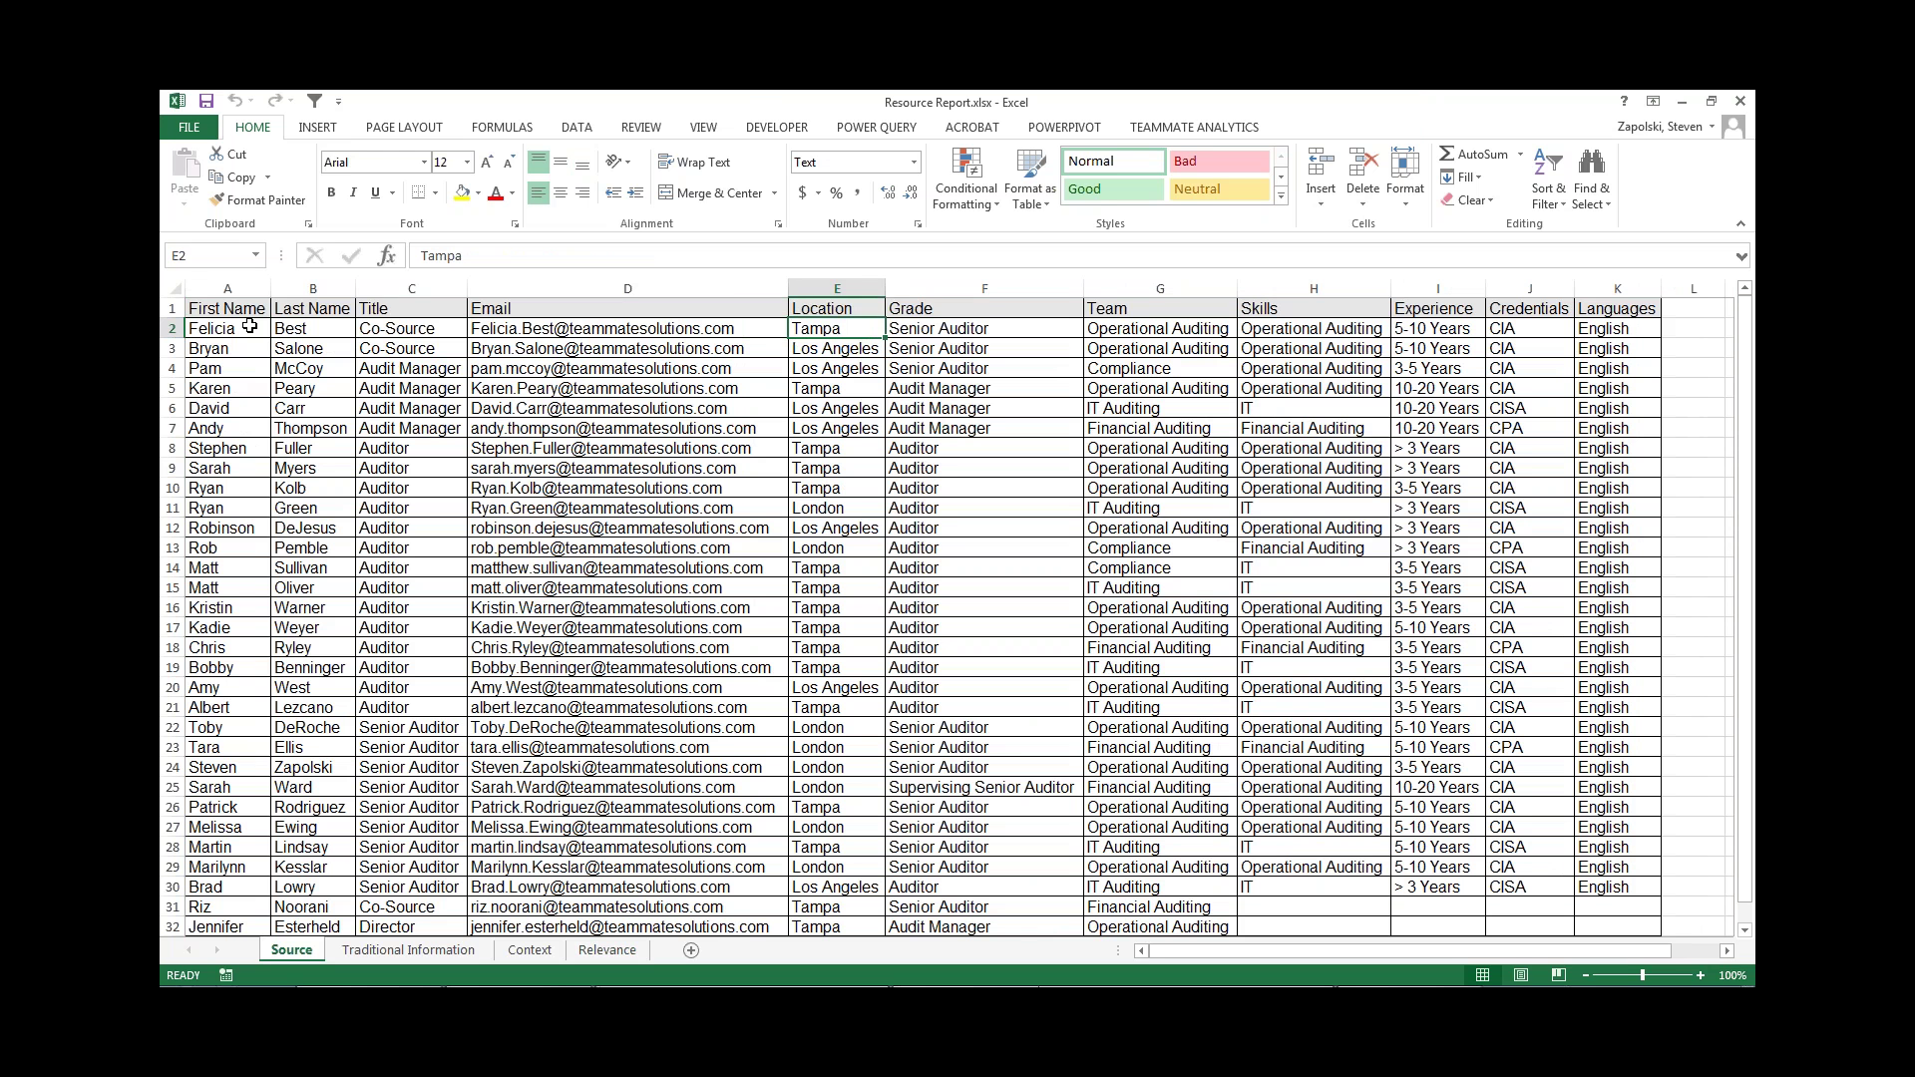
key("Right")
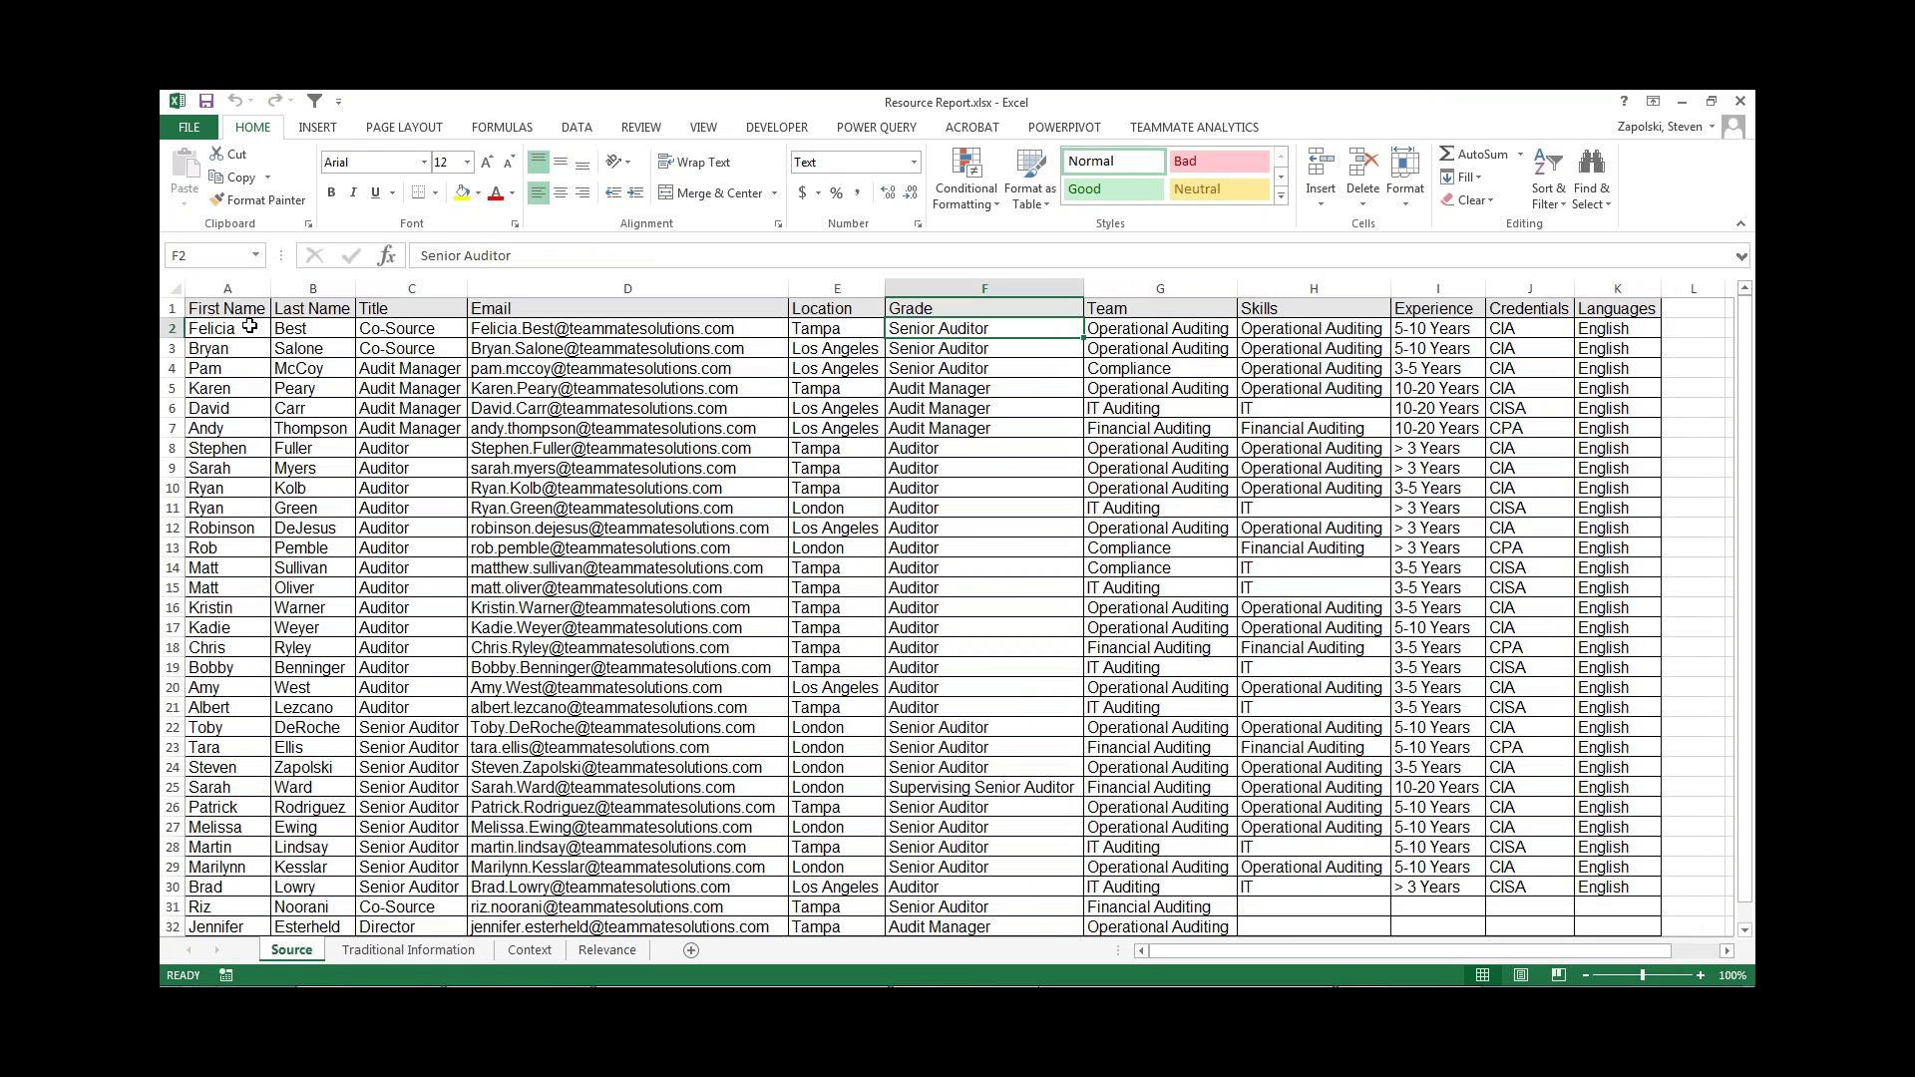
key("Right")
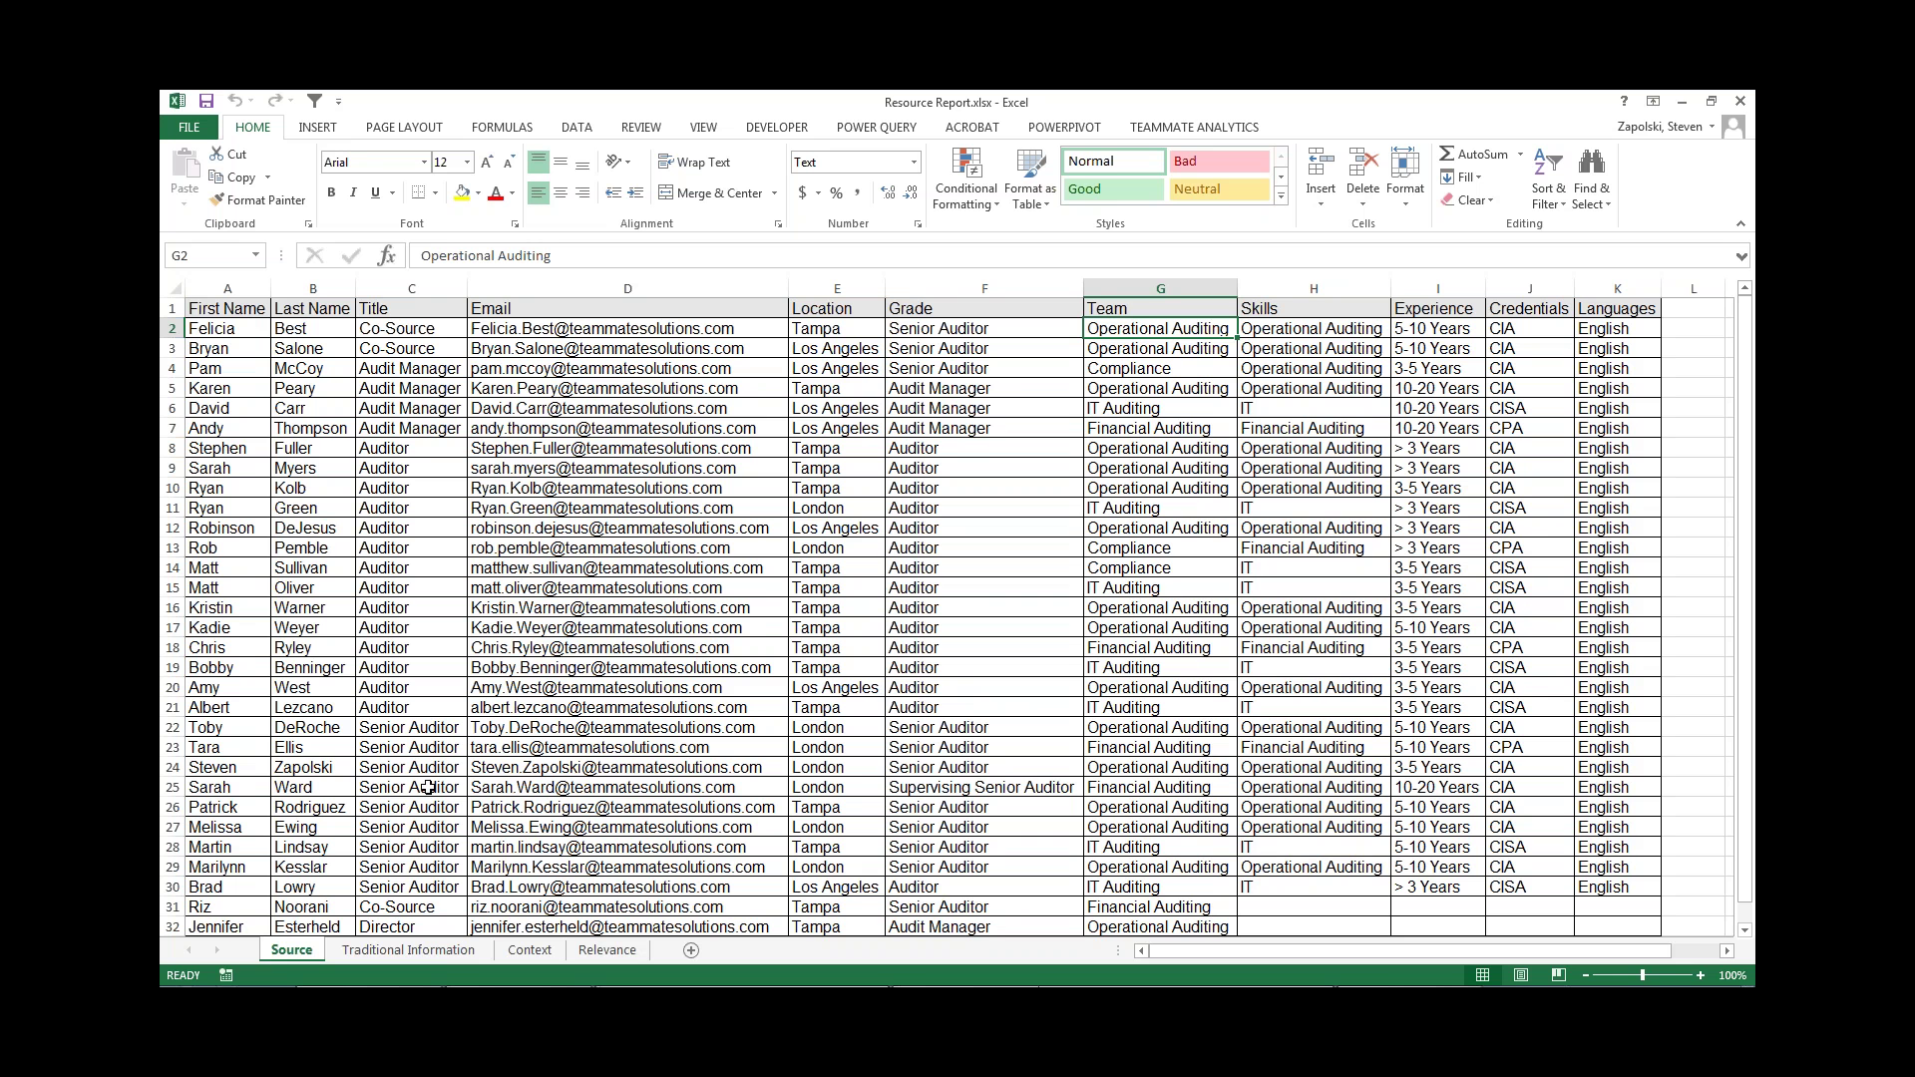
- Compare the Context sheet's credentials pie chart with the Relevance sheet's experience by credentials chart
left_click(439, 955)
left_click(540, 956)
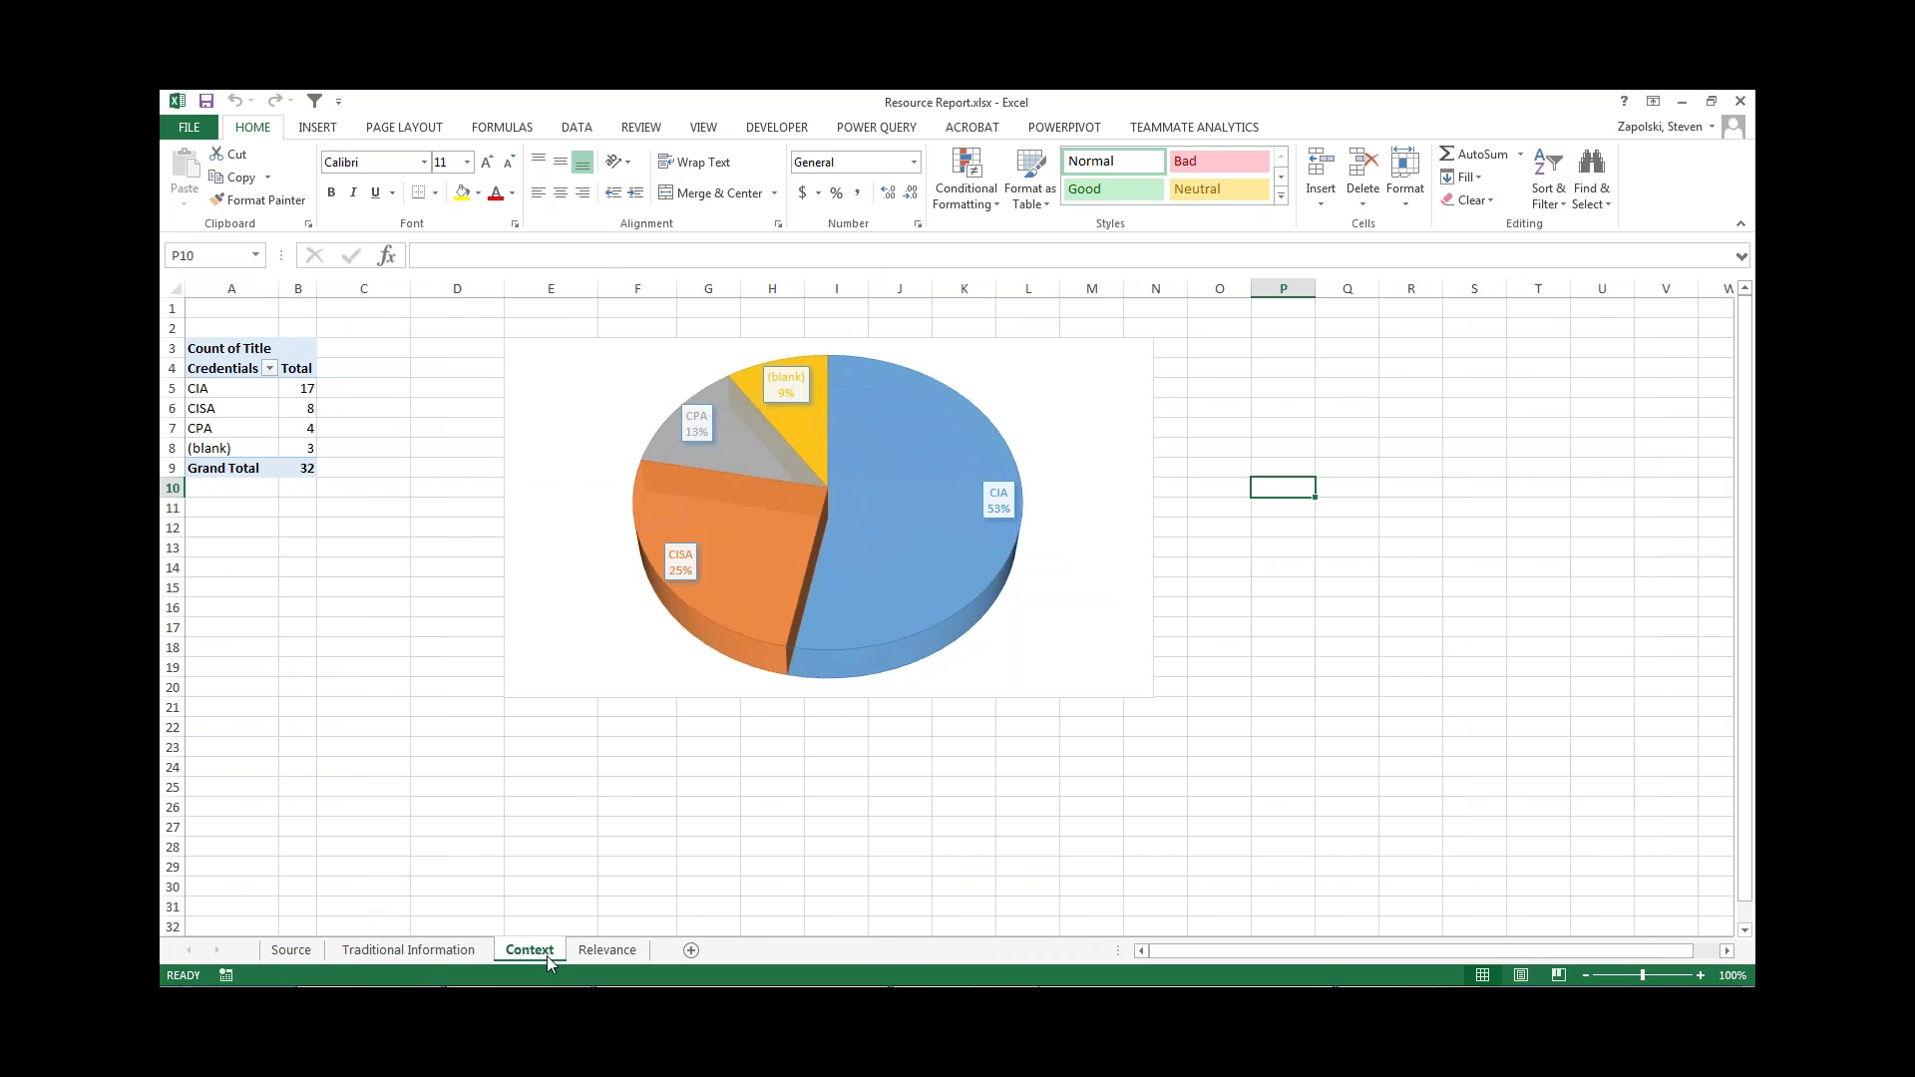
left_click(587, 954)
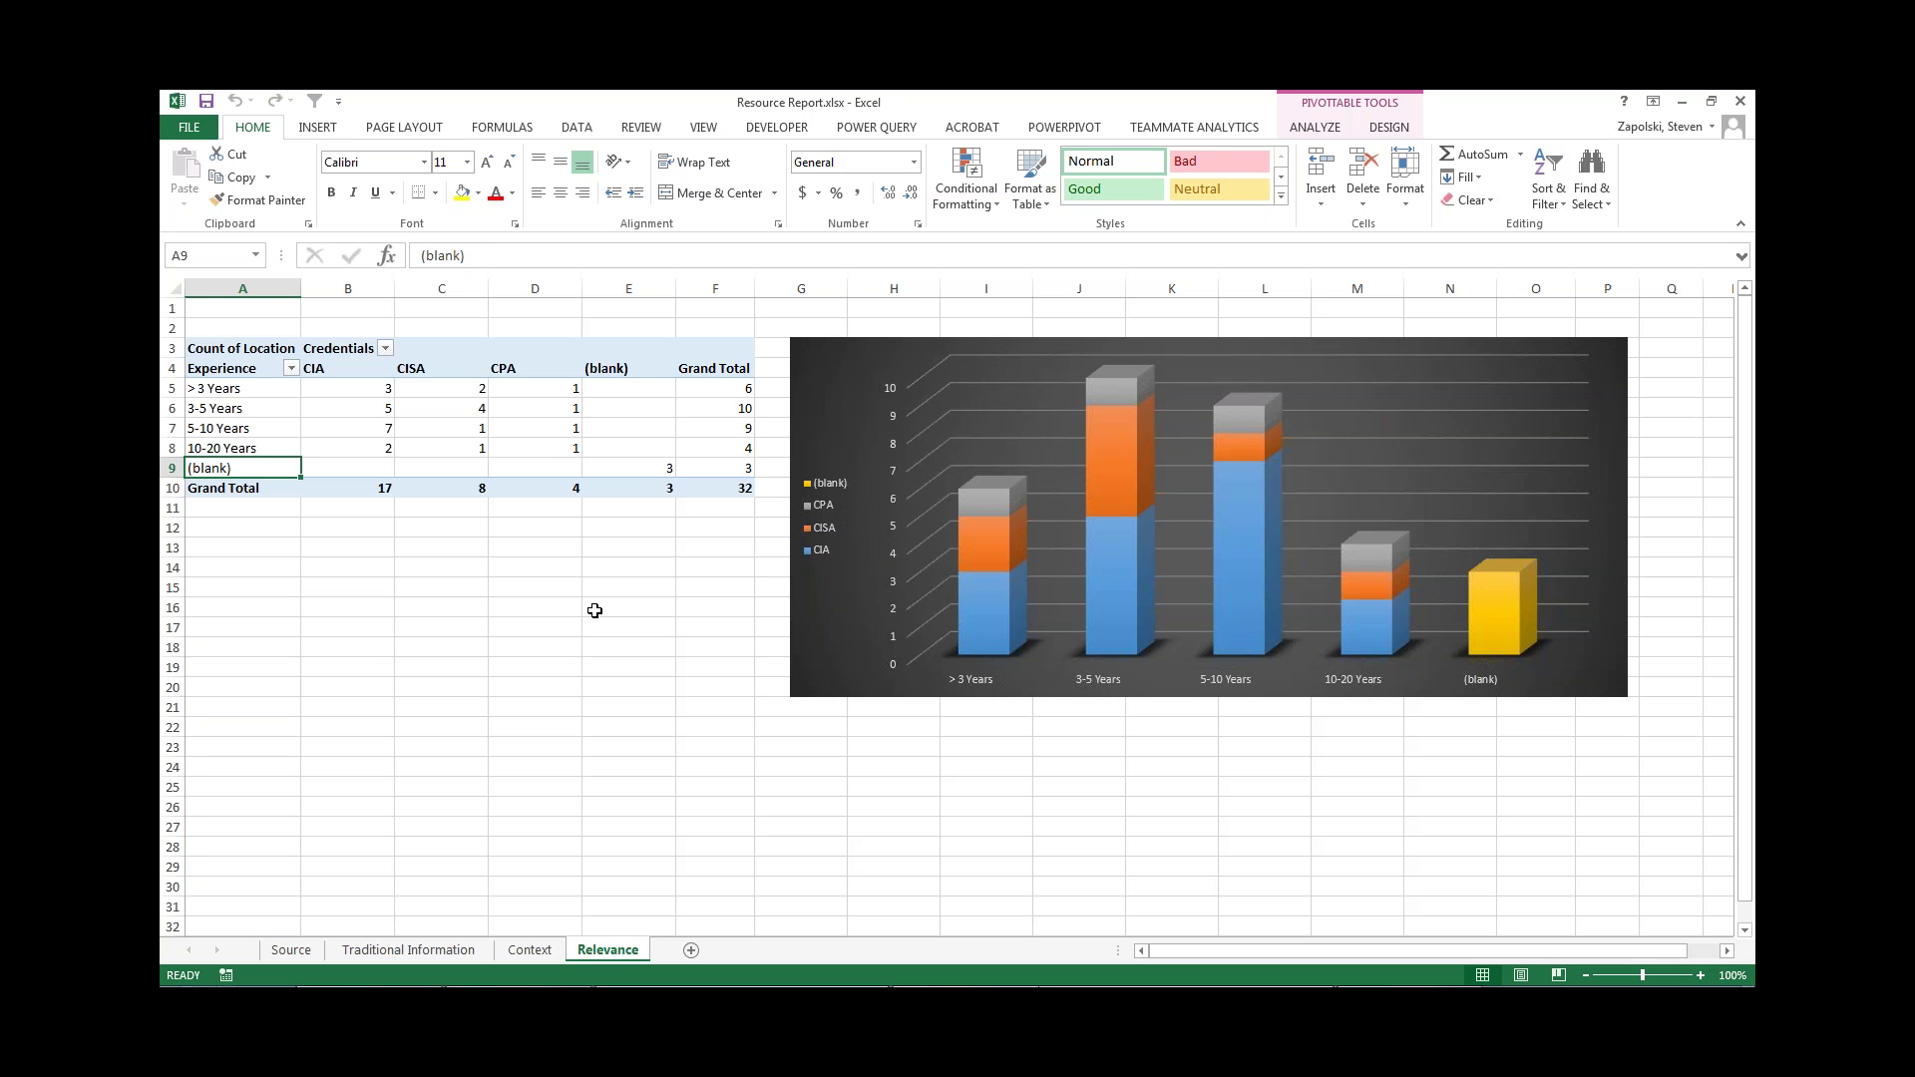
- Return to the Source sheet and bring up the TeamMate Analytics tools
left_click(294, 951)
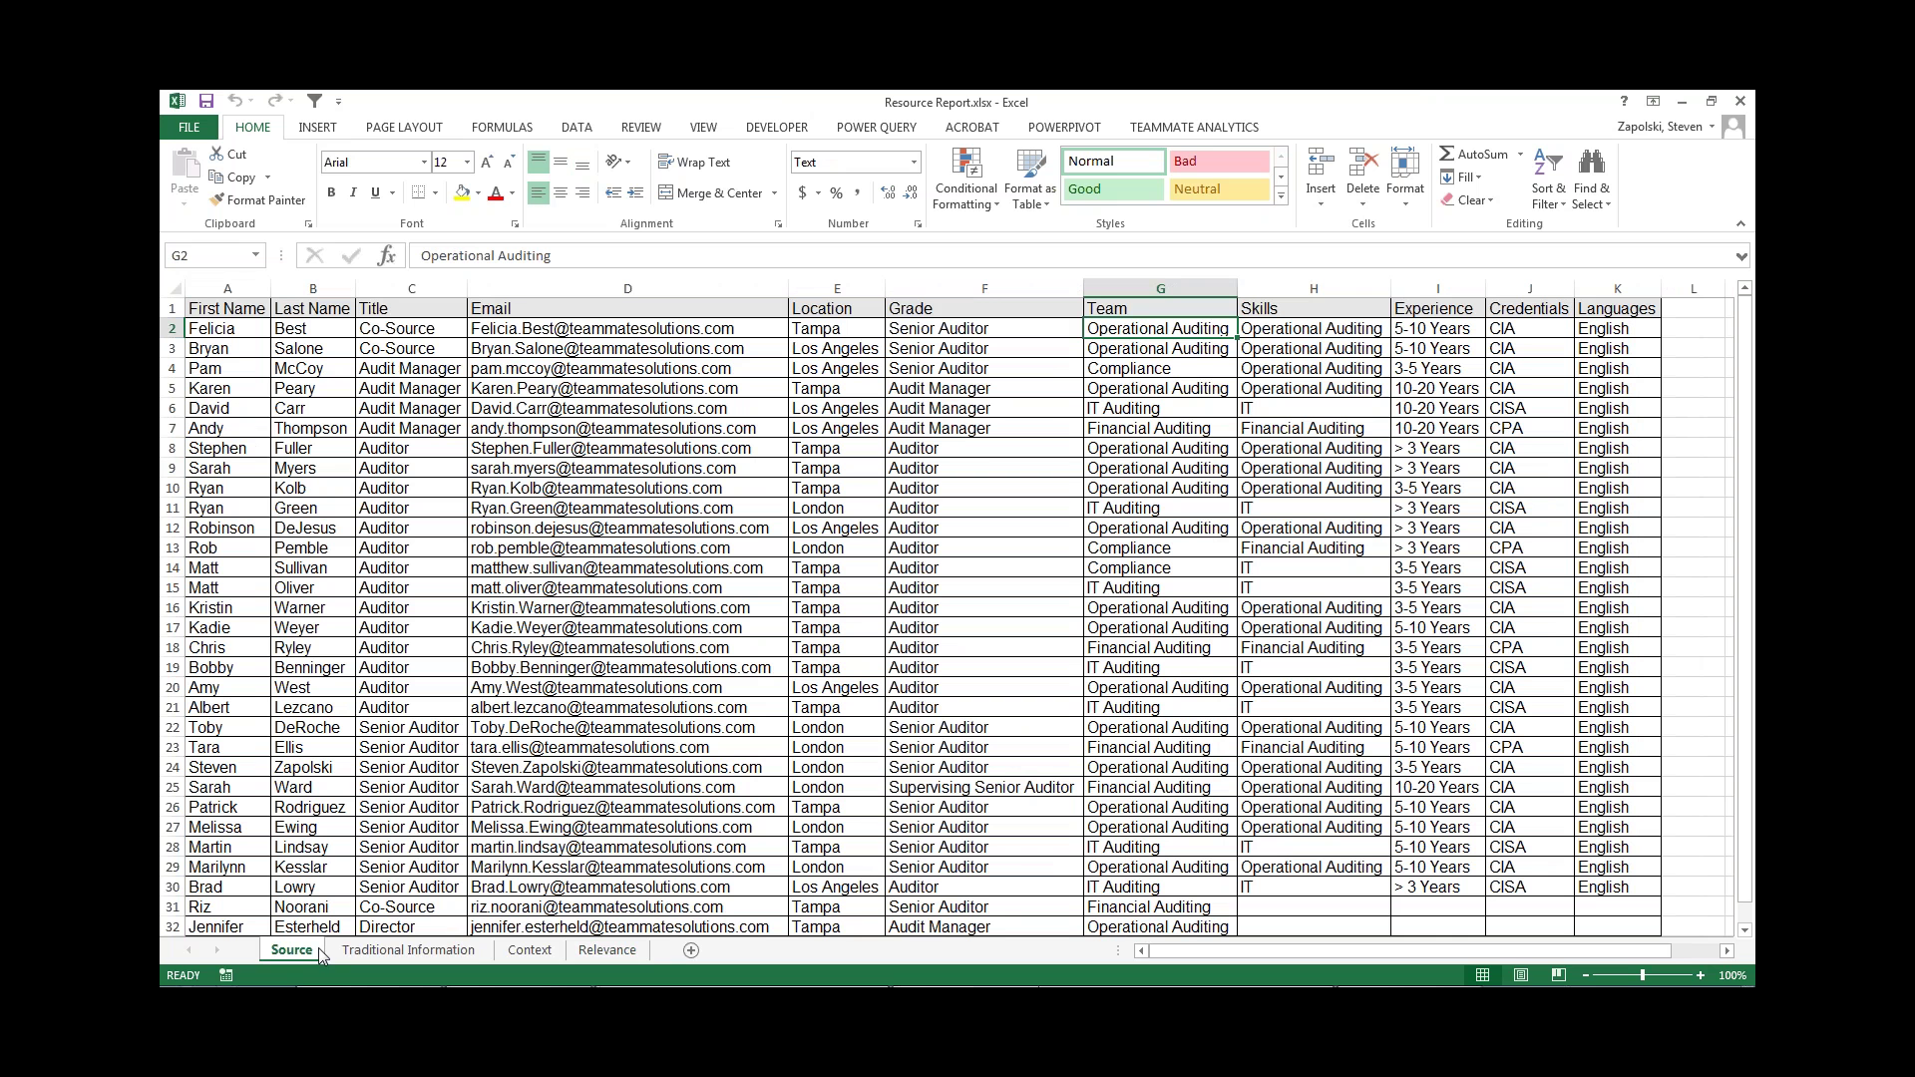
left_click(1217, 143)
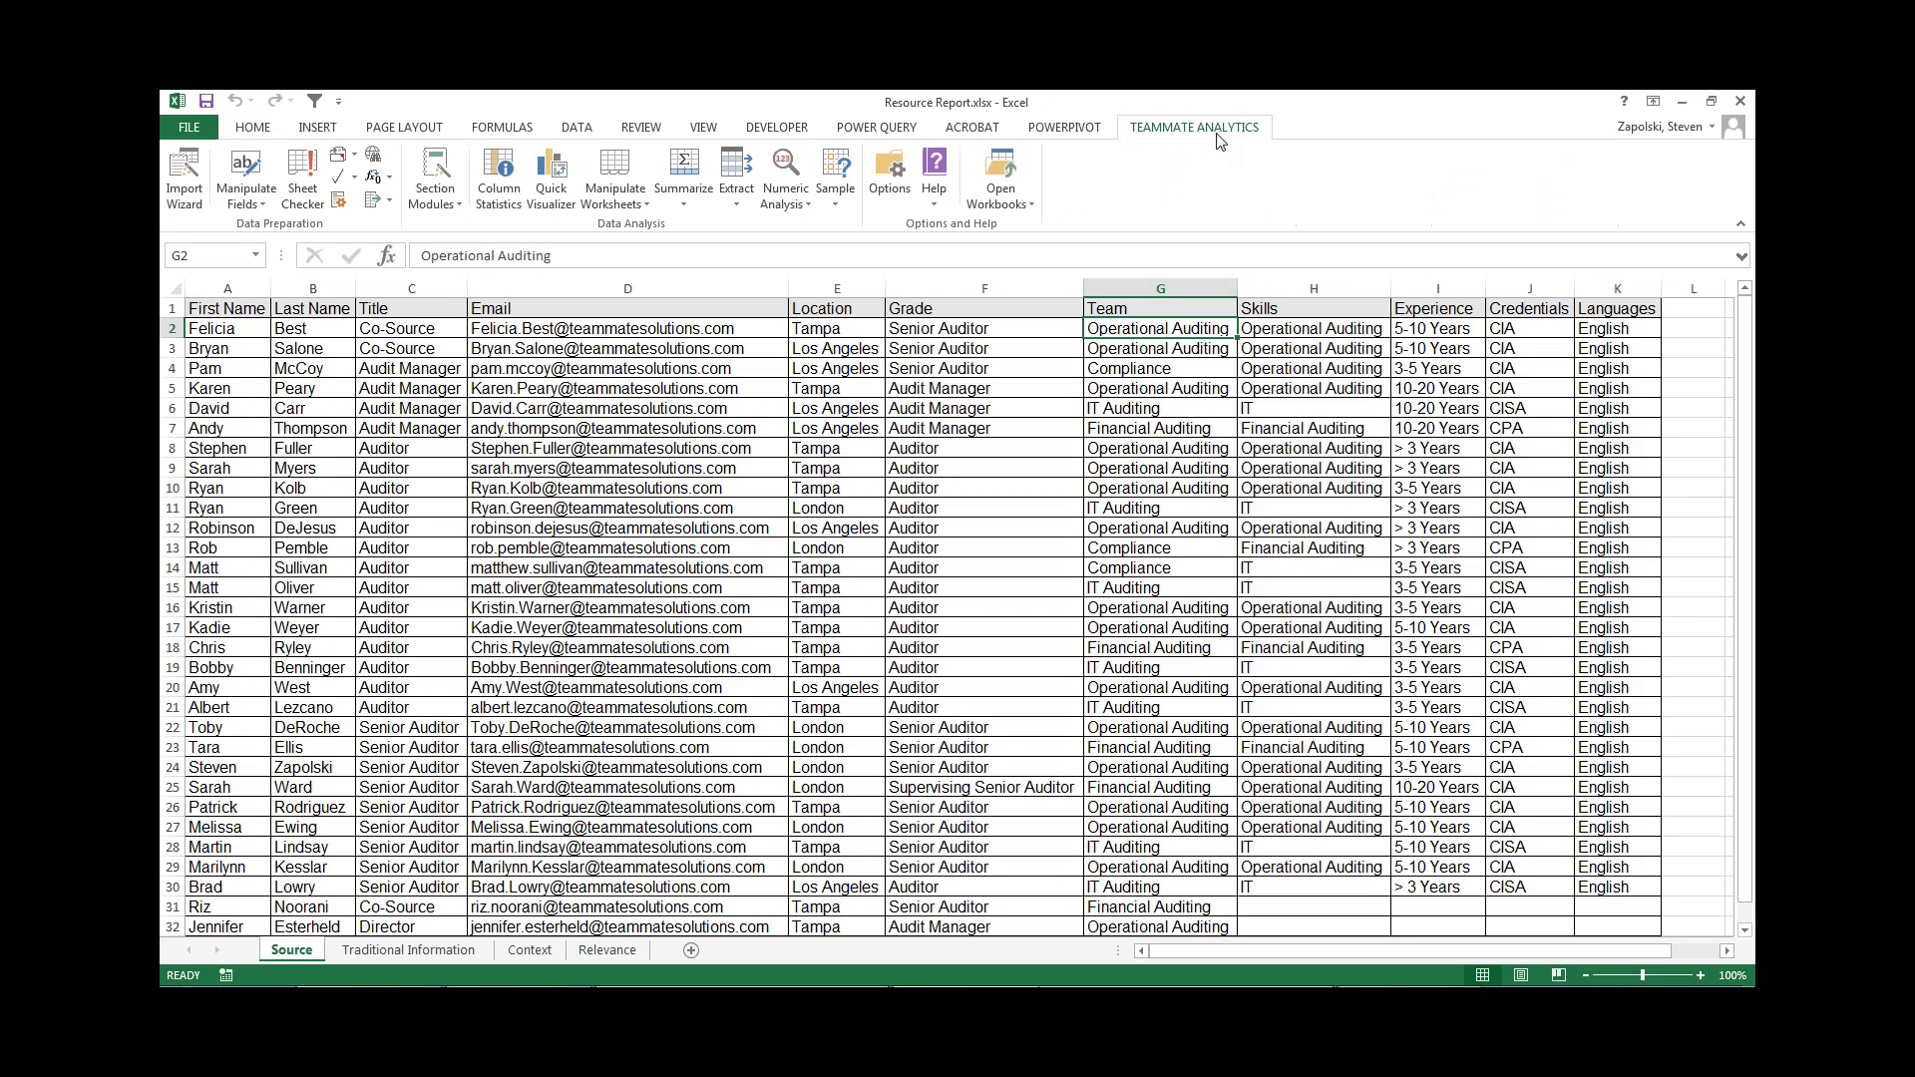